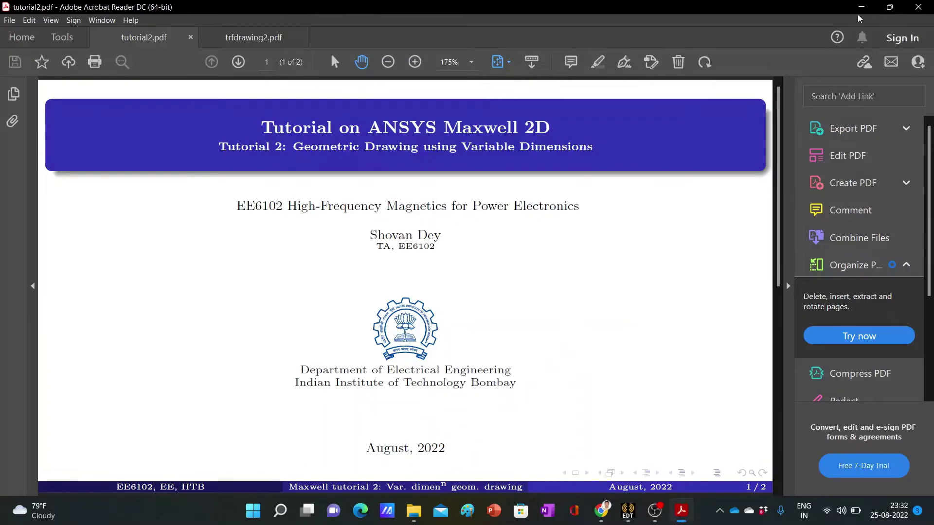
Put away the tutorial slides and bring Ansys Electronics Desktop forward.
click(861, 6)
click(627, 510)
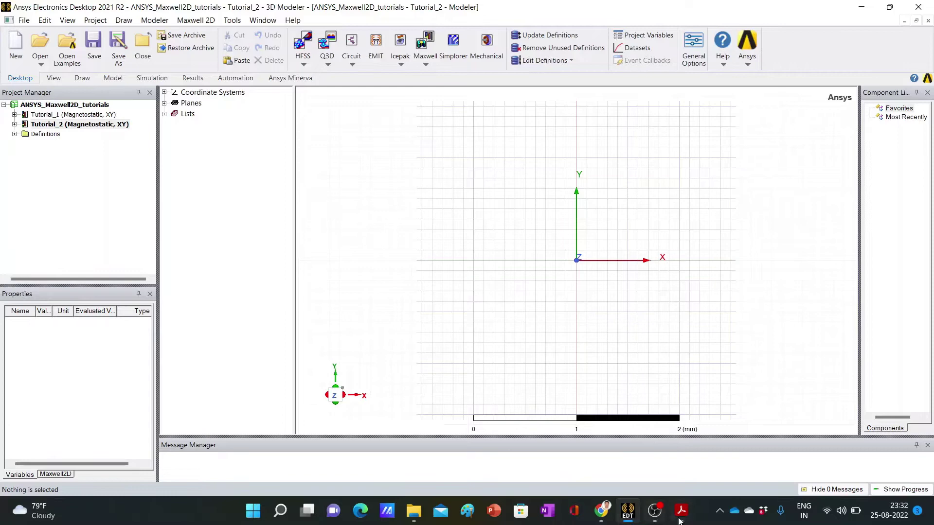
Review the trfdrawing2.pdf transformer dimensions, then minimize Acrobat to return to the modeler.
mouse_move(681, 521)
click(739, 460)
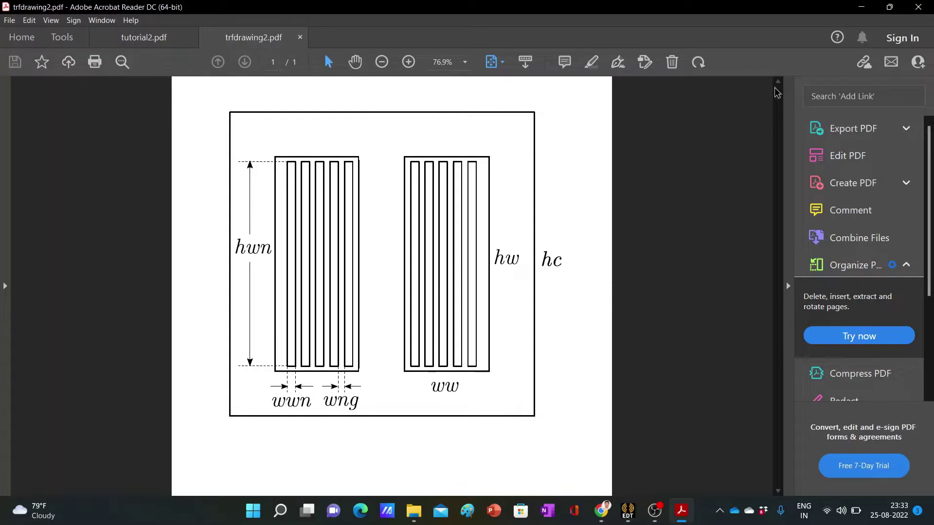
click(861, 7)
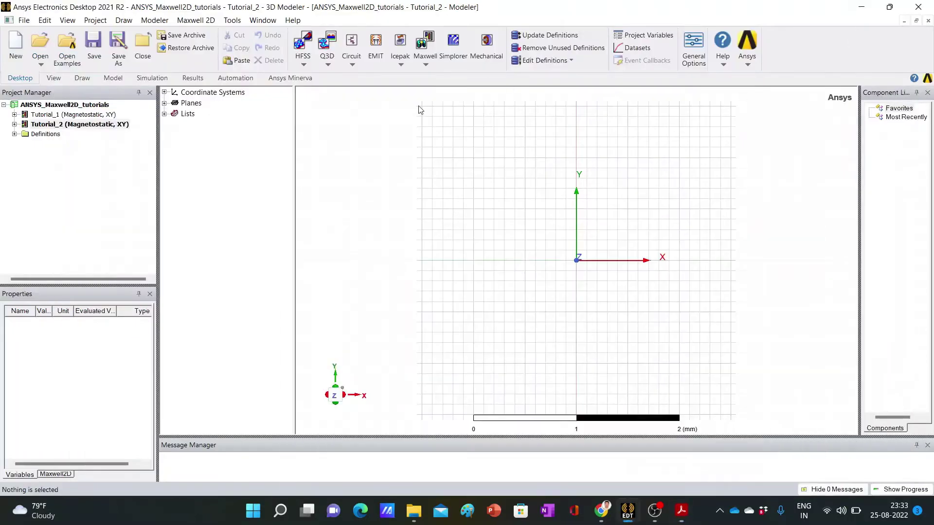
In Design Properties, add local variable hc as a Length of 24 mm, checking the drawing.
click(195, 20)
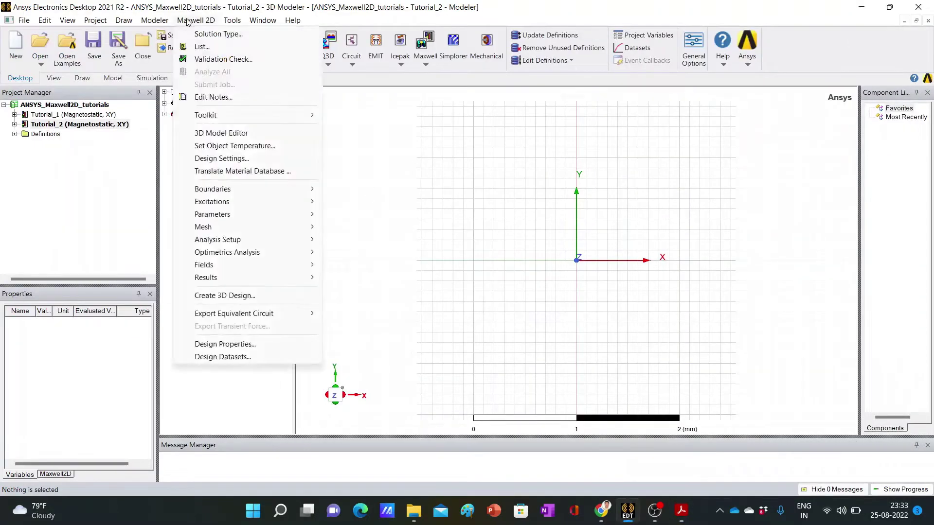
click(212, 345)
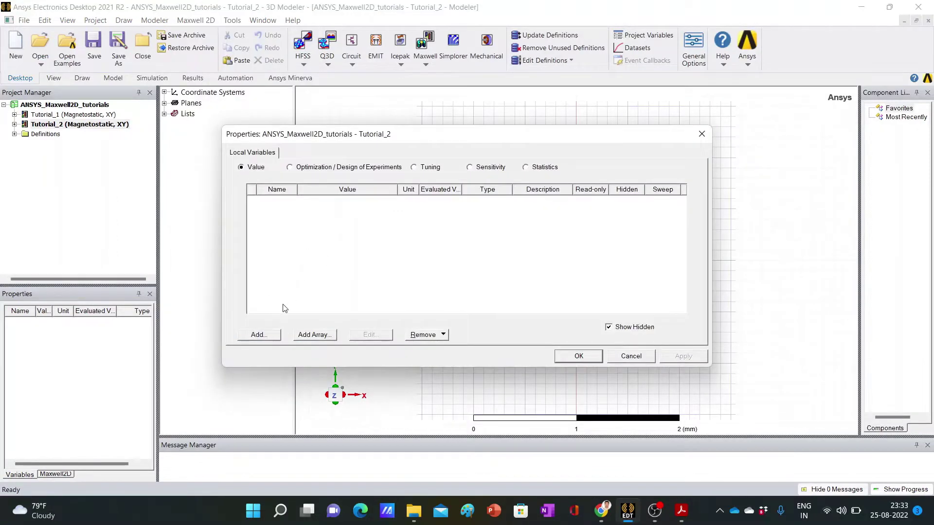
click(258, 335)
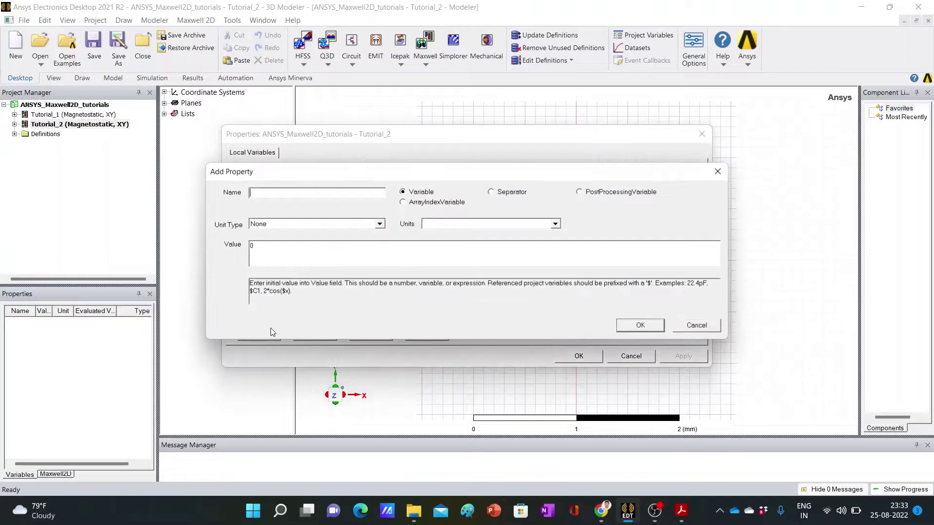
click(681, 511)
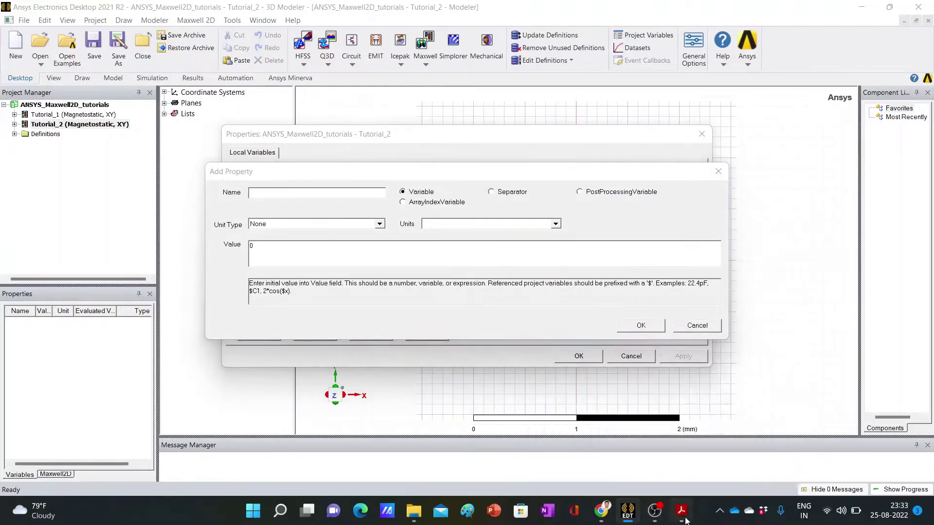
click(725, 444)
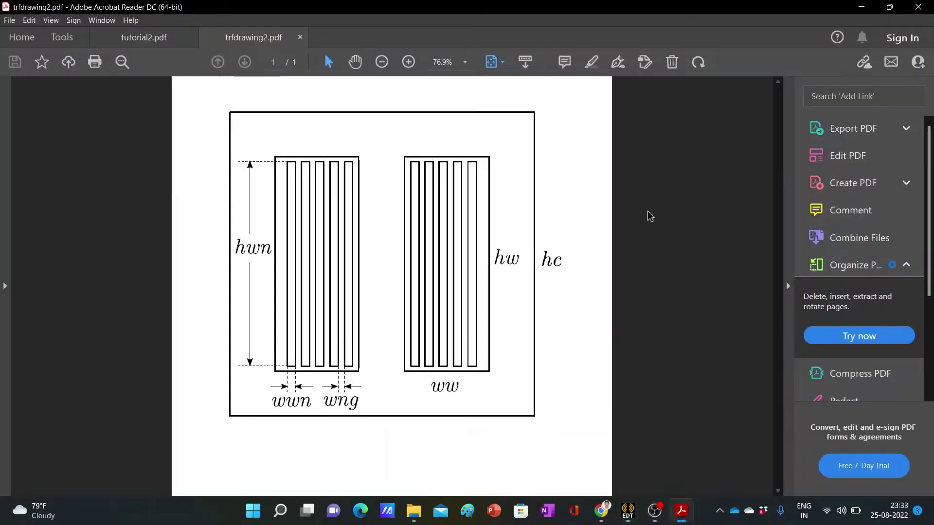
click(861, 7)
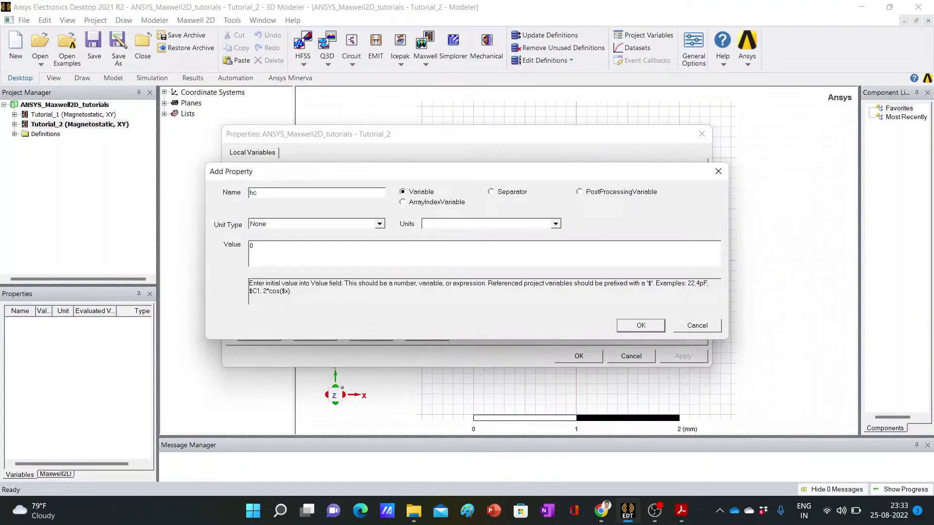
click(380, 225)
key(l)
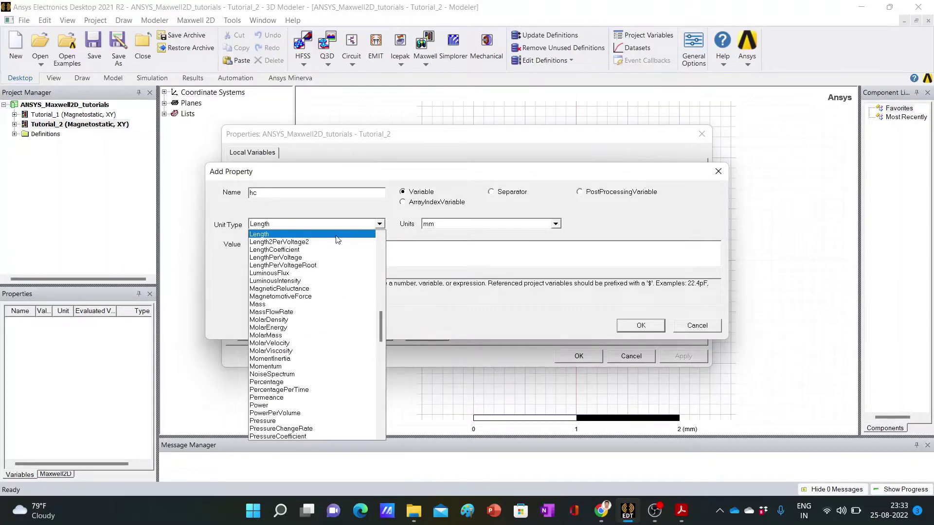
click(340, 238)
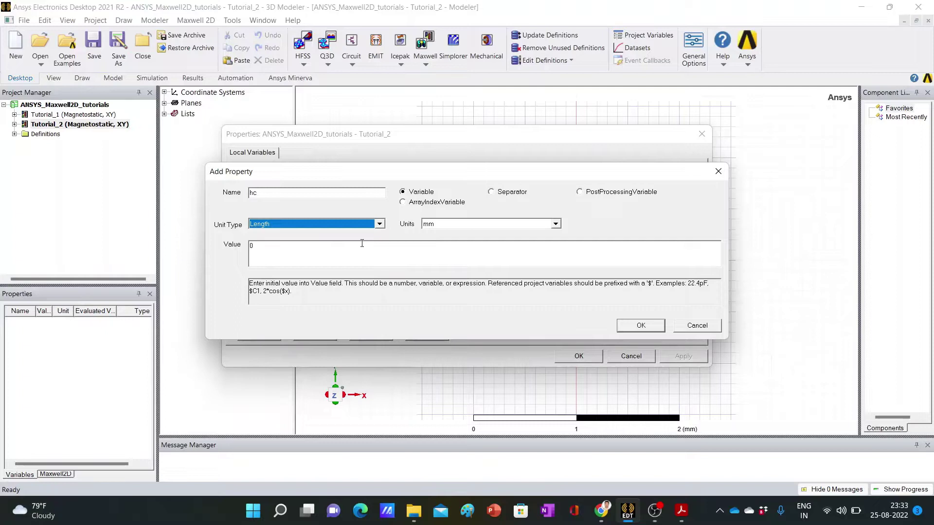
click(309, 252)
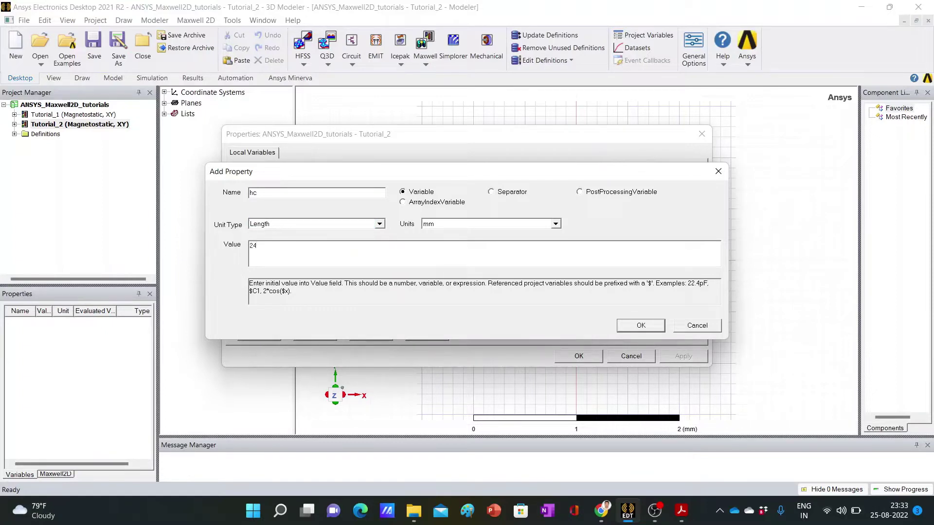
click(642, 325)
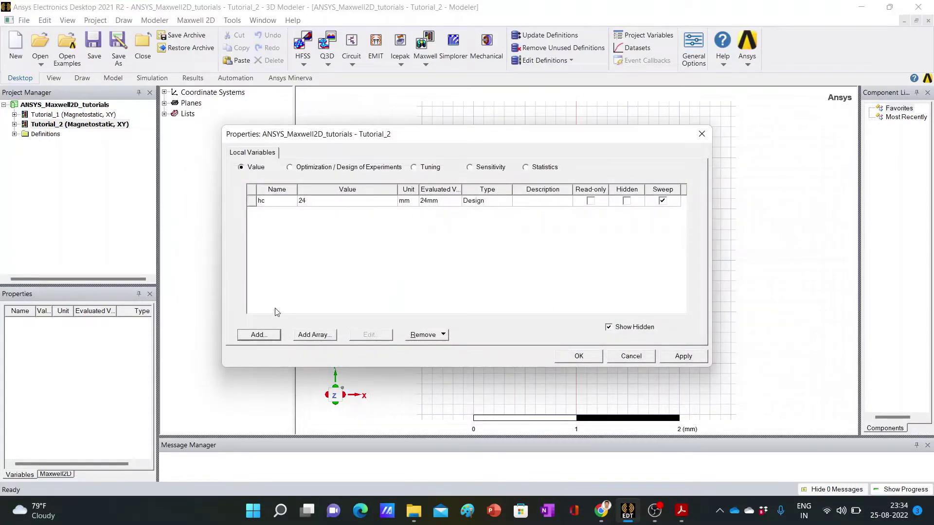
Add design variable hw as a Length of 16 mm.
click(268, 338)
mouse_move(681, 511)
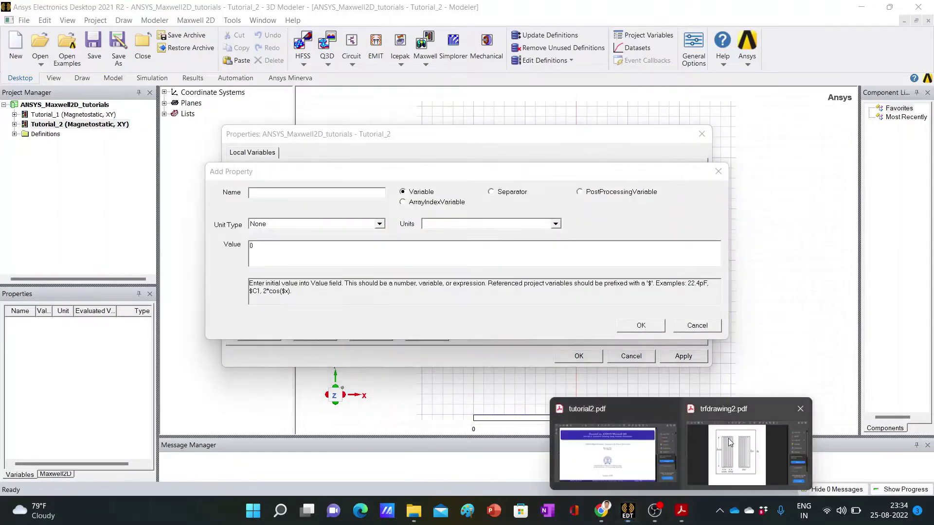
click(755, 460)
click(860, 7)
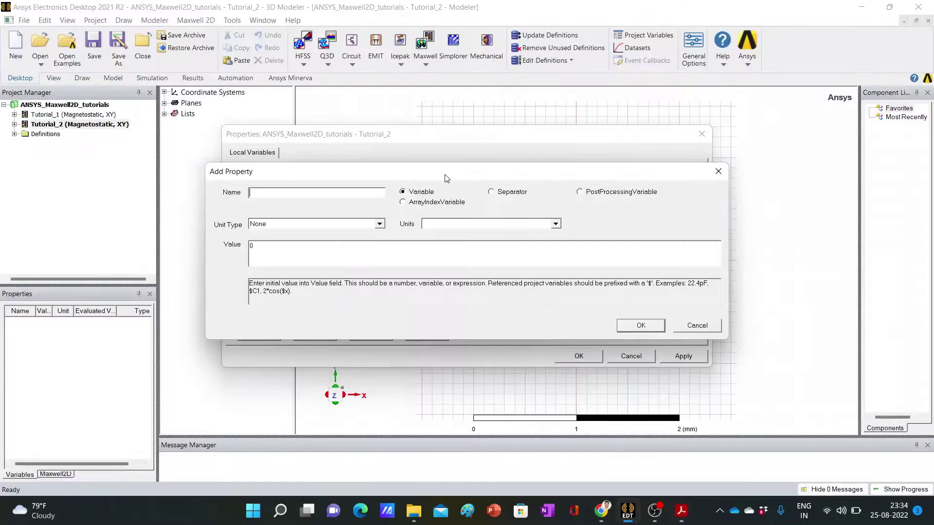
text(hw)
click(358, 224)
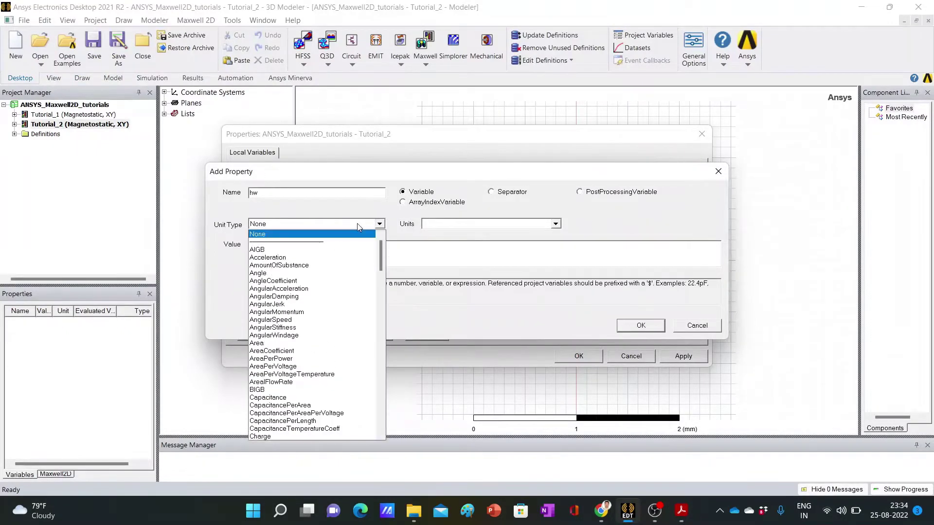
key(l)
click(372, 235)
click(337, 253)
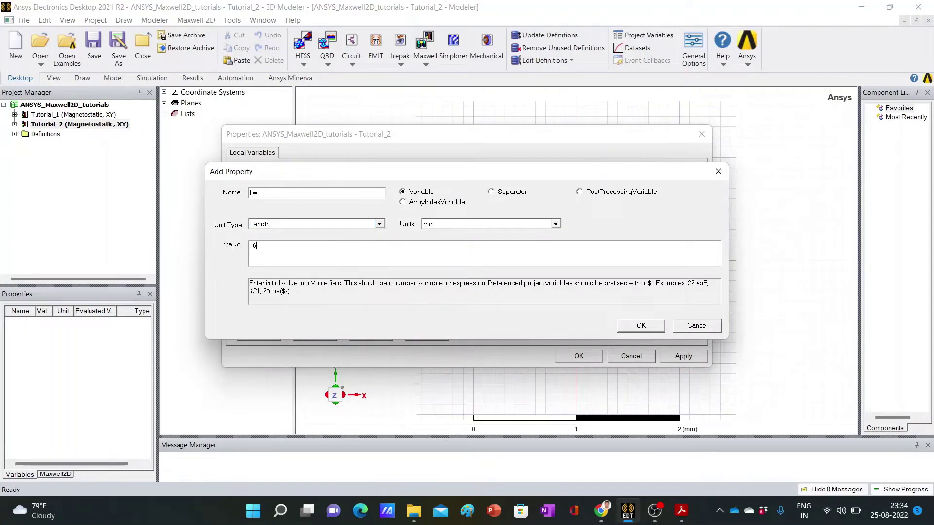
click(637, 331)
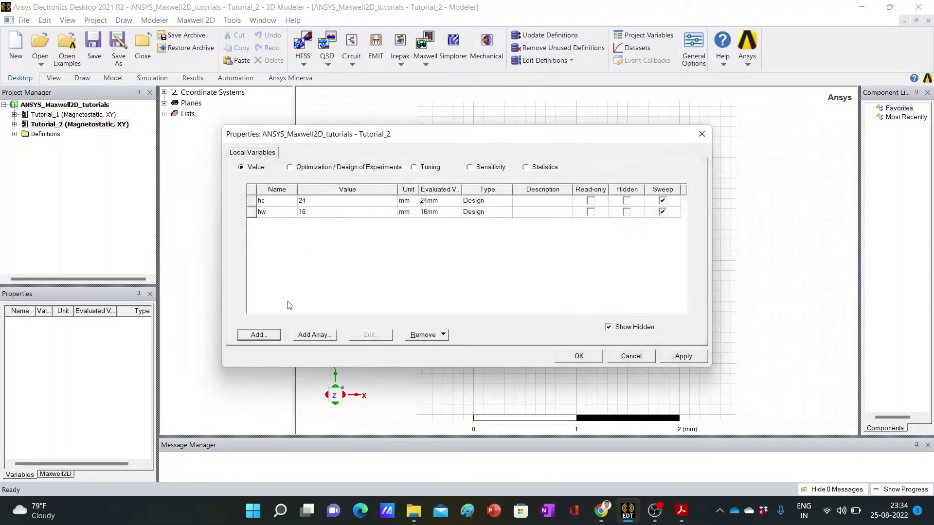
Add design variable ww as a Length of 6 mm.
click(274, 339)
mouse_move(681, 511)
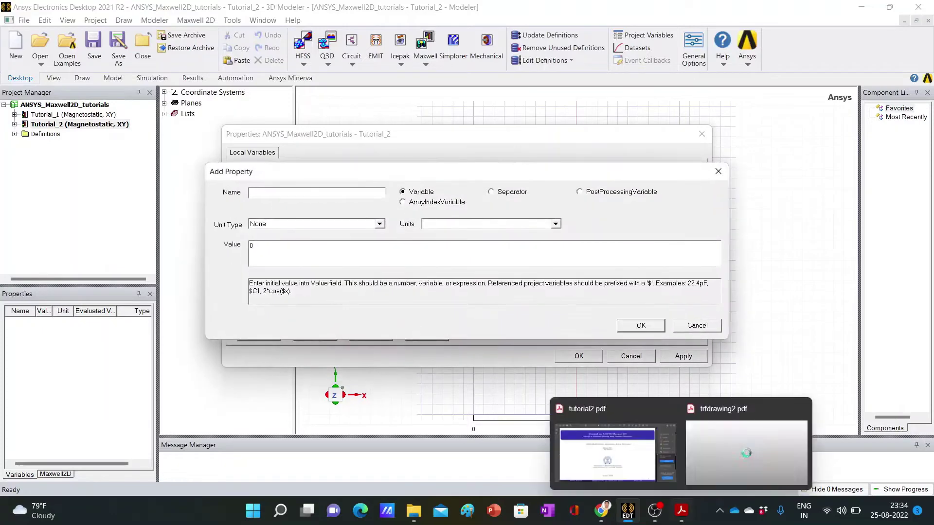
click(702, 456)
click(861, 7)
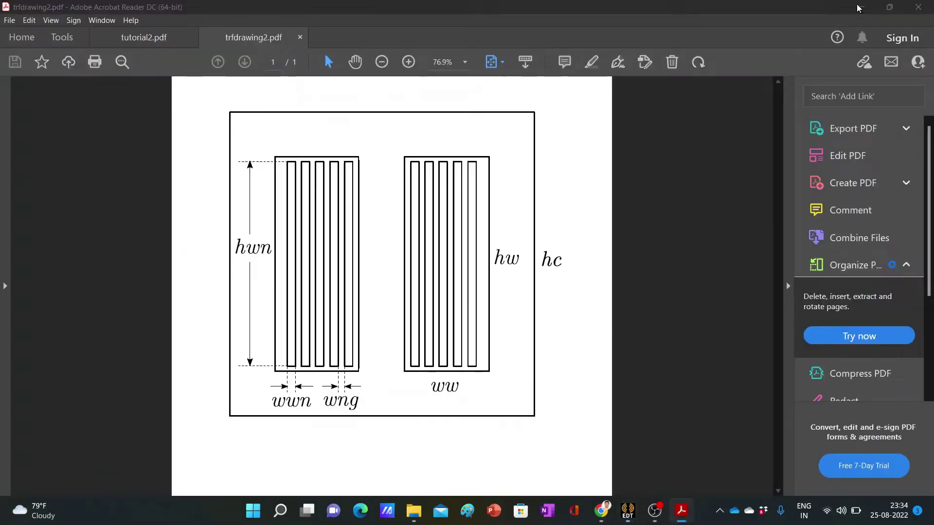
text(ww)
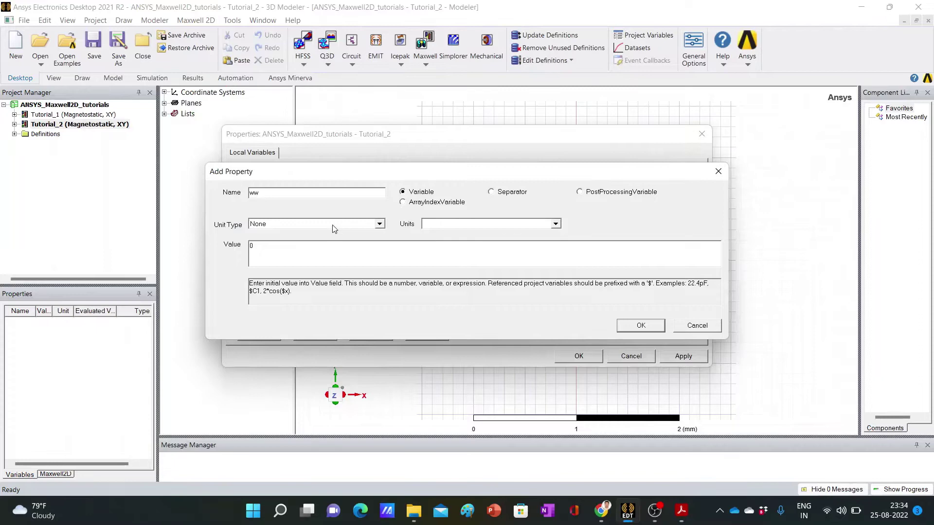
click(331, 225)
key(l)
key(Return)
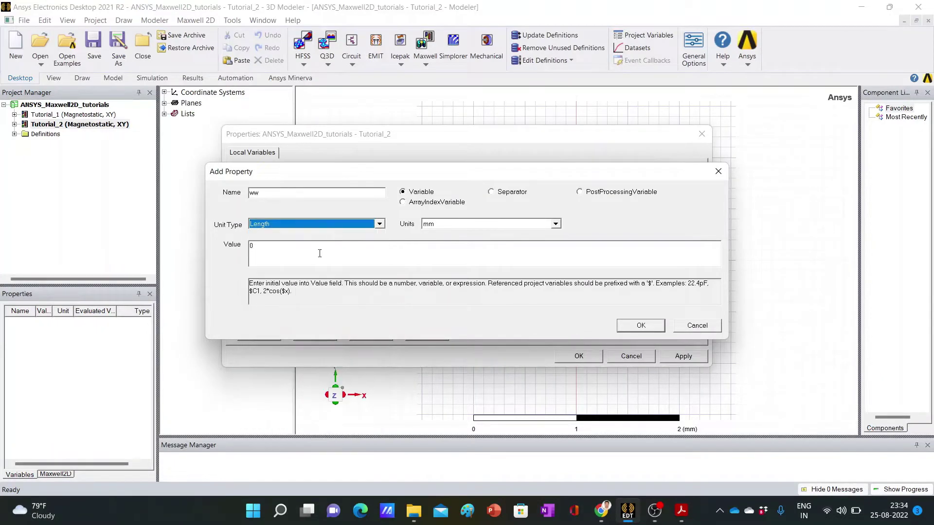
click(319, 254)
text(0)
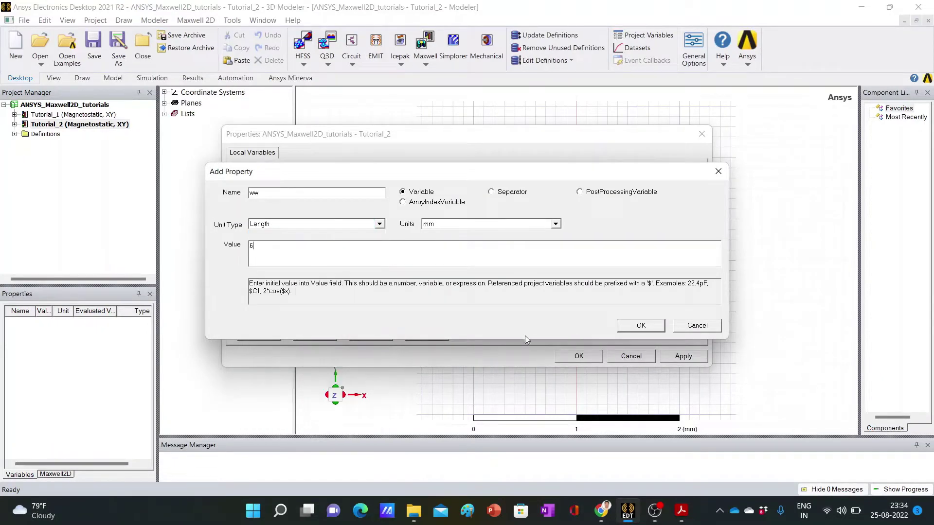
click(640, 328)
Check the transformer drawing again and return to the variables list.
mouse_move(681, 510)
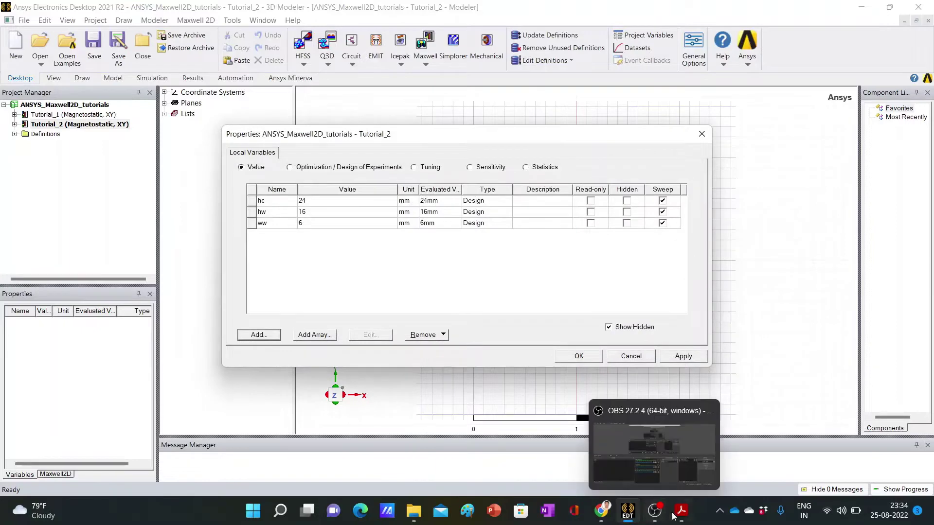
click(691, 454)
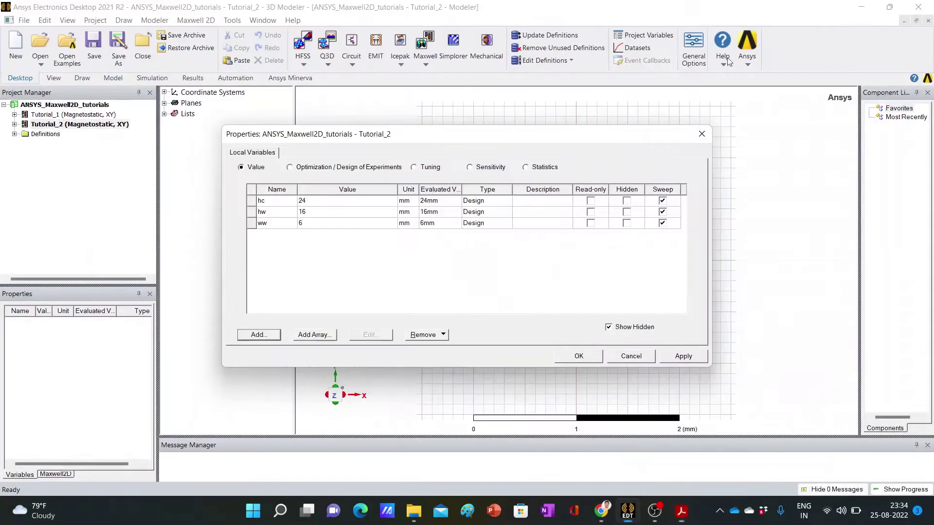
key(alt+Tab)
Add design variable hwn as a Length of 15 mm.
click(263, 335)
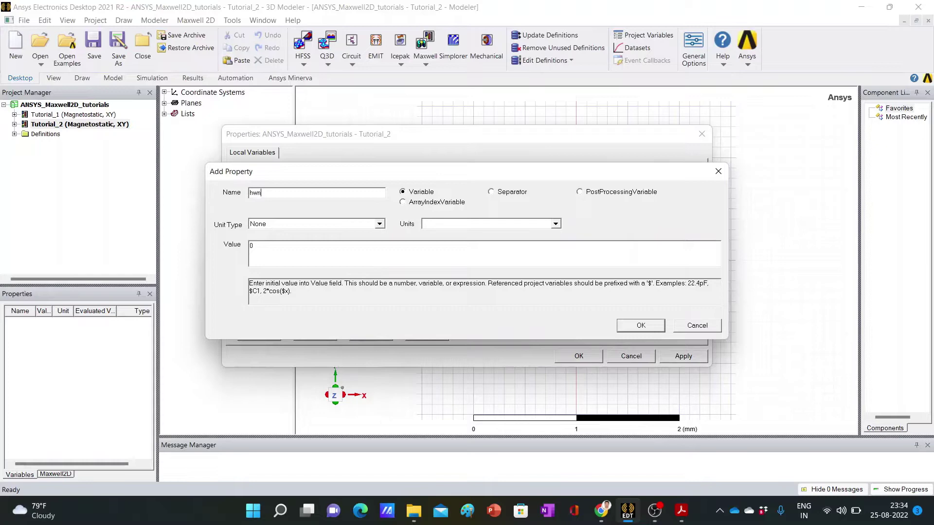
click(299, 225)
key(l)
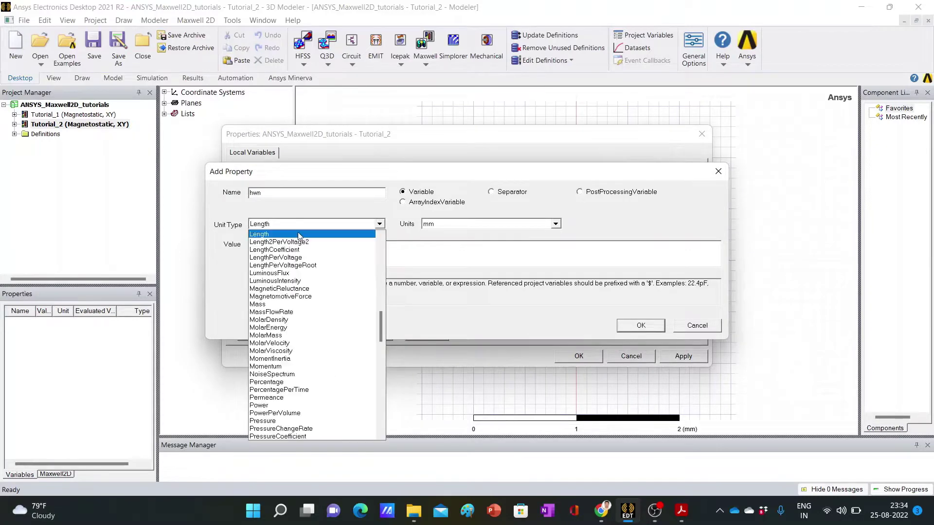
click(301, 234)
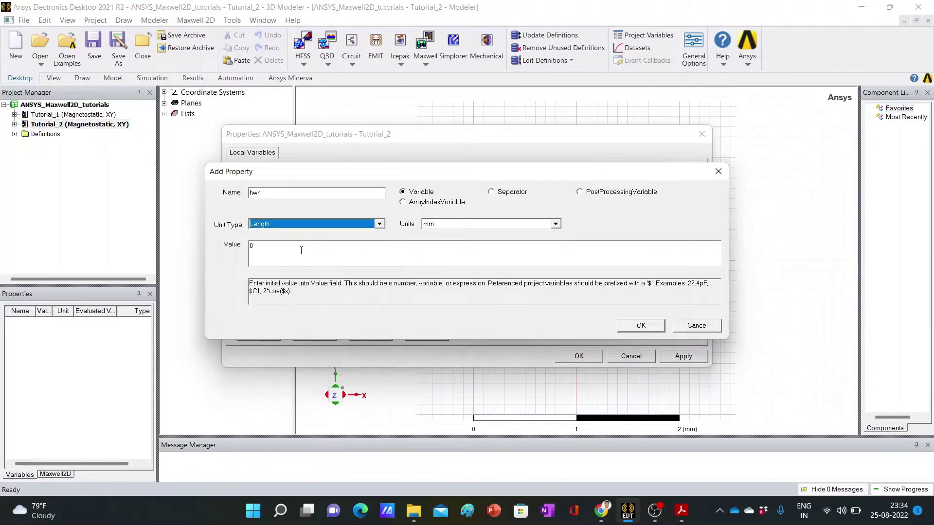
click(299, 250)
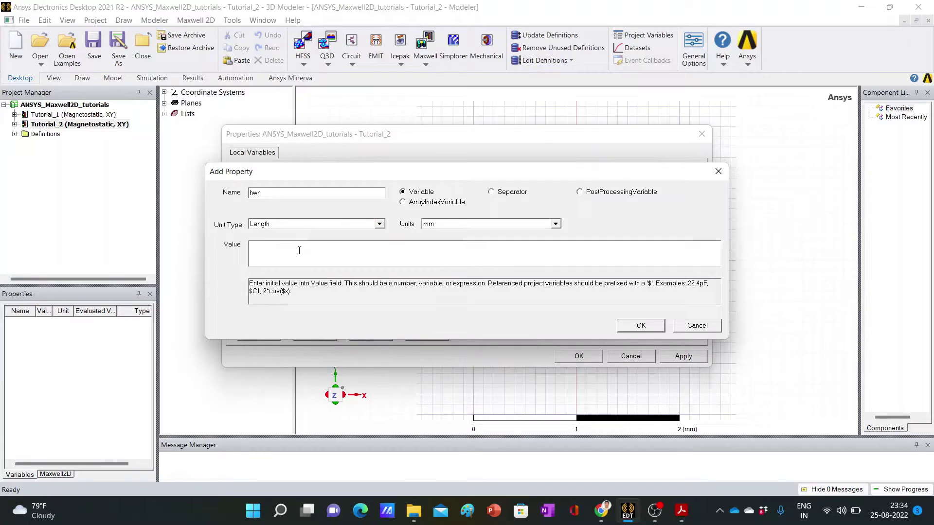
text(15)
click(641, 325)
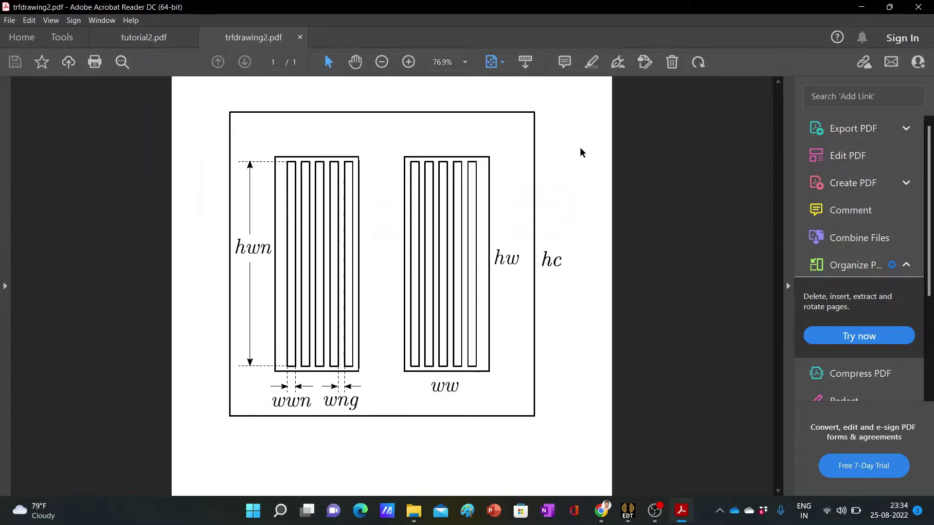
click(861, 7)
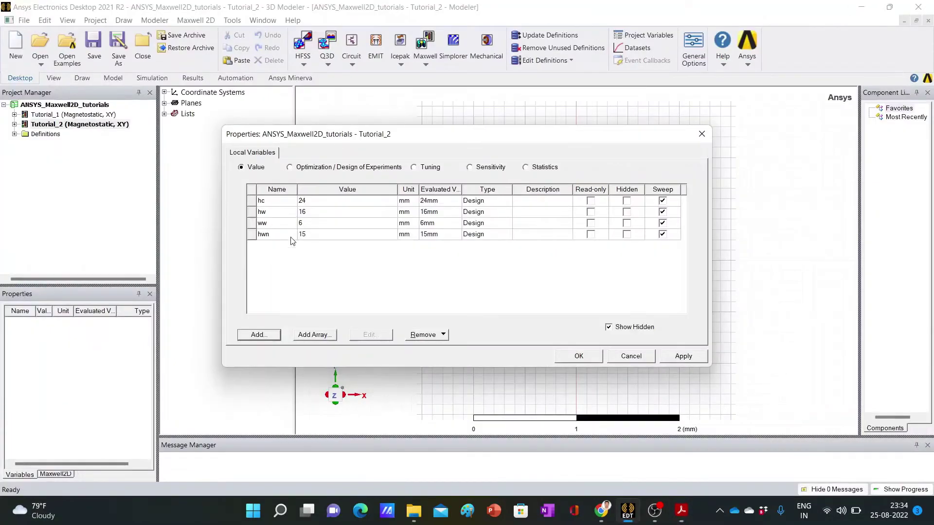
Add design variable wwn as a Length of 0.5 mm.
click(263, 336)
text(wwn)
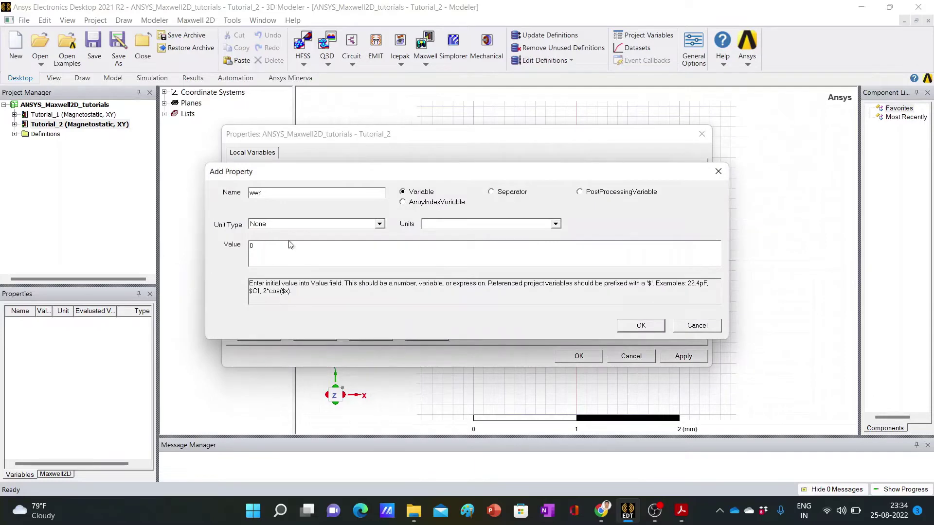
click(289, 223)
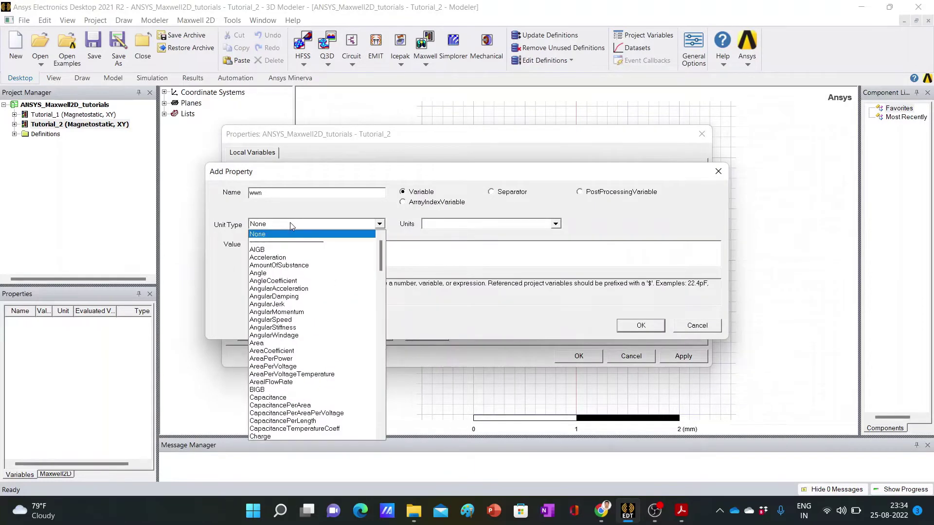
key(l)
click(292, 234)
click(290, 248)
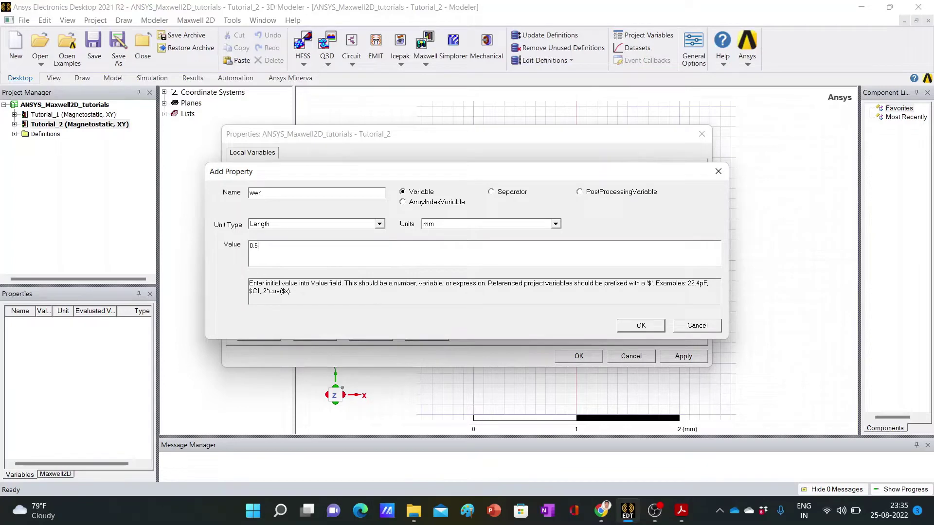
click(640, 325)
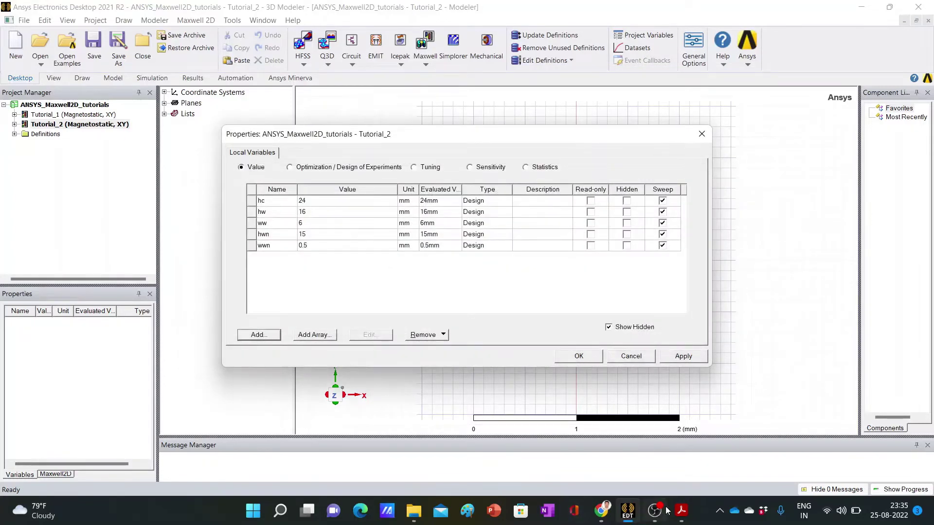
Add wng as a Length of 0.5 mm and OK the properties to save all variables.
click(681, 511)
click(759, 452)
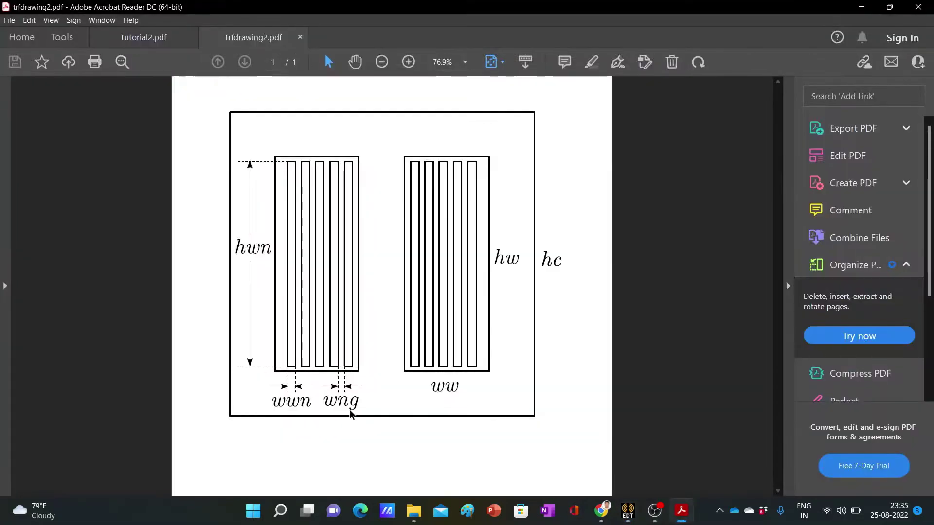
click(862, 7)
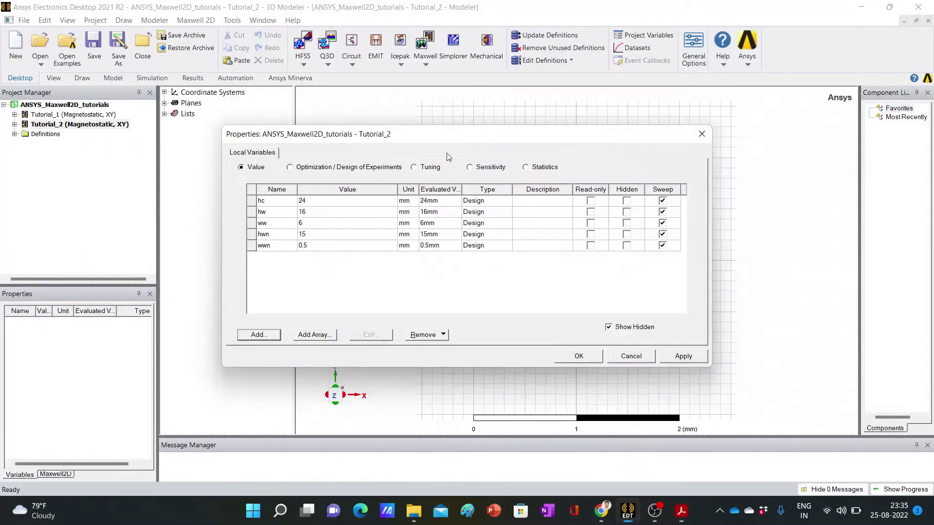
click(278, 332)
text(wng)
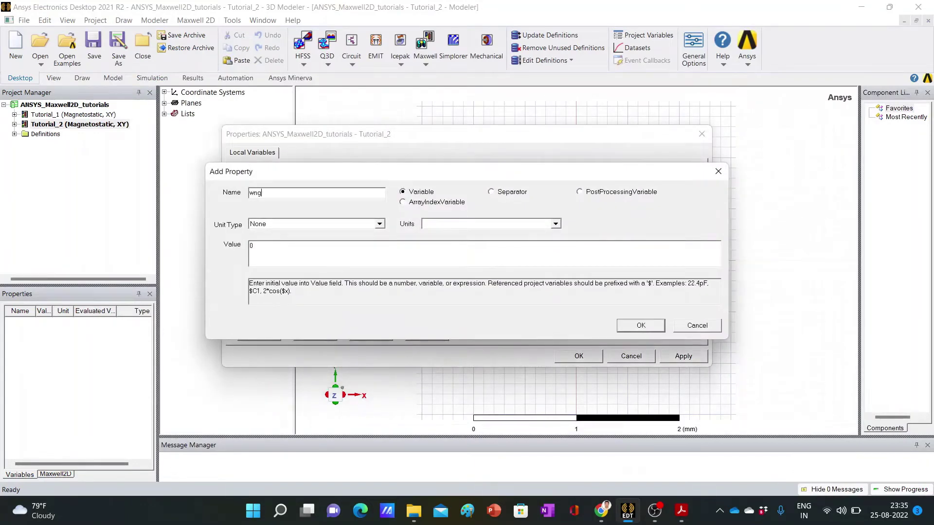
click(344, 225)
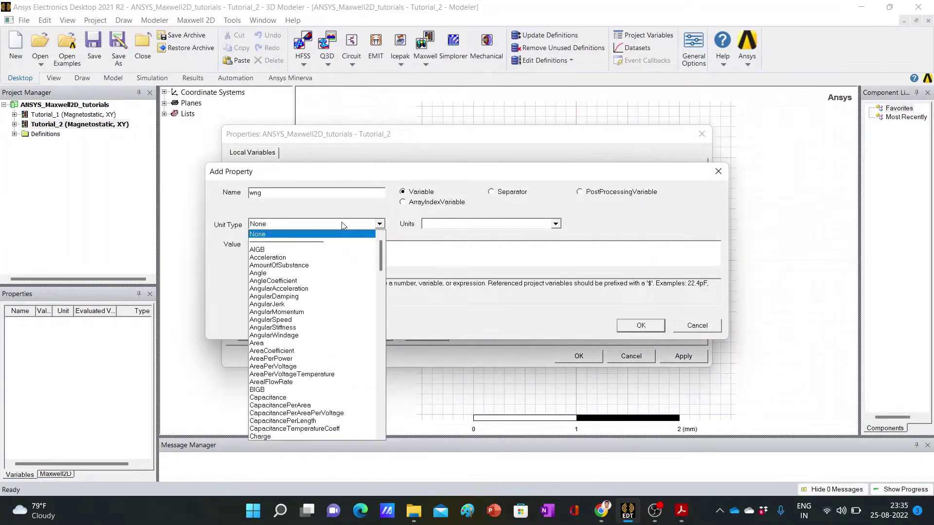
key(l)
key(Escape)
click(317, 253)
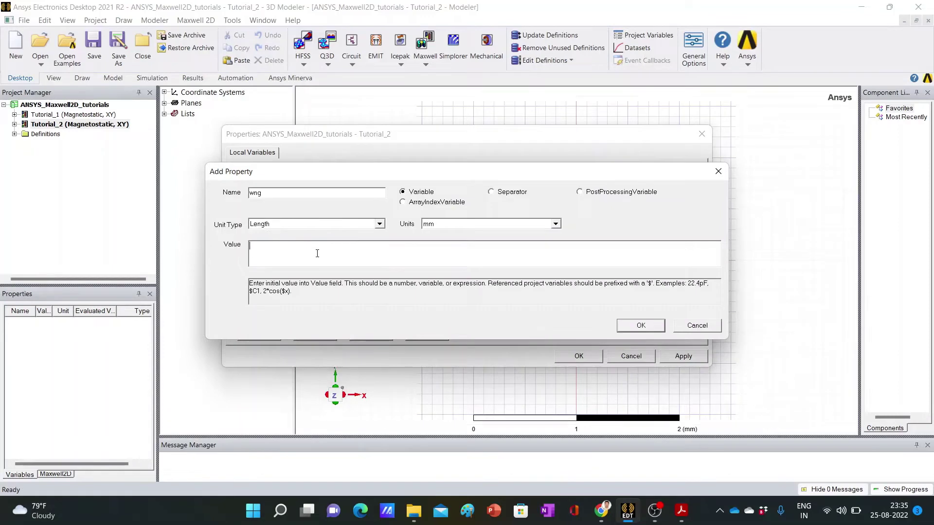
click(640, 324)
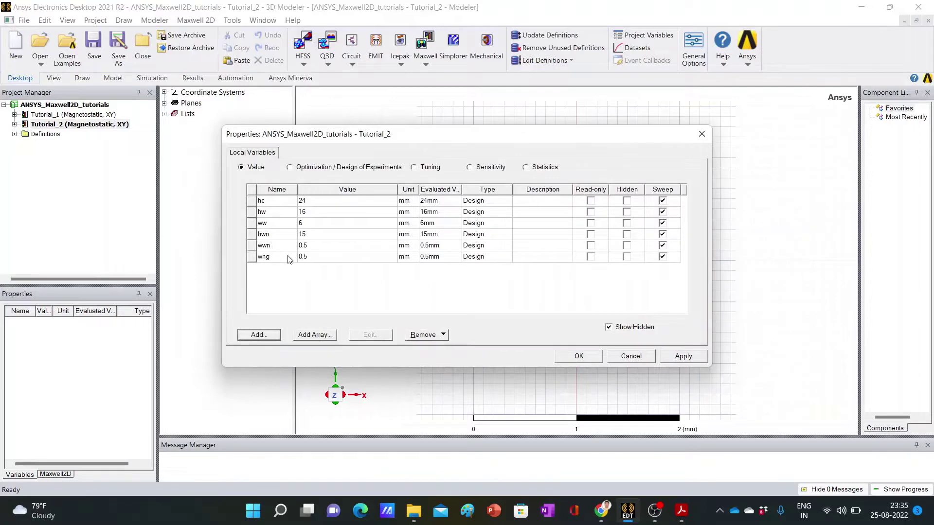
click(593, 358)
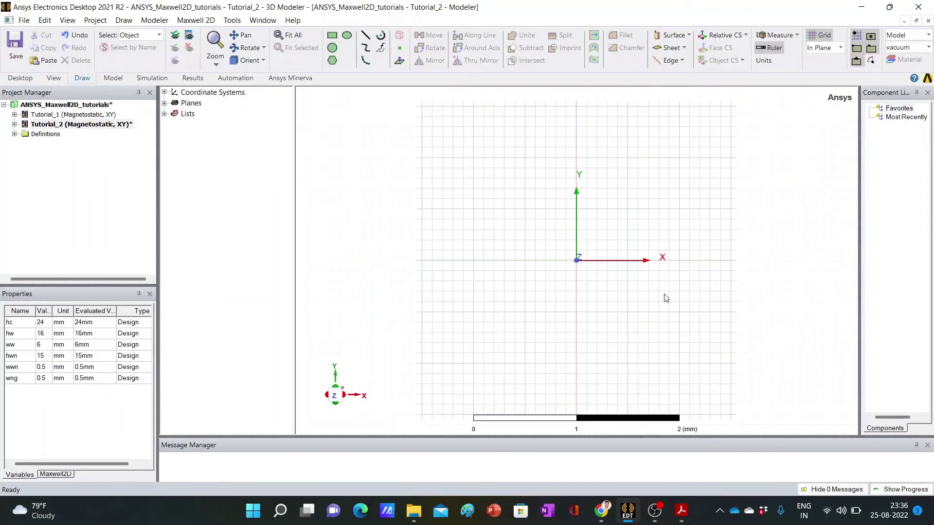
mouse_move(681, 510)
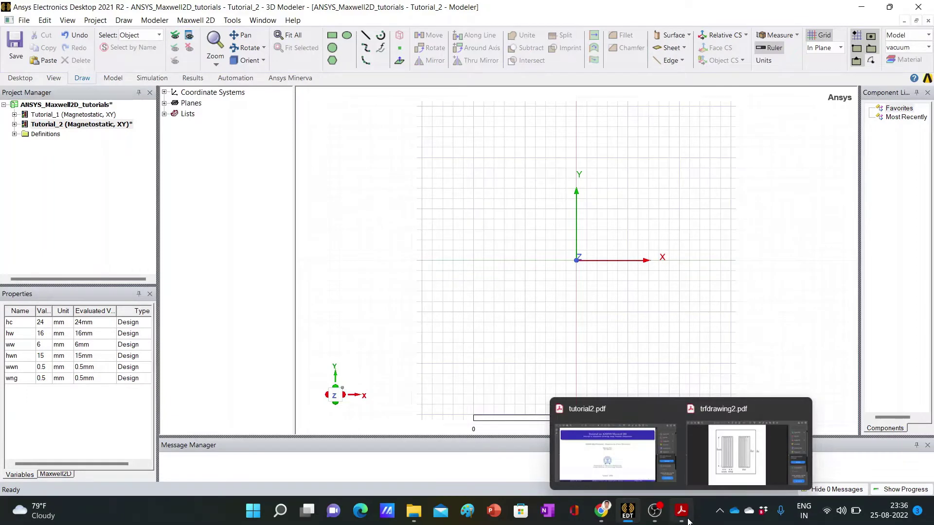
click(748, 457)
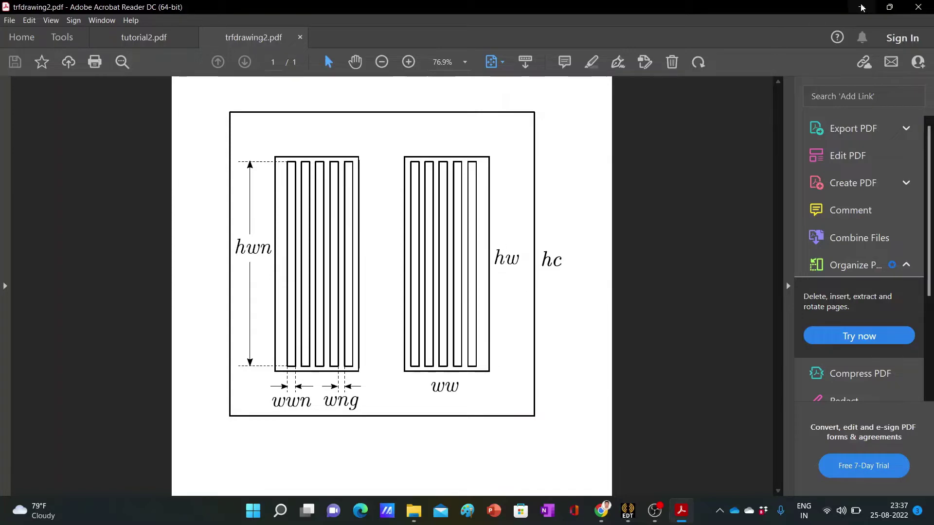
key(alt+Tab)
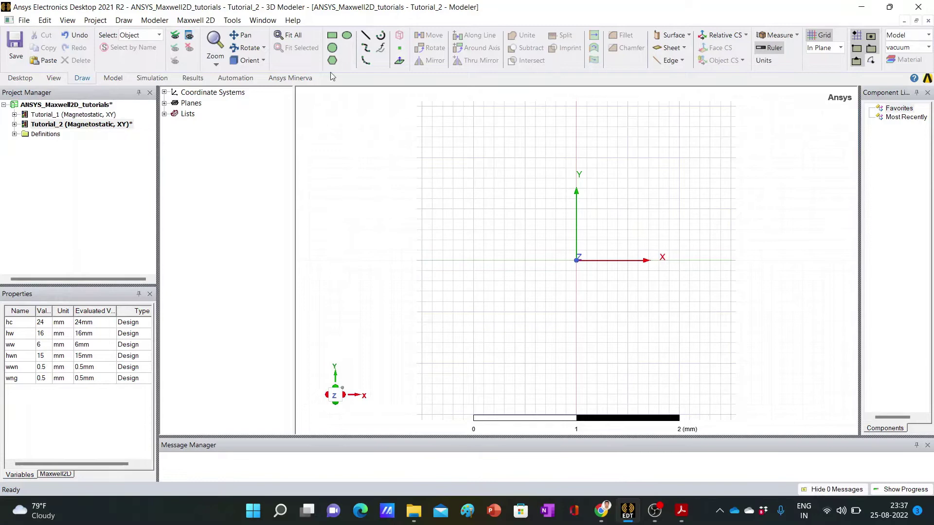
Draw a rectangle from corner (-0.6, 1) to (0.6, -0.8).
click(332, 38)
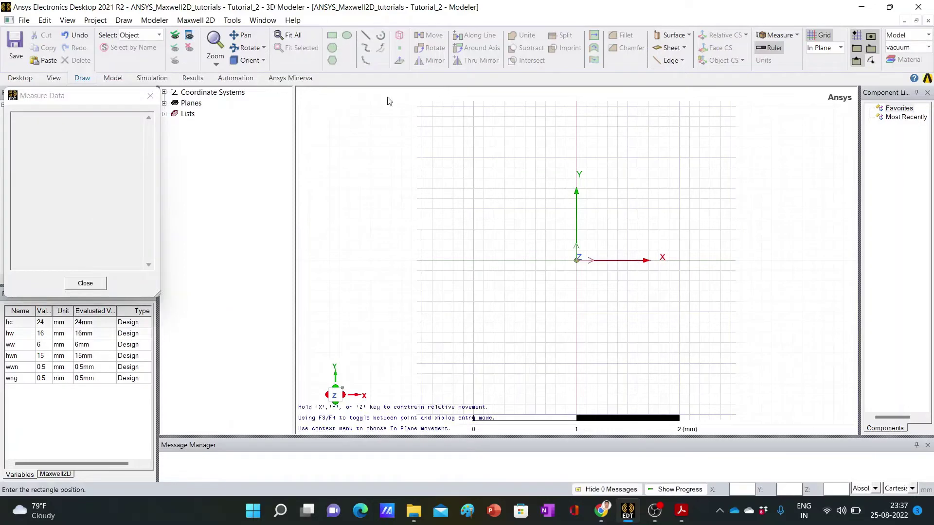
click(515, 158)
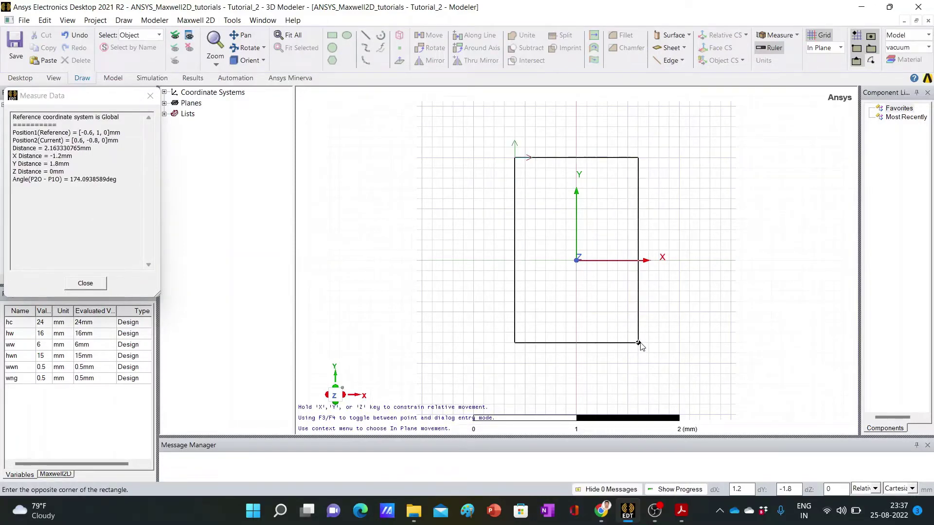
click(638, 343)
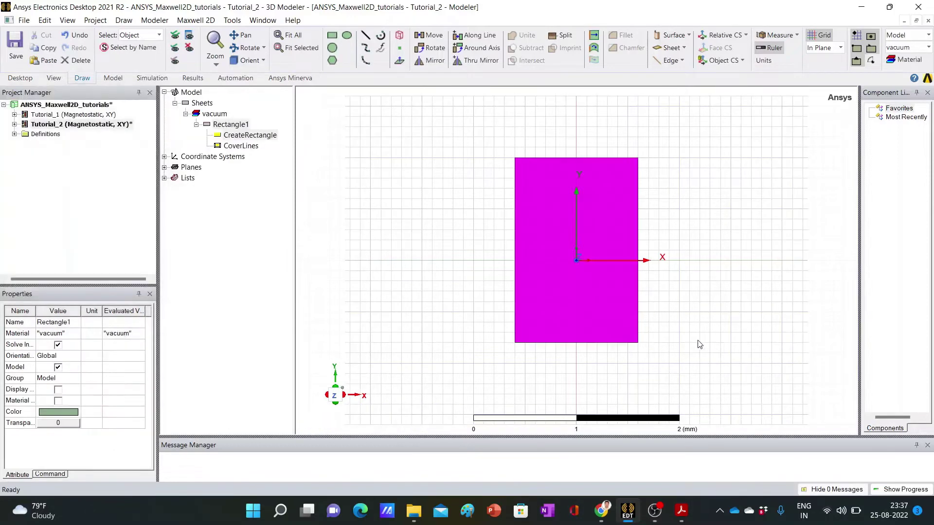
click(699, 345)
Rename Rectangle1 to Core and select its CreateRectangle step.
click(225, 126)
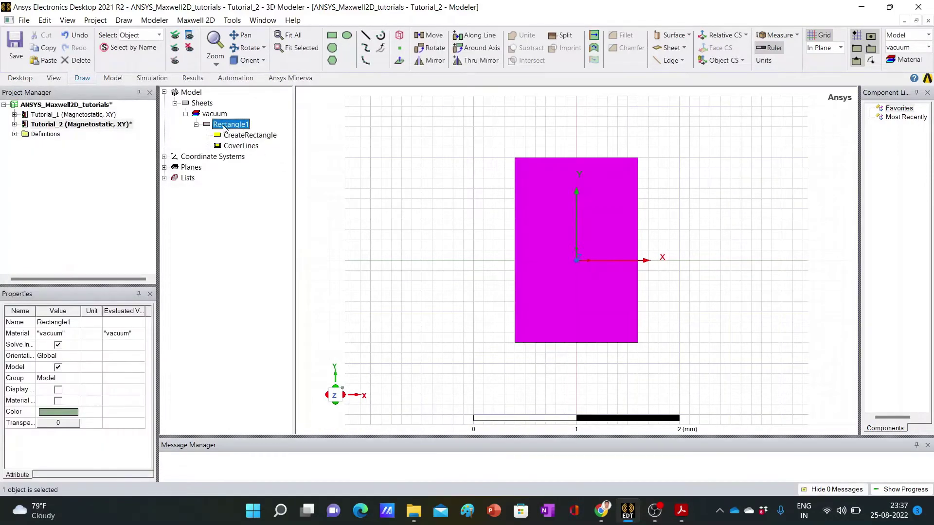
click(52, 322)
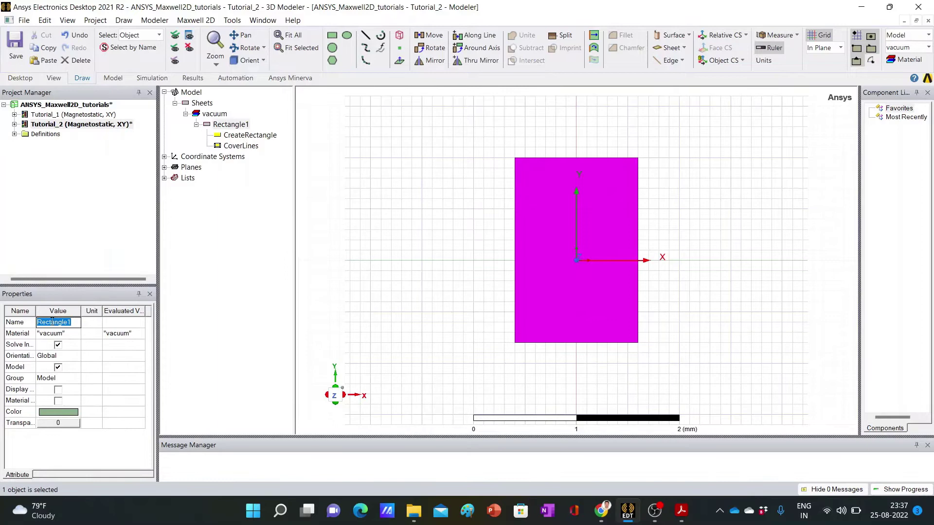
text(Core)
key(Return)
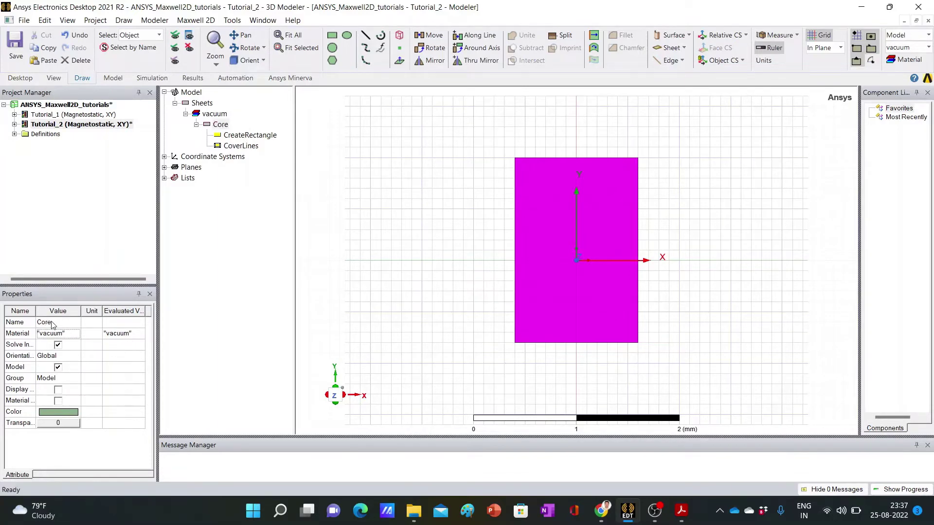
click(307, 252)
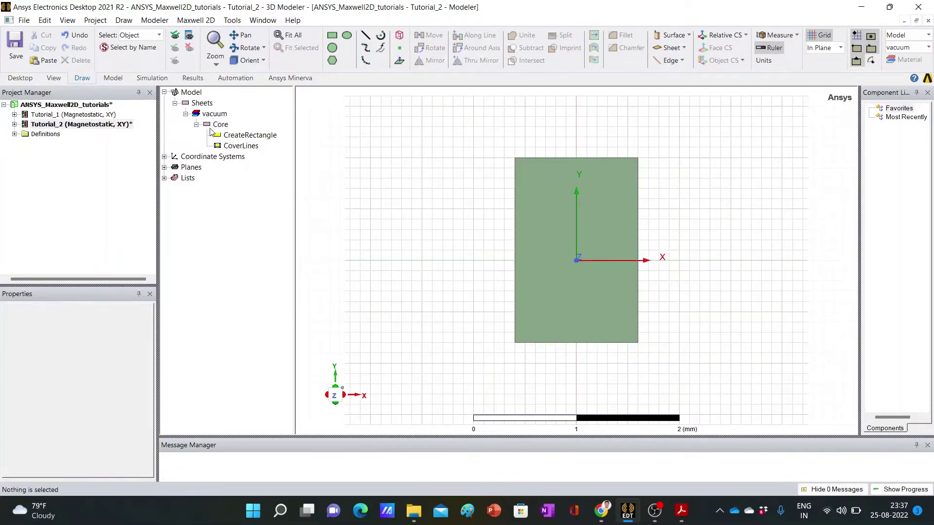
click(233, 139)
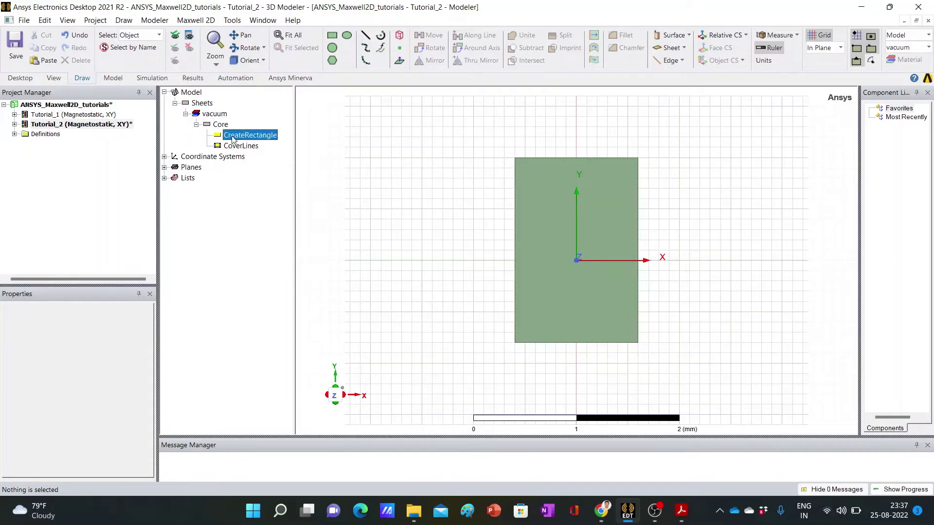
Set the Core rectangle's Position to -hc/2, hc/2, 0.
double_click(233, 138)
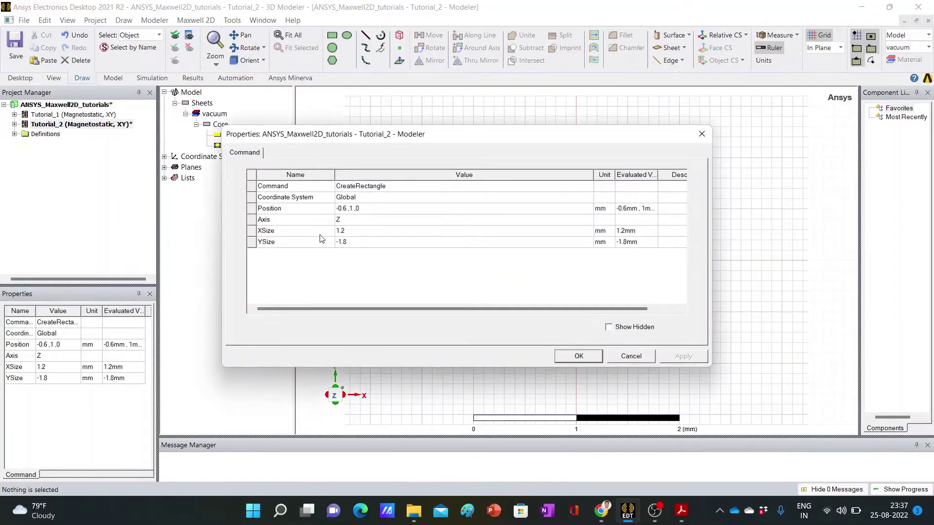
click(342, 210)
click(343, 210)
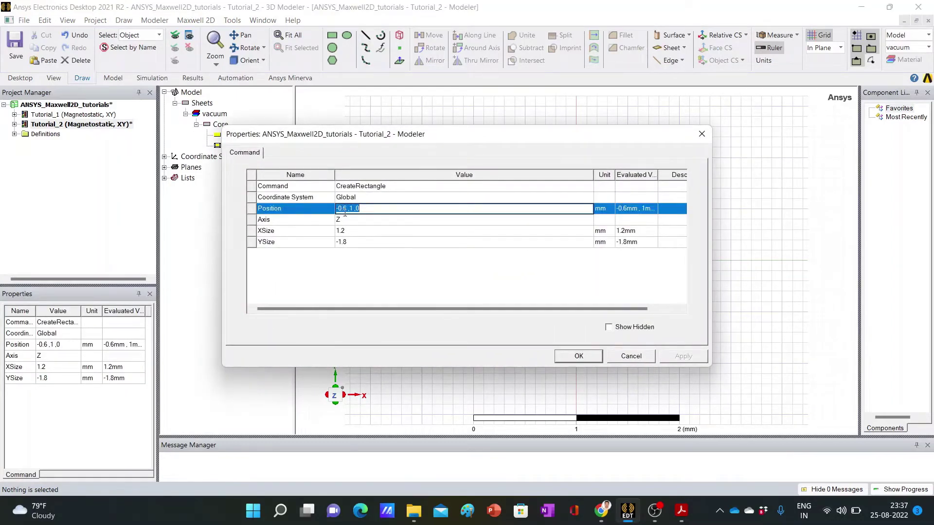
click(346, 210)
key(BackSpace)
key(BackSpace)
key(BackSpace)
key(BackSpace)
text(-hc)
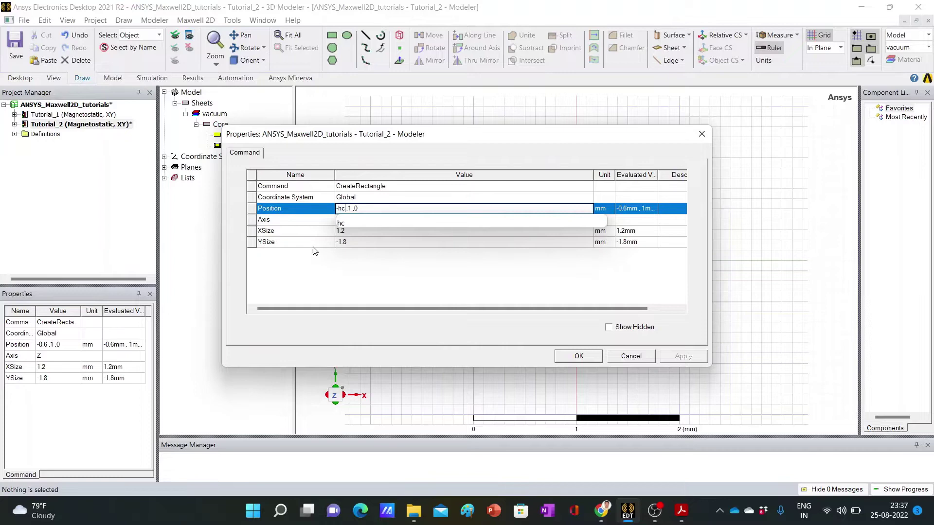
key(Escape)
text(/)
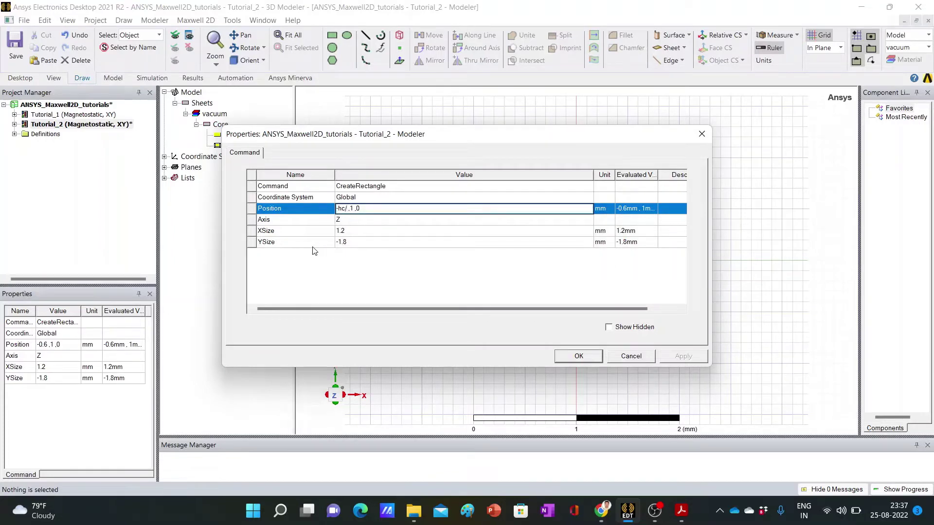
text(2)
text(hc)
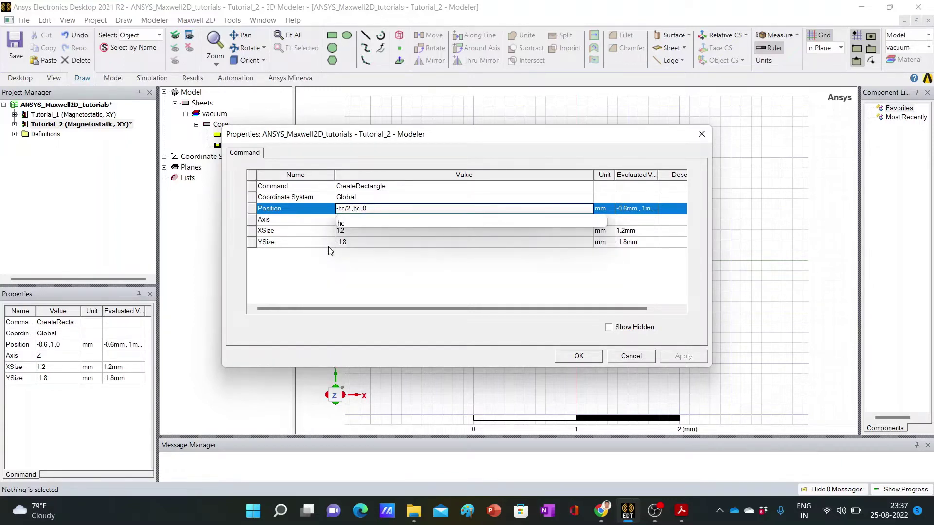
text(/2)
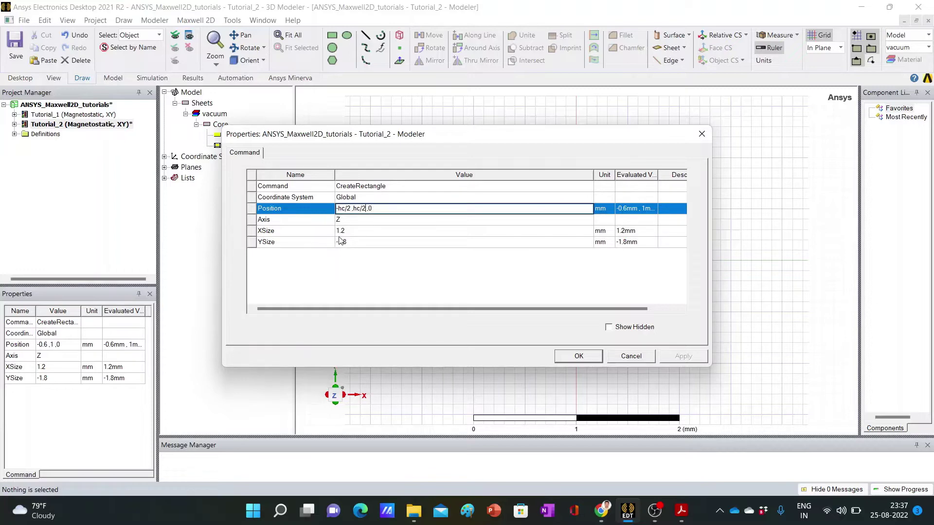
Set XSize to hc and YSize to -hc, and apply the changes.
click(347, 233)
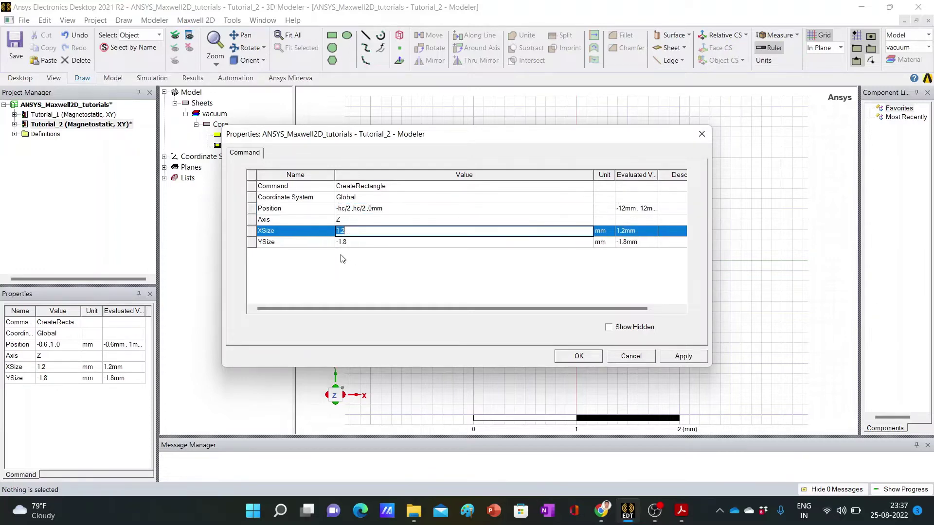
key(BackSpace)
text(hc)
key(Return)
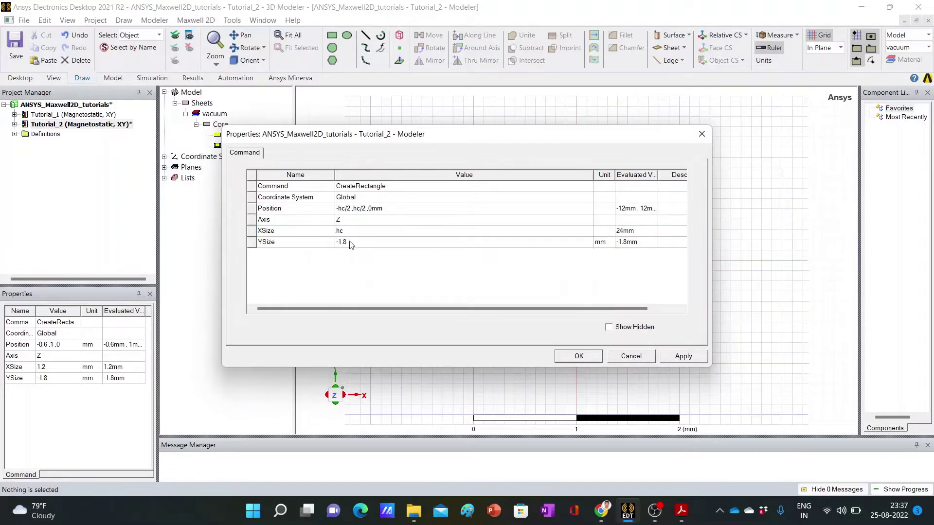
click(351, 243)
key(BackSpace)
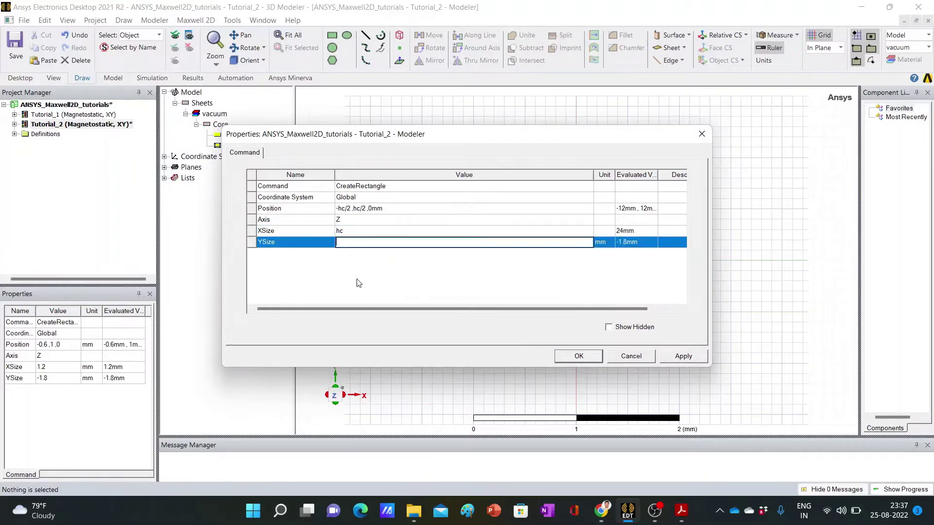
text(-hc)
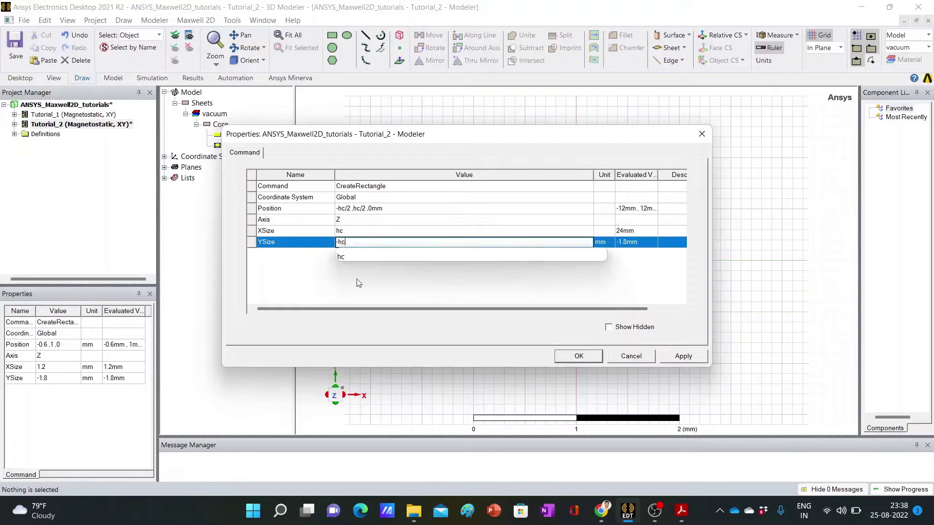
click(581, 356)
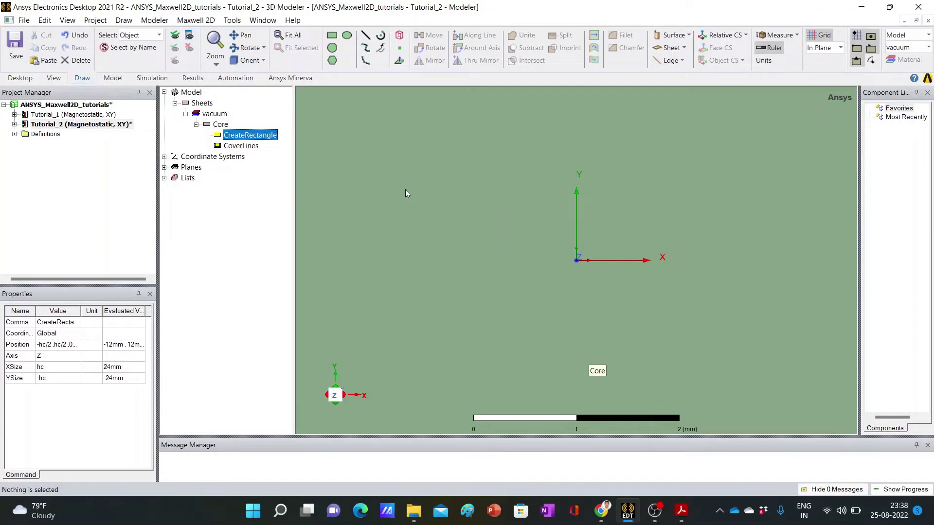
Fit the 24 mm core into view and collapse Core in the model tree.
click(296, 37)
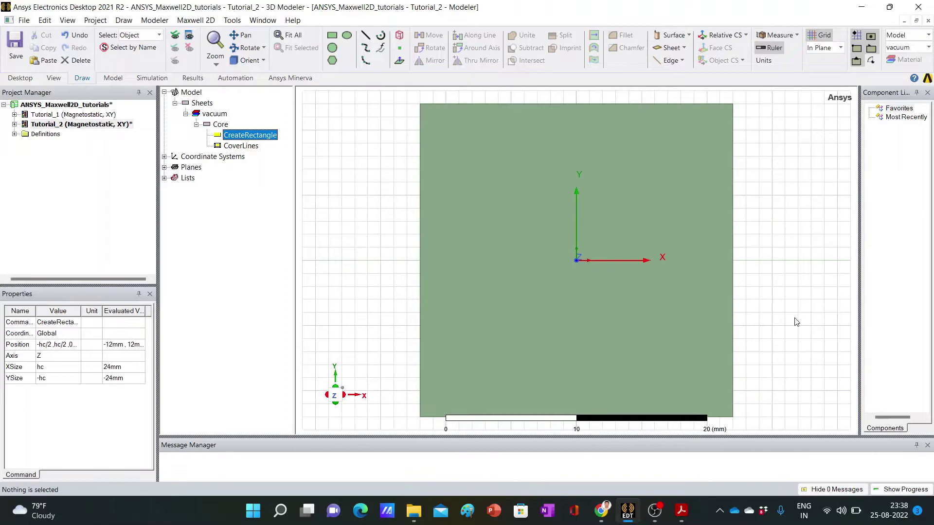
click(796, 322)
click(197, 125)
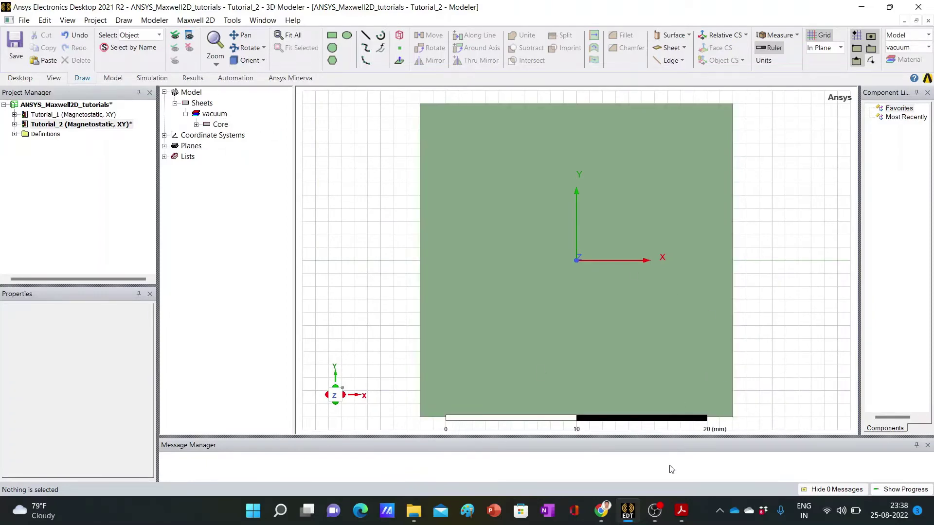
click(700, 462)
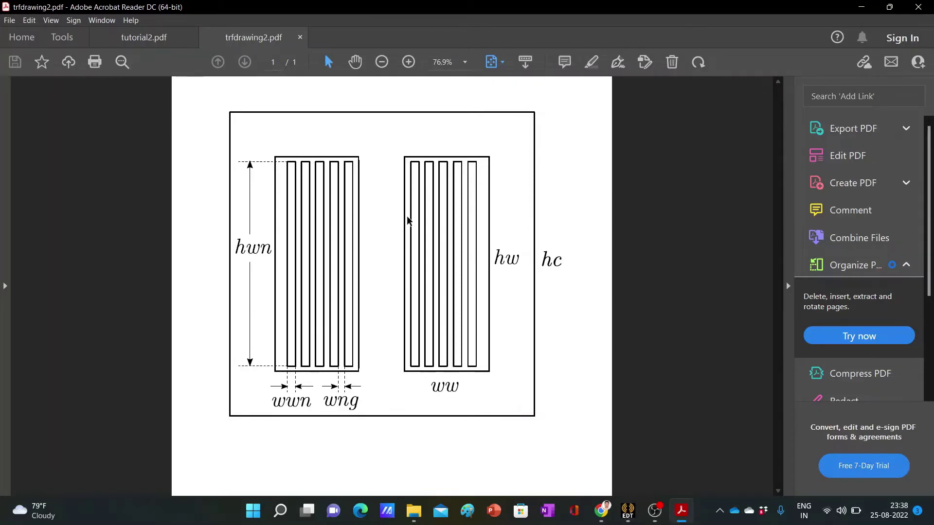
click(861, 7)
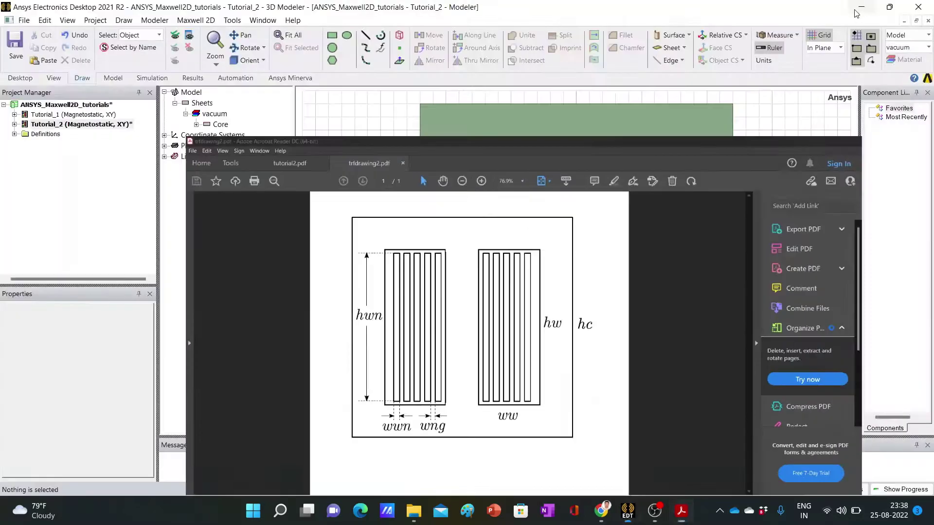
In Design Properties, add a new Length variable named wl.
click(188, 22)
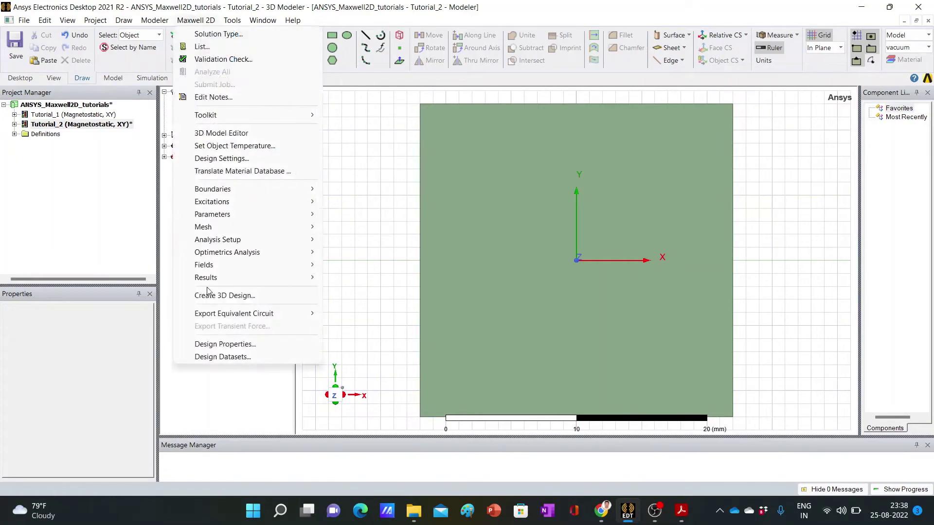
click(211, 344)
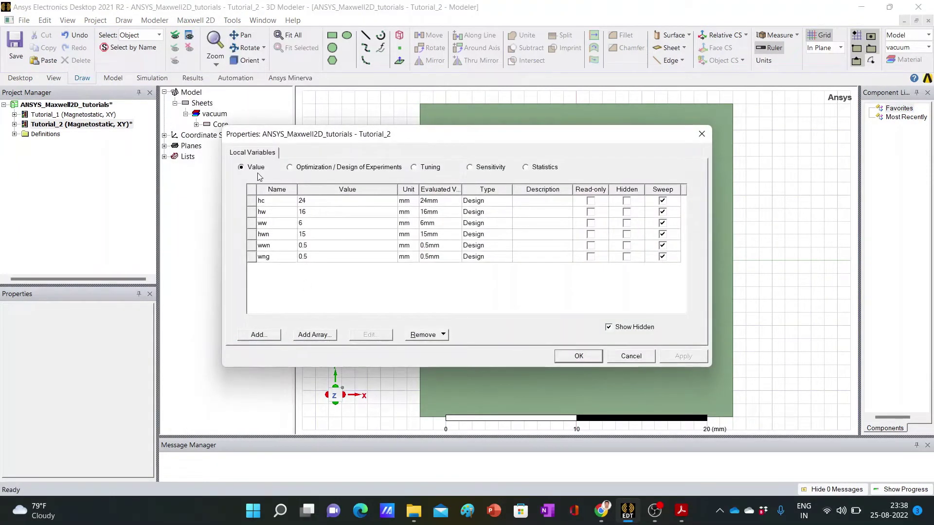
click(258, 335)
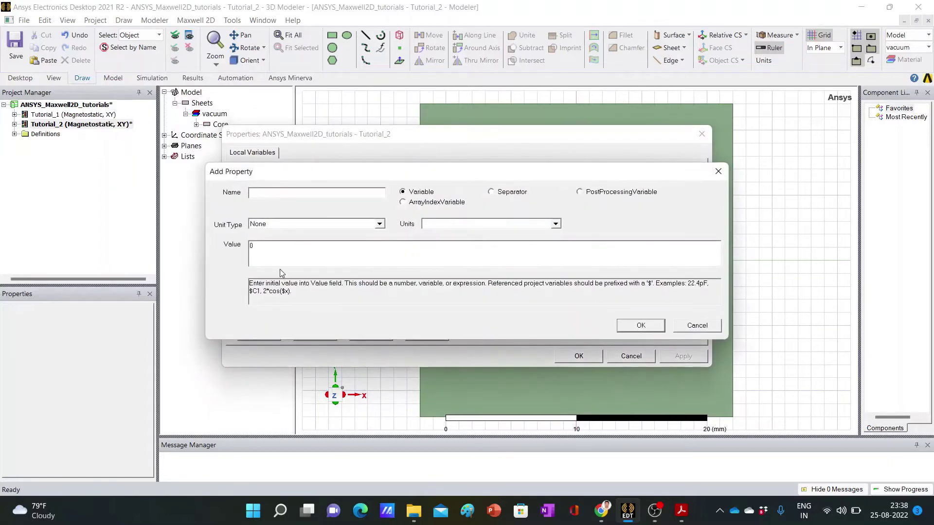
text(wl)
click(295, 224)
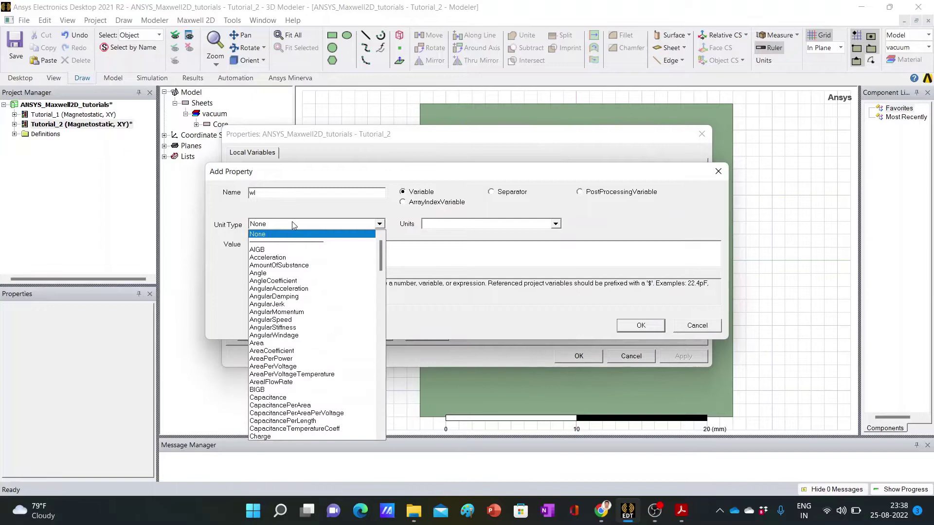
key(l)
click(290, 235)
click(275, 254)
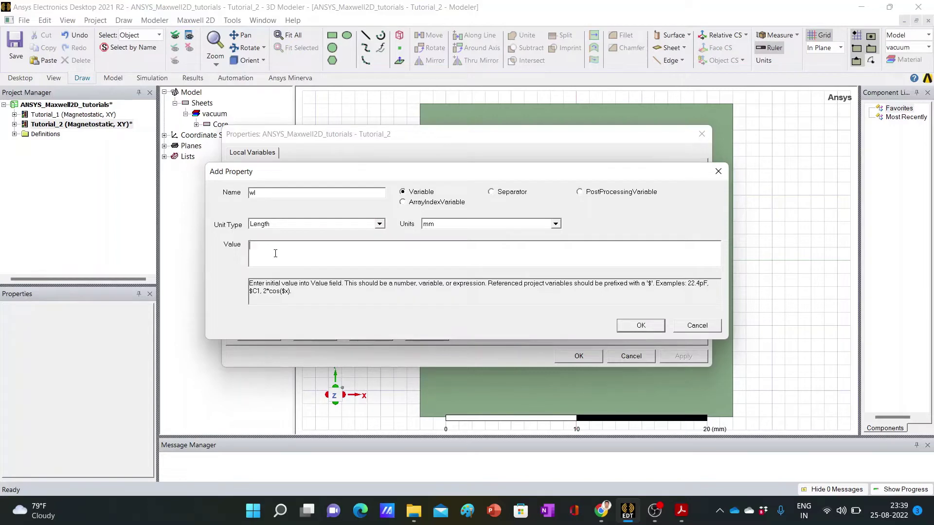
Give wl the value (hc-2*ww)/3, evaluating to 4 mm, and close Design Properties.
text(hc)
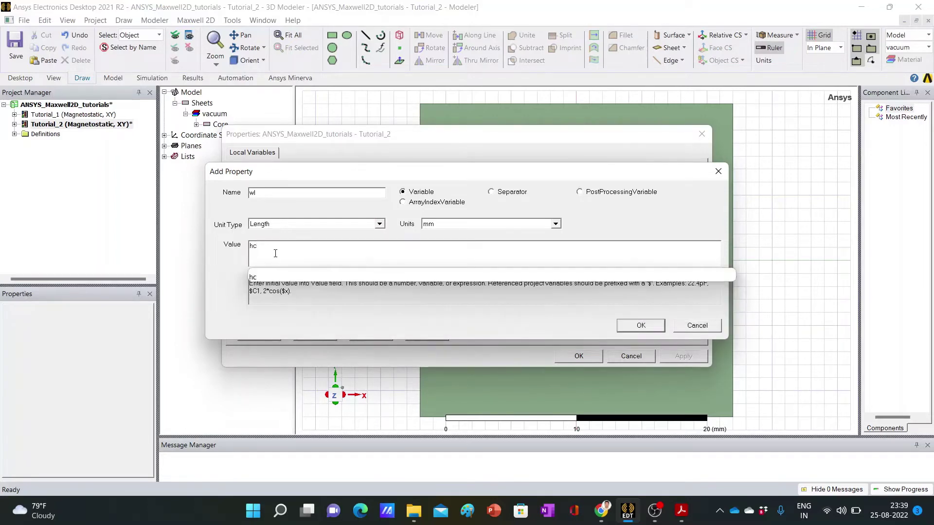
text(-2*)
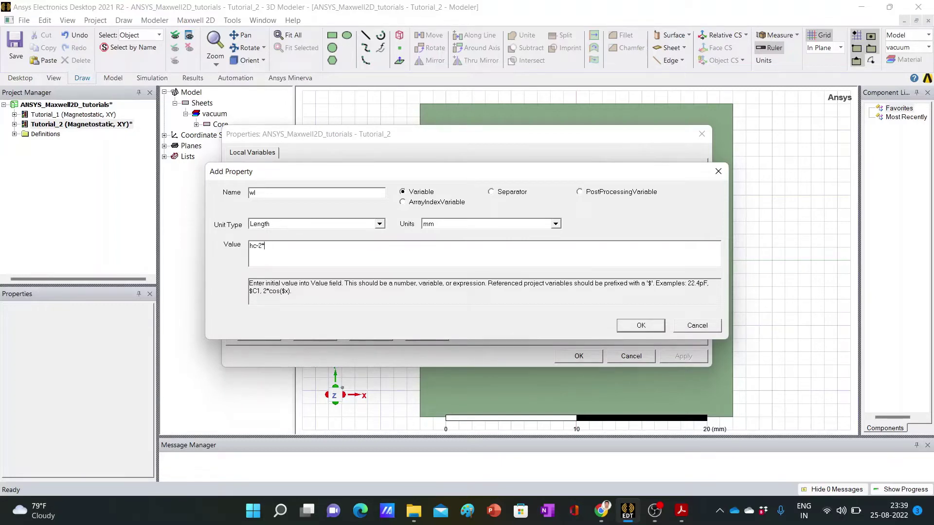
text(ww)
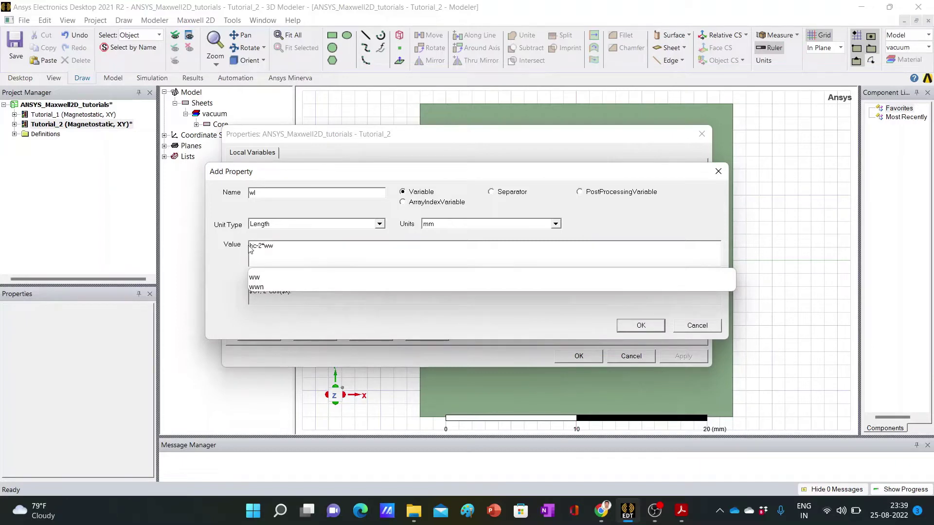
key(Home)
text(()
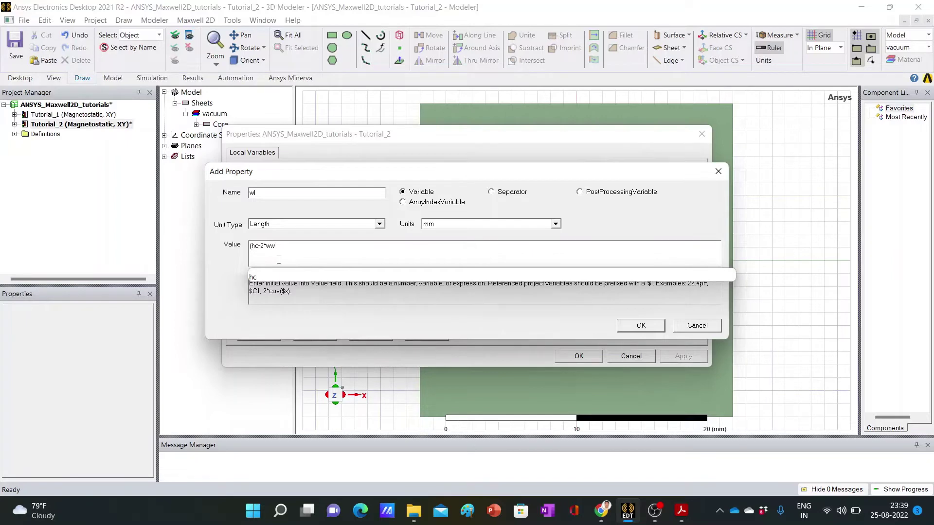
key(End)
text())
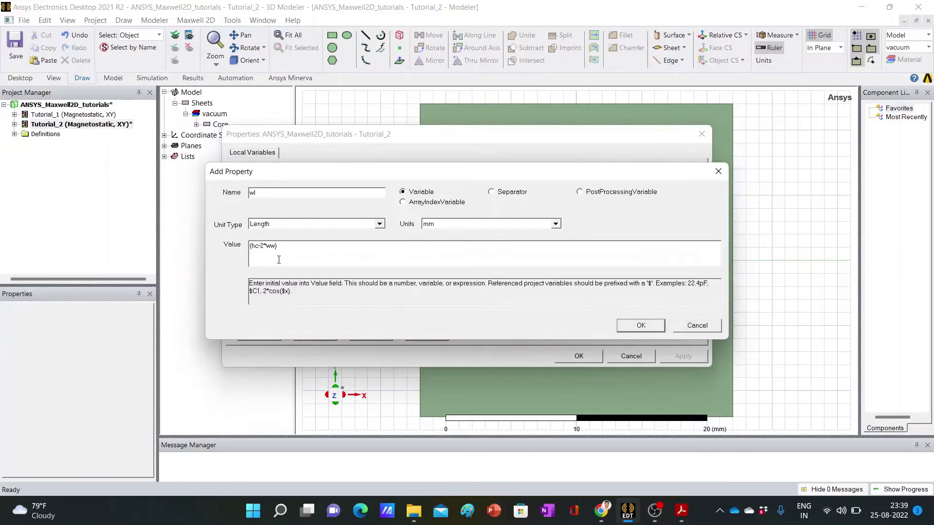
click(640, 326)
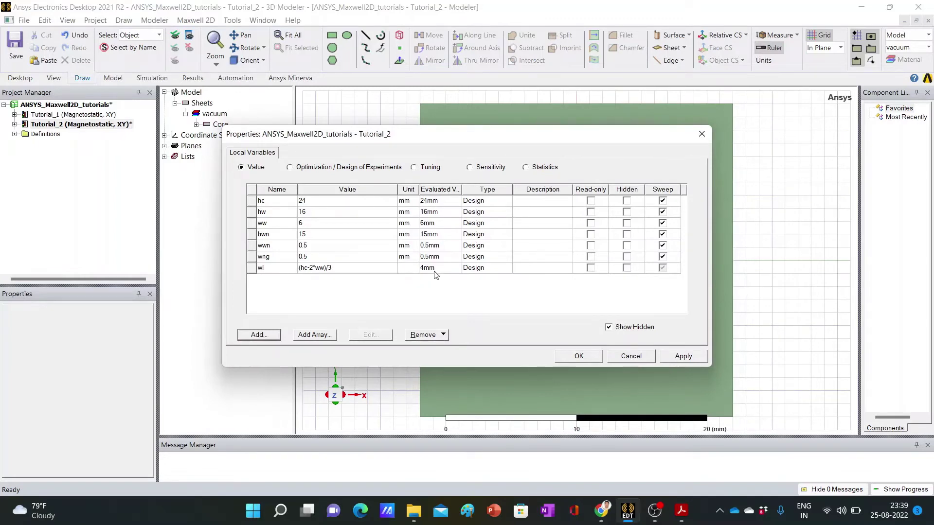
click(579, 356)
click(332, 38)
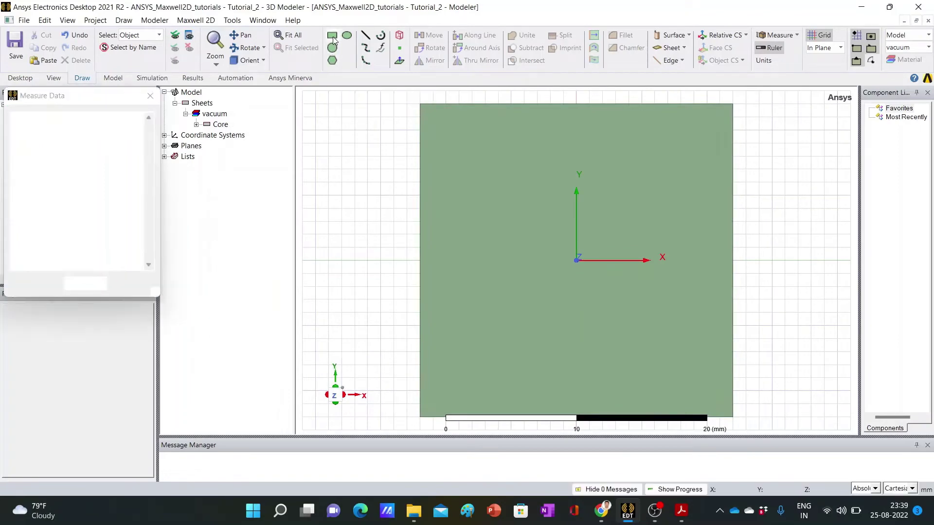
Draw a rectangle from (-4, 5) to (5, -6) and name it Window1.
click(524, 195)
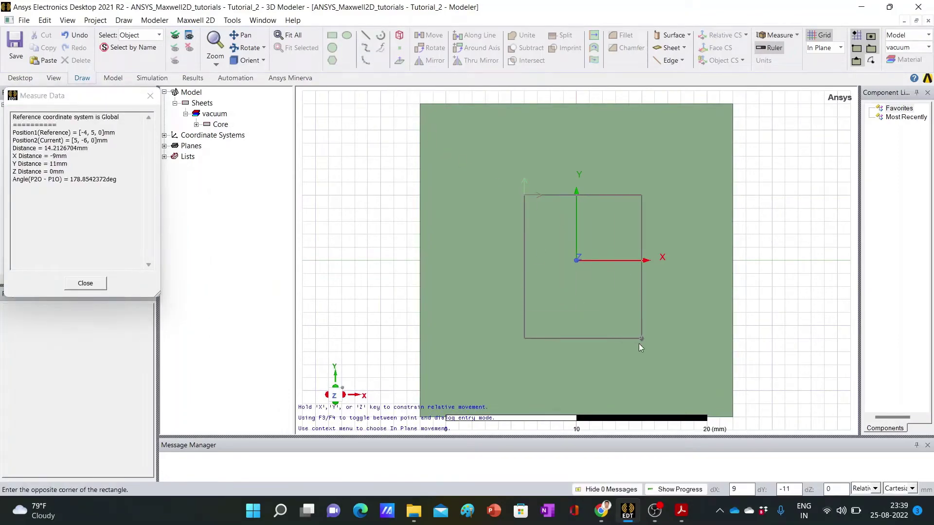
click(641, 339)
click(640, 341)
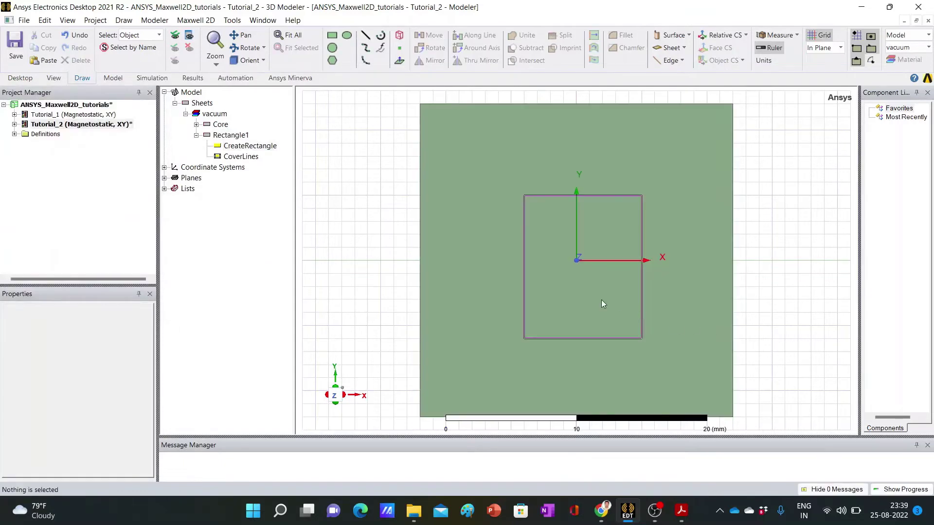
click(228, 137)
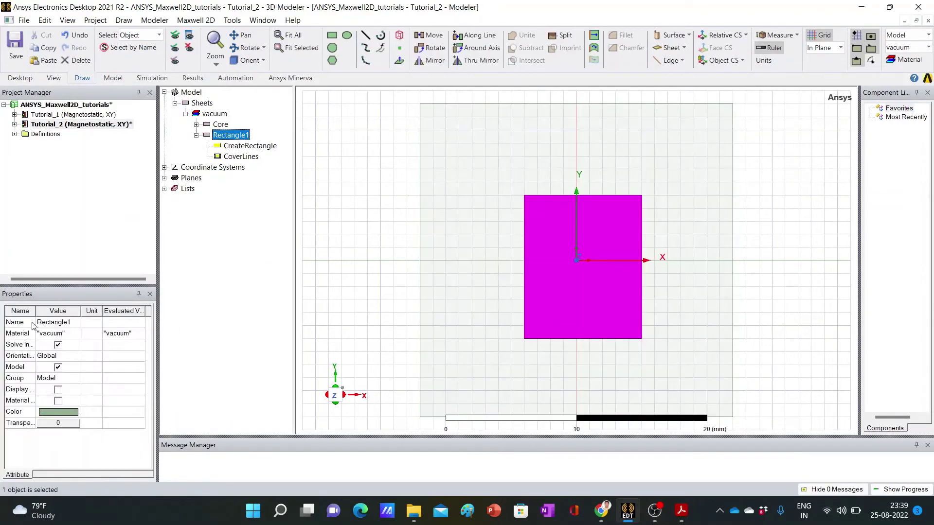
click(46, 324)
text(Wi)
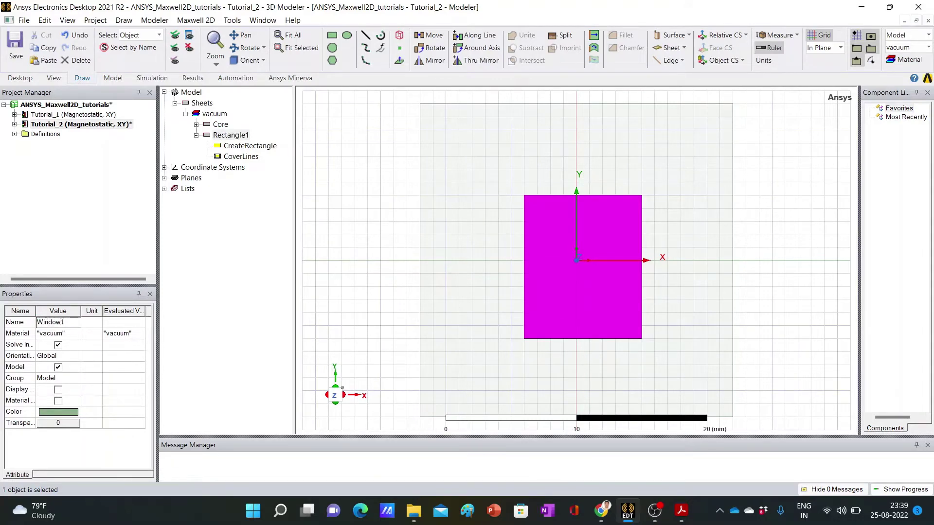
text(ndow1)
key(Return)
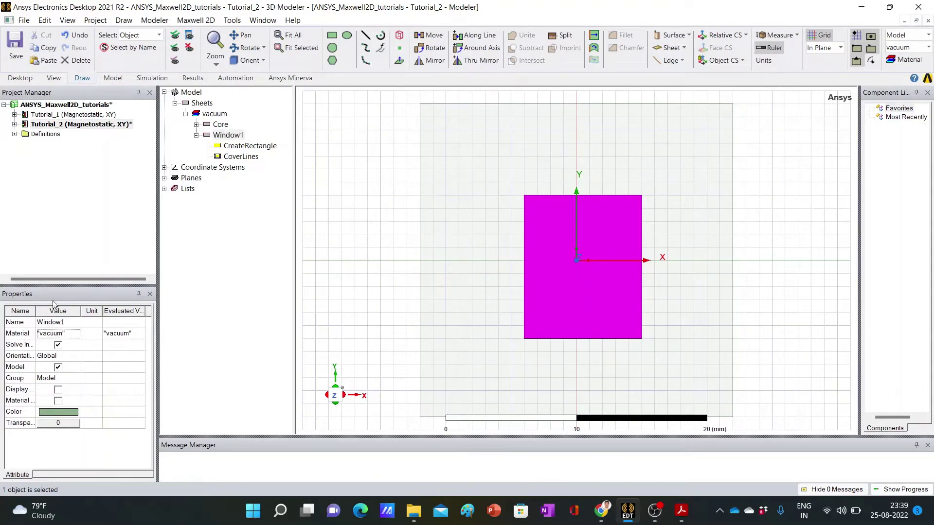
Open Window1's creation parameters and delete the -4 x-coordinate from Position.
double_click(234, 146)
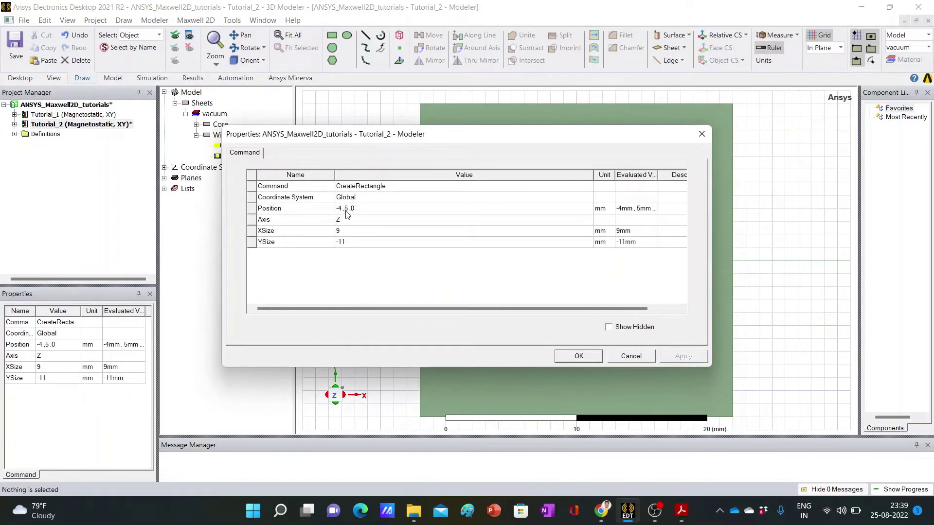
click(339, 209)
key(Home)
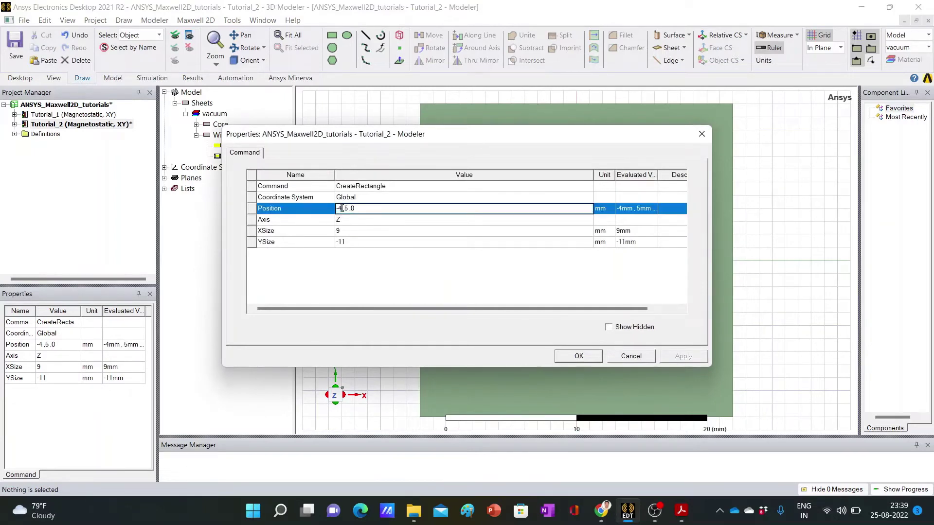
key(Delete)
key(Delete)
Dismiss the battery saver notification and bring up the trfdrawing2.pdf drawing.
mouse_move(690, 511)
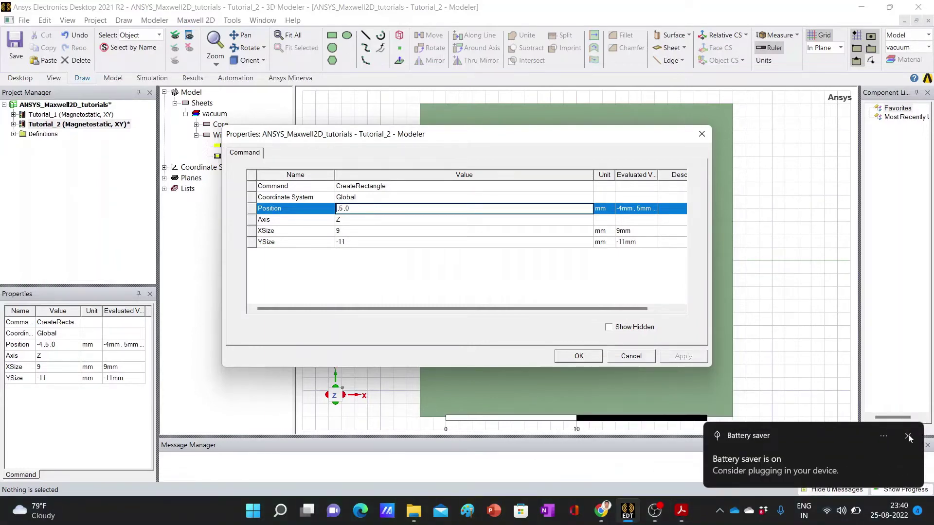
click(907, 437)
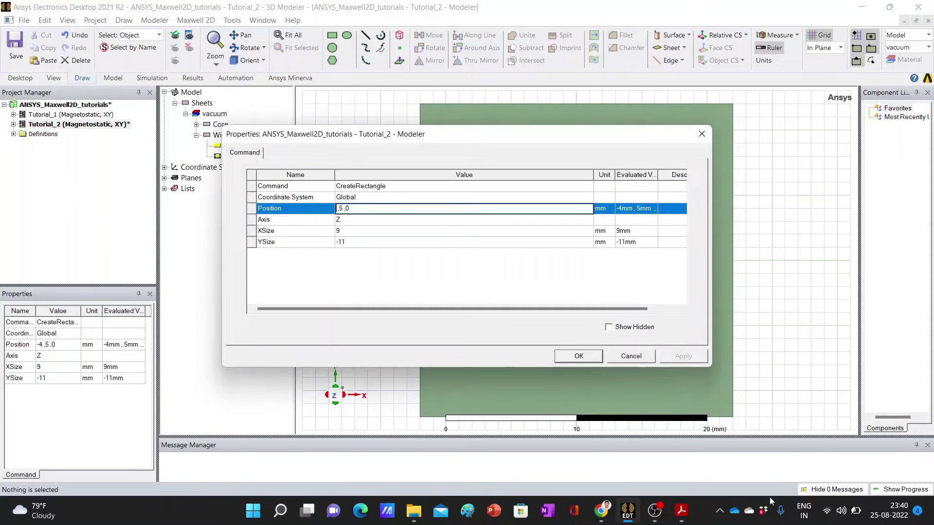
click(681, 510)
click(724, 465)
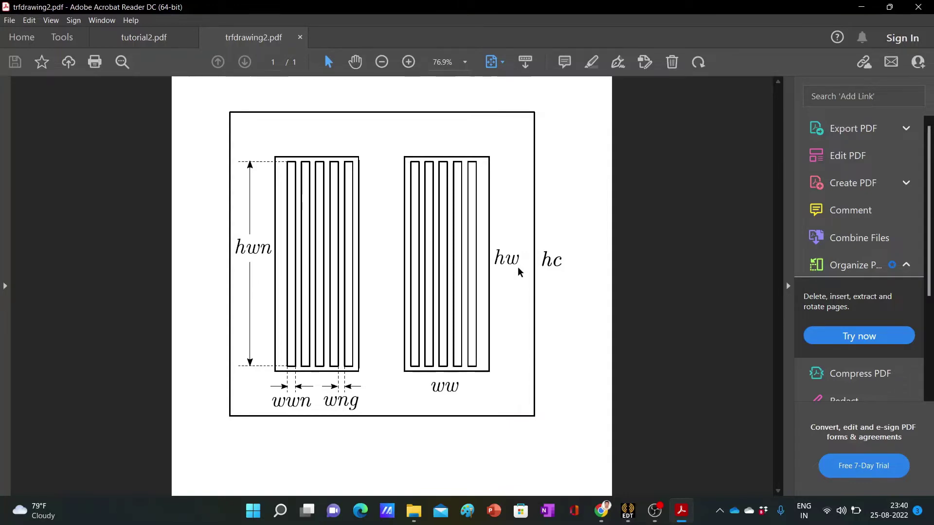
Minimize the drawing to return to Window1's rectangle properties.
click(861, 7)
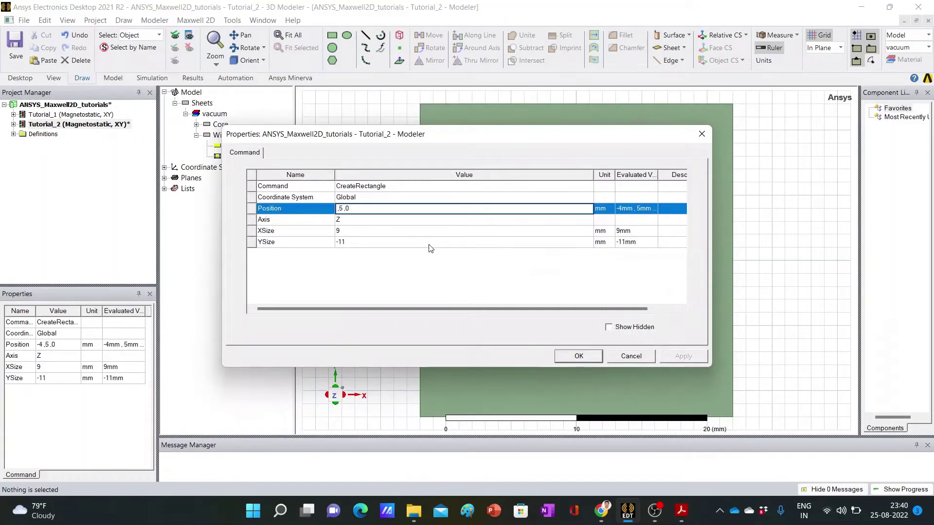
Set Window1's Position to wl/2, hw/2, 0.
text(wl)
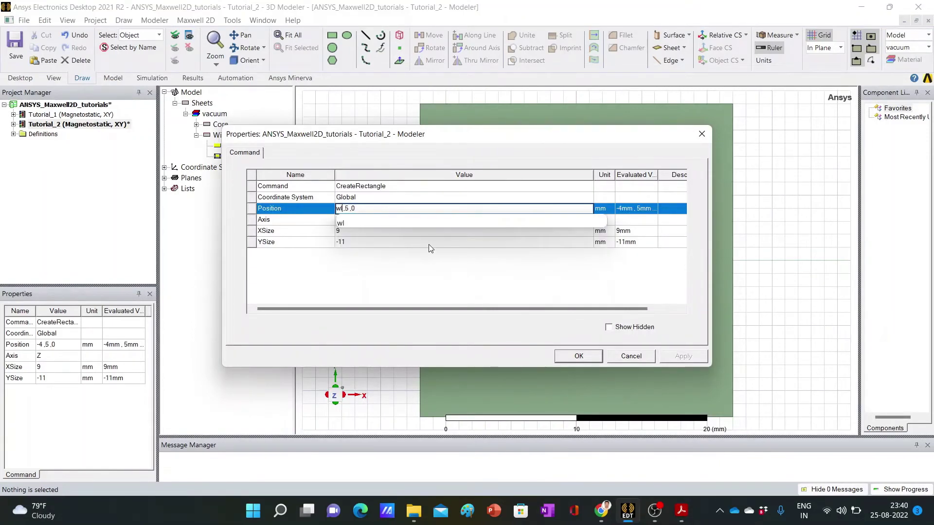
text(/2)
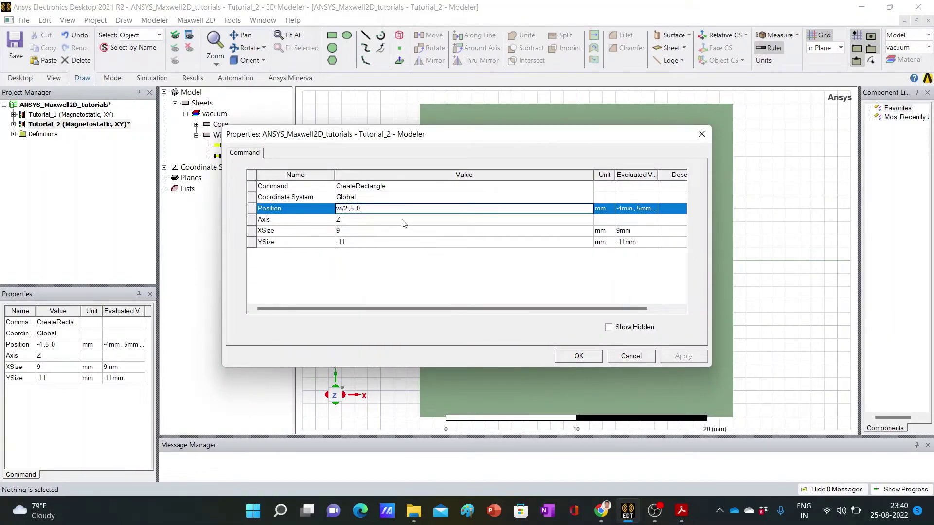
key(BackSpace)
text(lw)
key(BackSpace)
key(BackSpace)
text(hw)
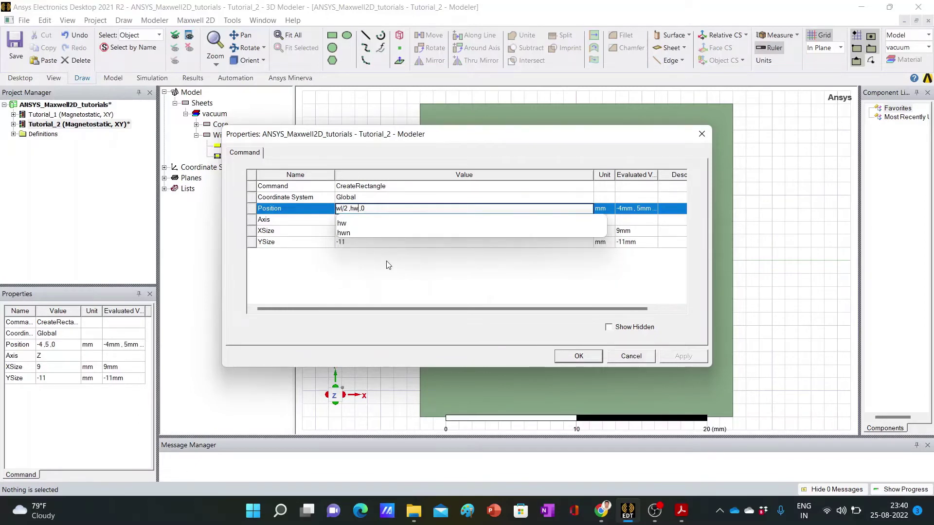
key(Escape)
text(/2)
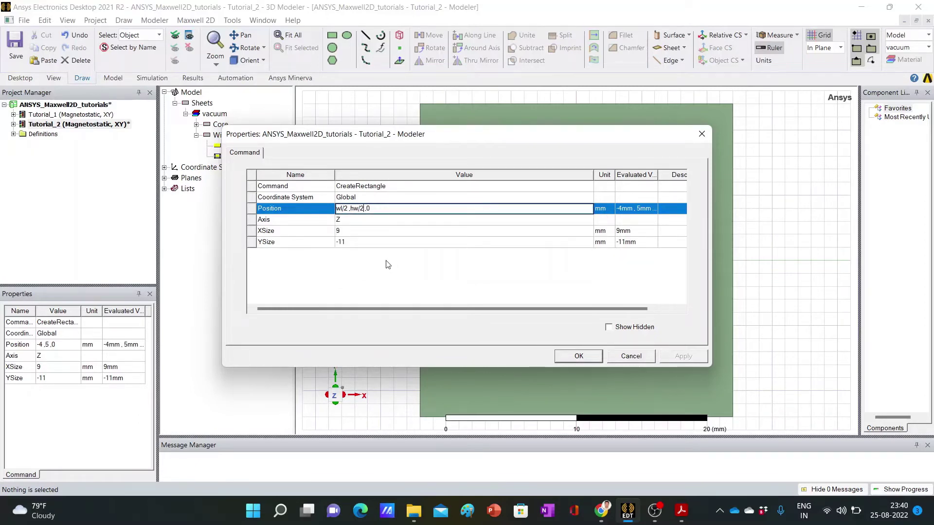
click(346, 231)
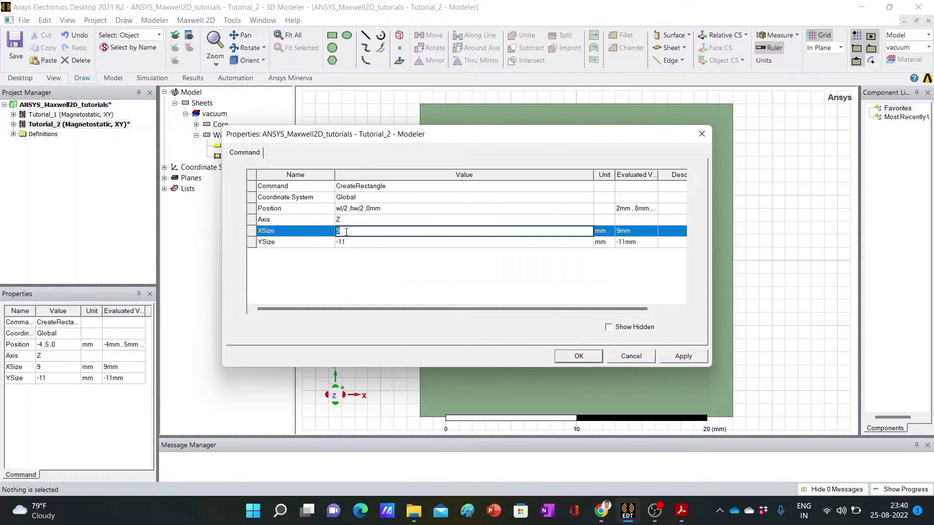
Set Window1's XSize to ww and YSize to -hw, then apply and close the dialog.
key(BackSpace)
text(ww)
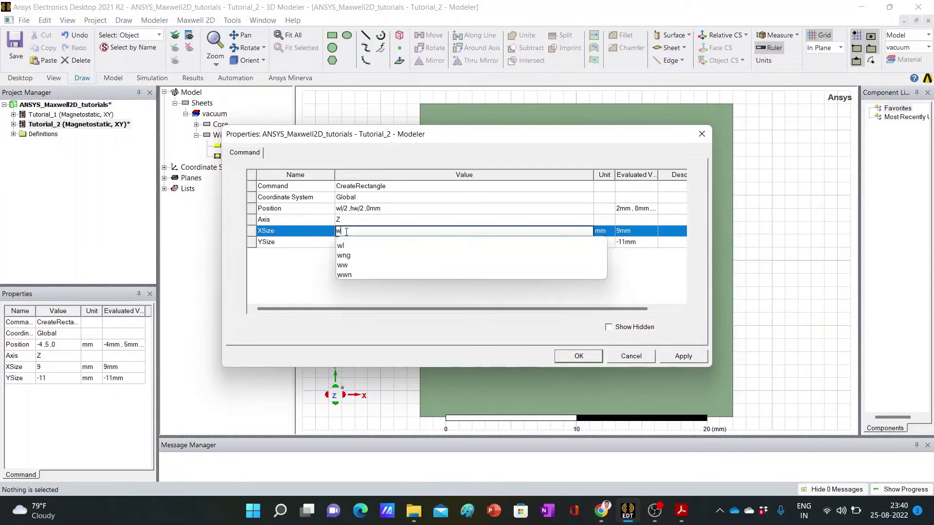
click(373, 292)
click(351, 242)
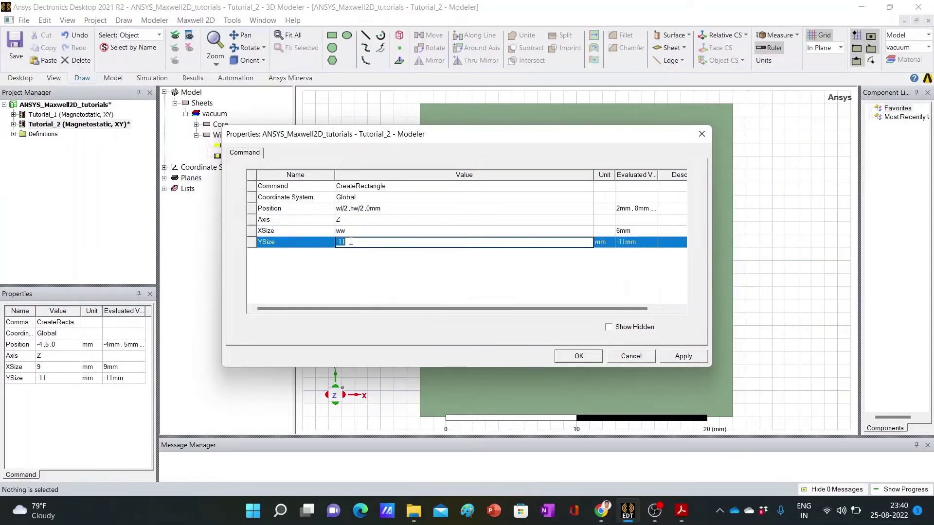
key(BackSpace)
text(-hw)
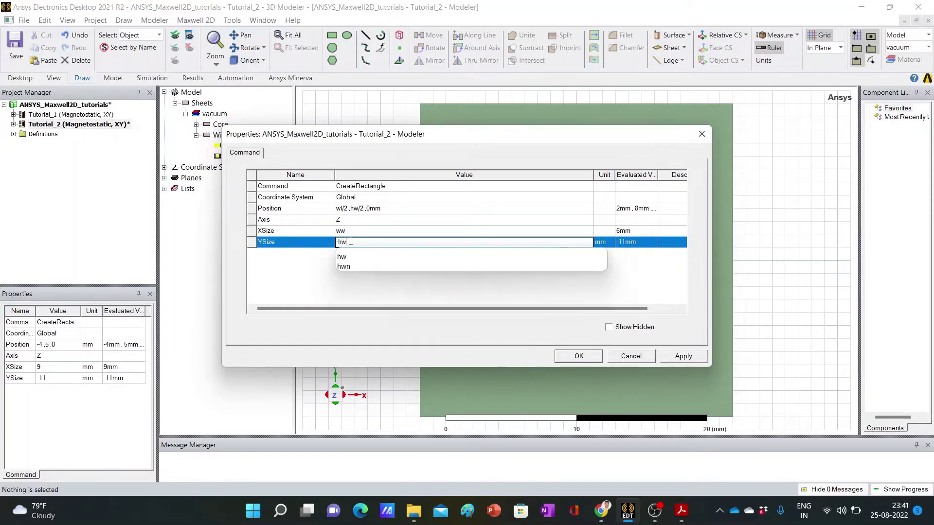
click(369, 283)
click(667, 358)
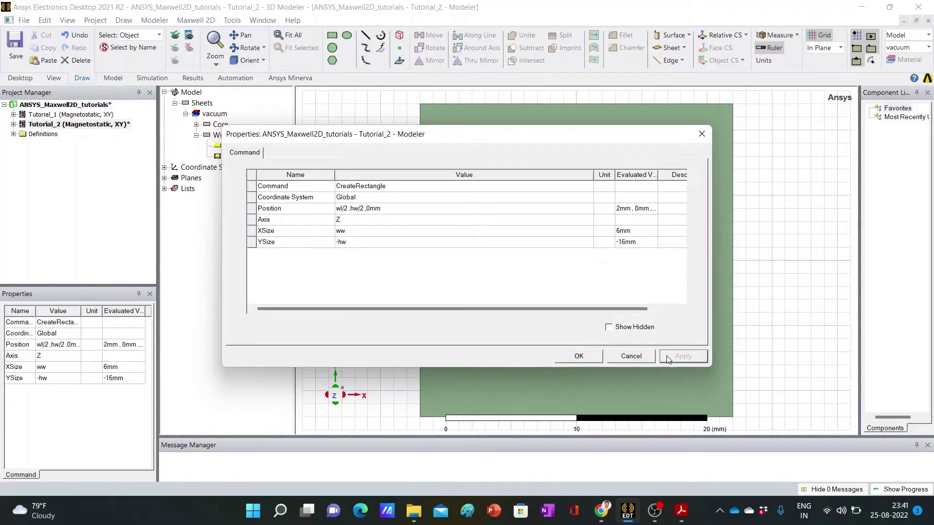
click(584, 355)
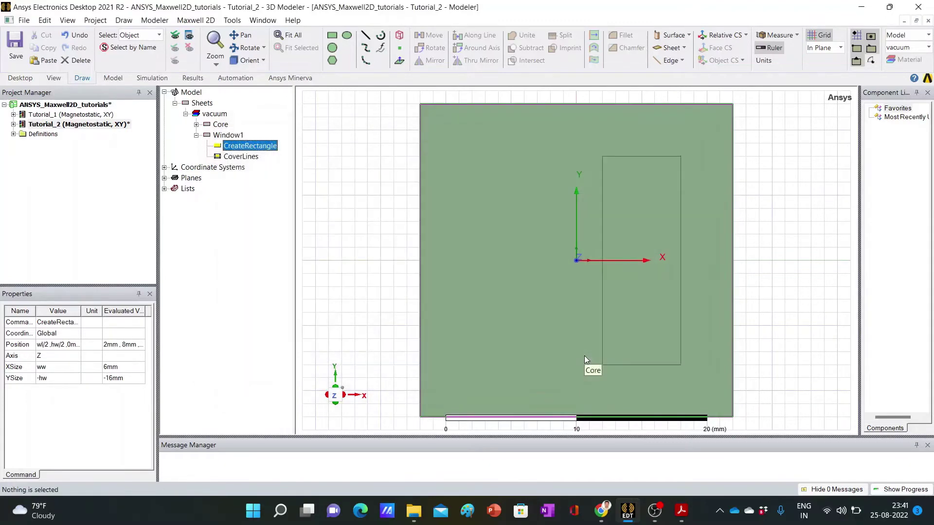
click(759, 384)
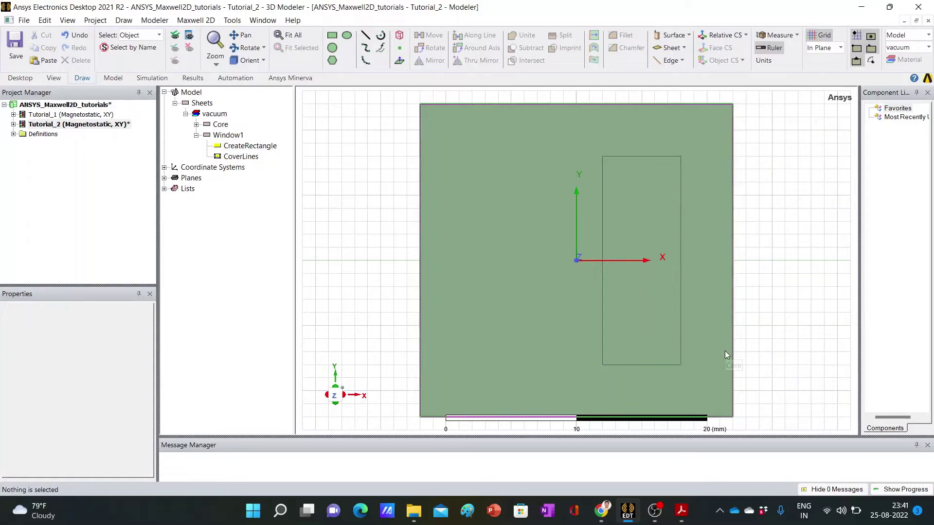
Review the trfdrawing2.pdf dimension drawing in Acrobat, then minimize it.
mouse_move(681, 511)
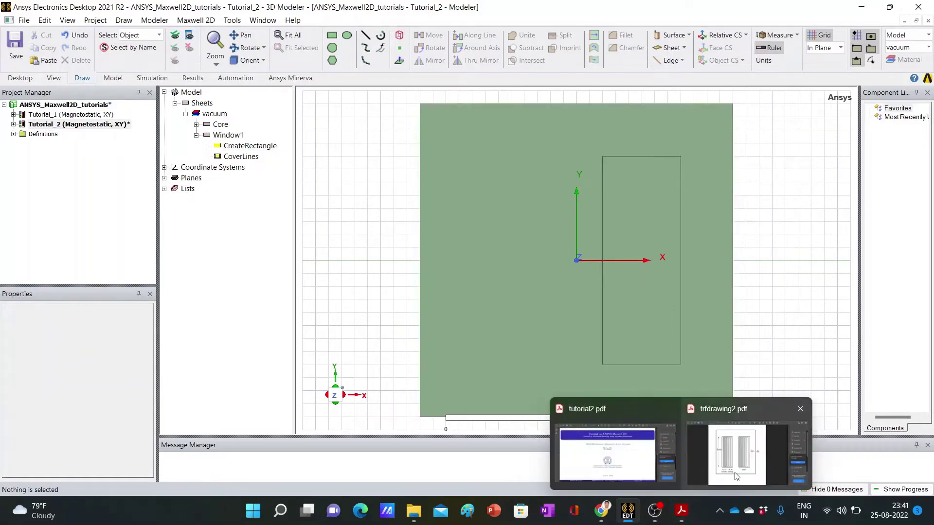
click(736, 476)
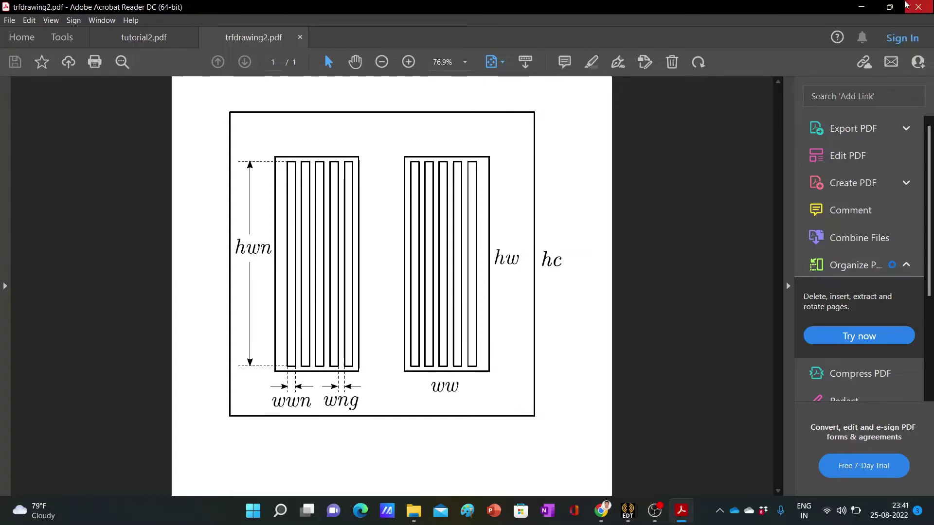
click(861, 7)
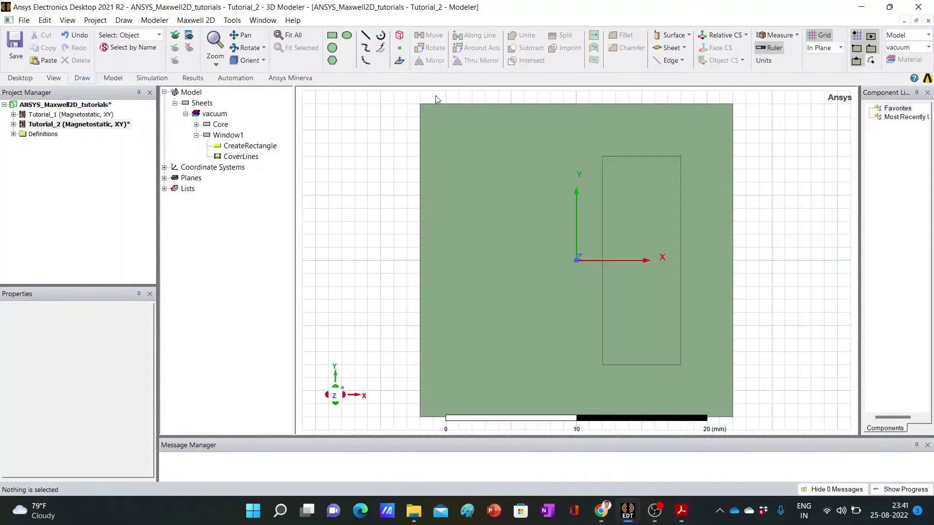
Draw a new rectangle from corner (-6, 7) across the core's centre.
click(332, 36)
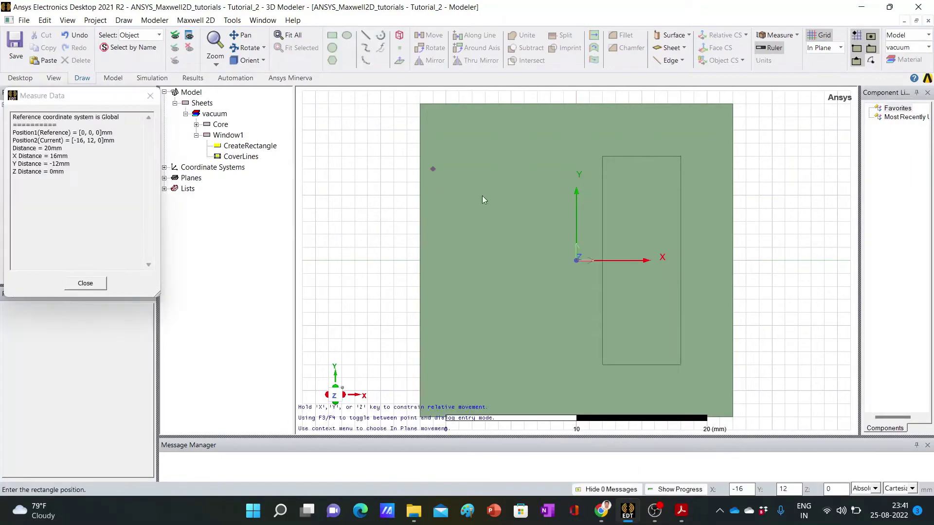
click(497, 169)
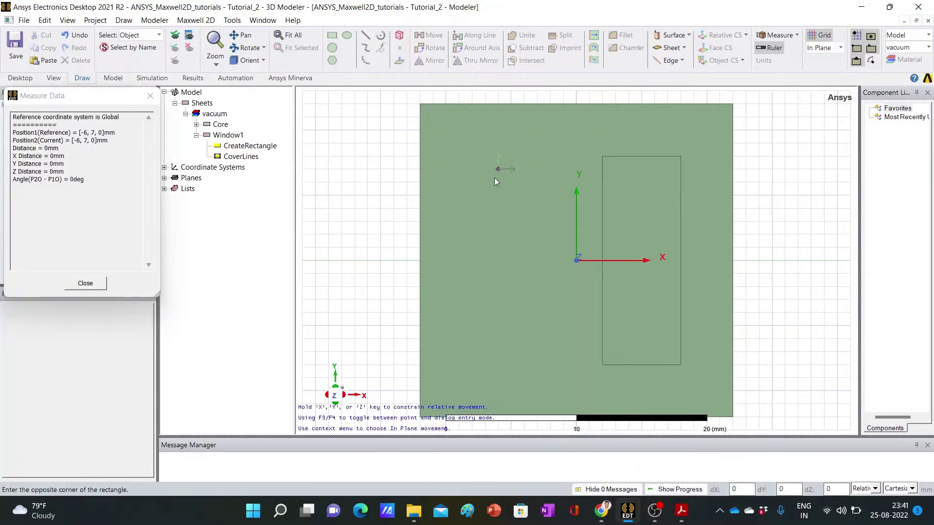
click(643, 353)
click(780, 349)
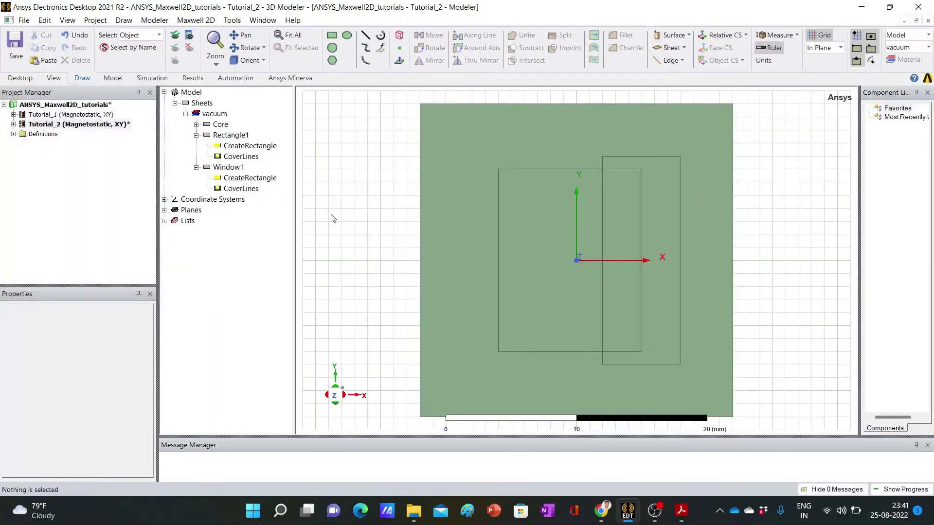
Rename Rectangle1 to Winding.
click(196, 135)
click(229, 135)
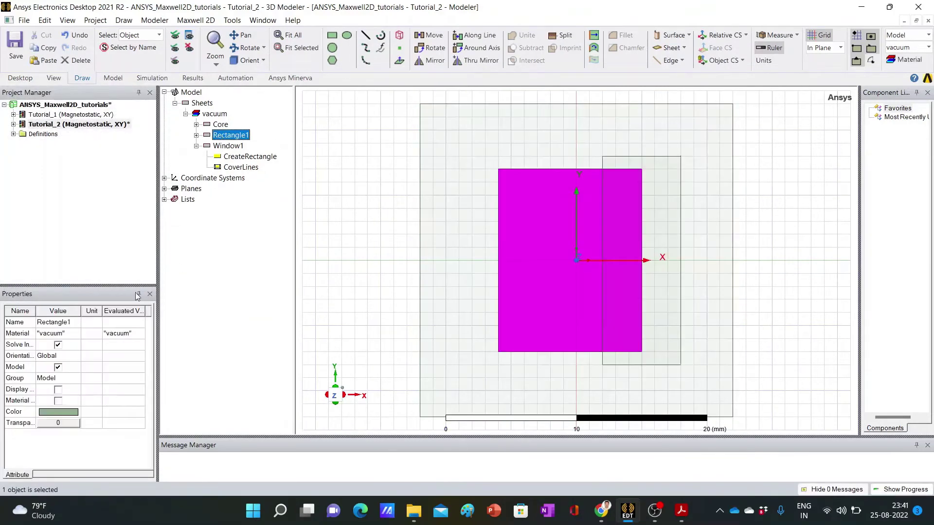
click(56, 322)
text(Winding)
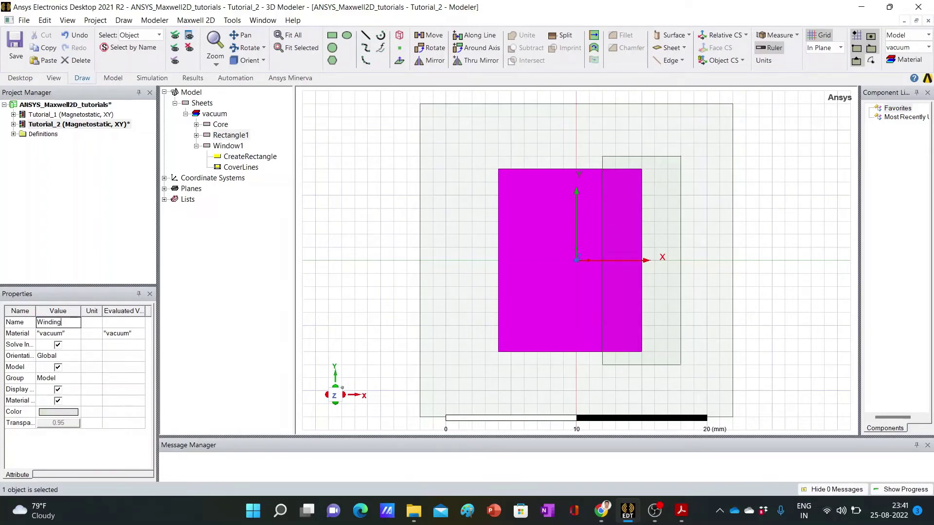
key(Return)
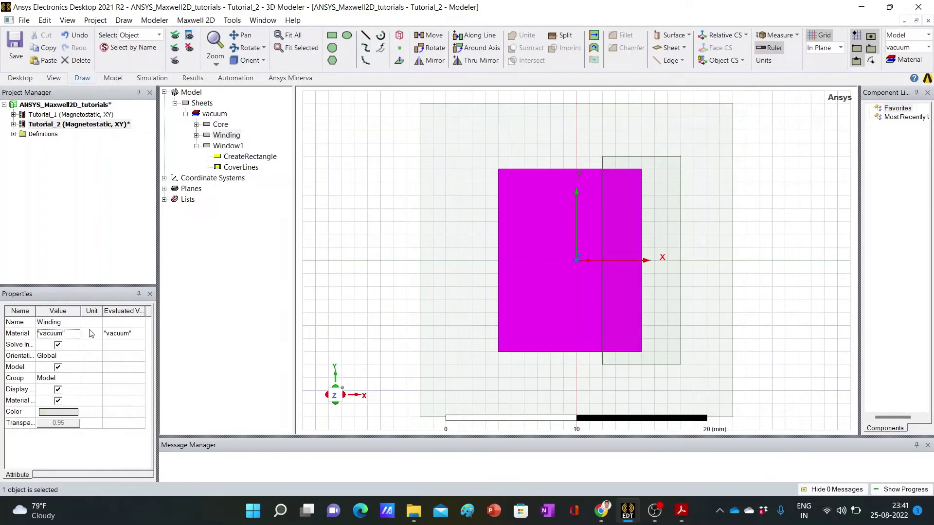
Look over Window1's creation parameters, then expand Winding's history in the tree.
double_click(234, 159)
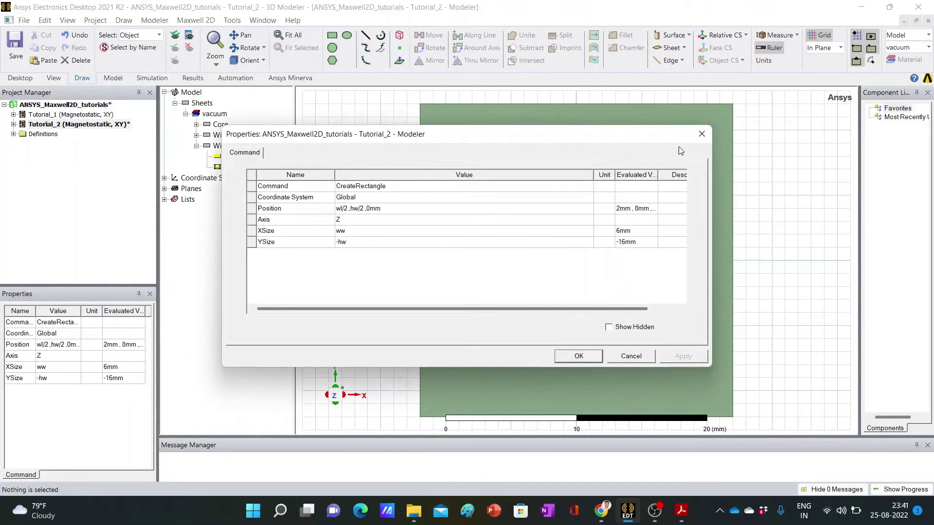
click(701, 133)
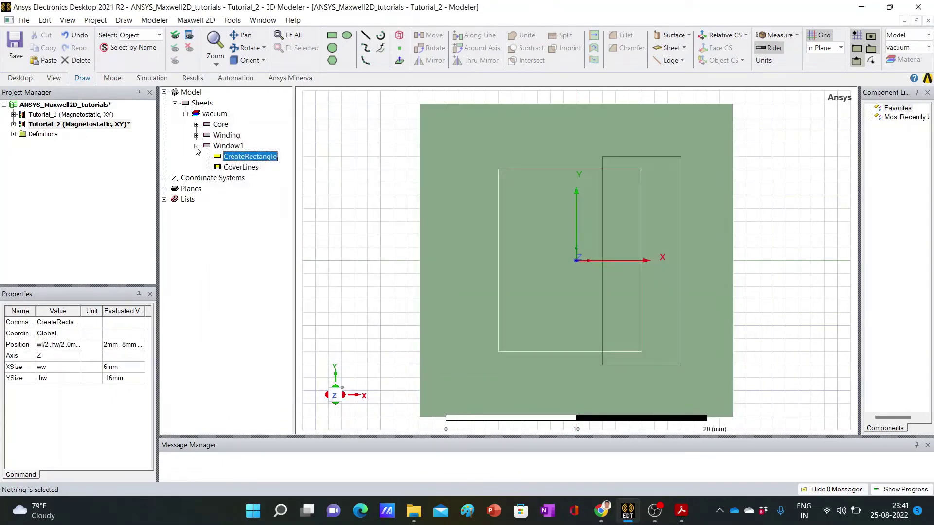
click(197, 147)
click(196, 136)
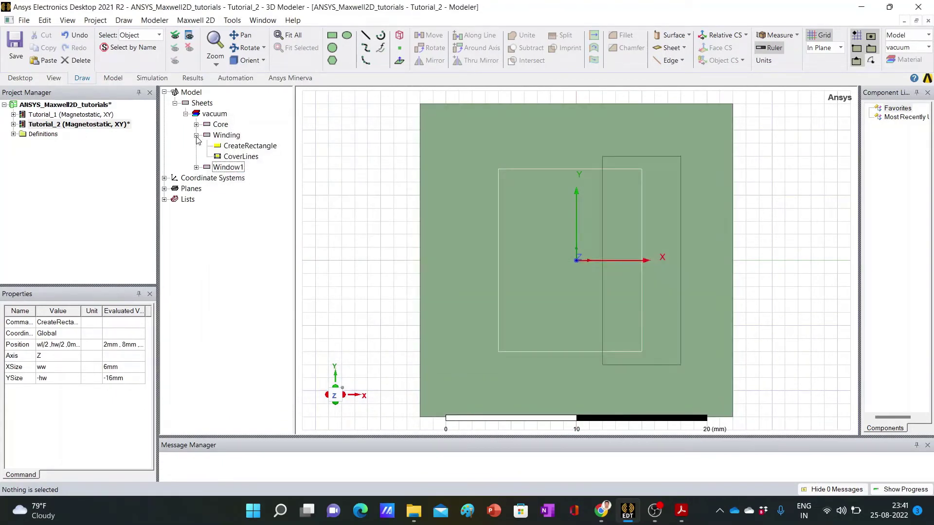
Replace the Winding rectangle's Position x-coordinate -6 with the start of wl/2+.
double_click(233, 147)
click(340, 210)
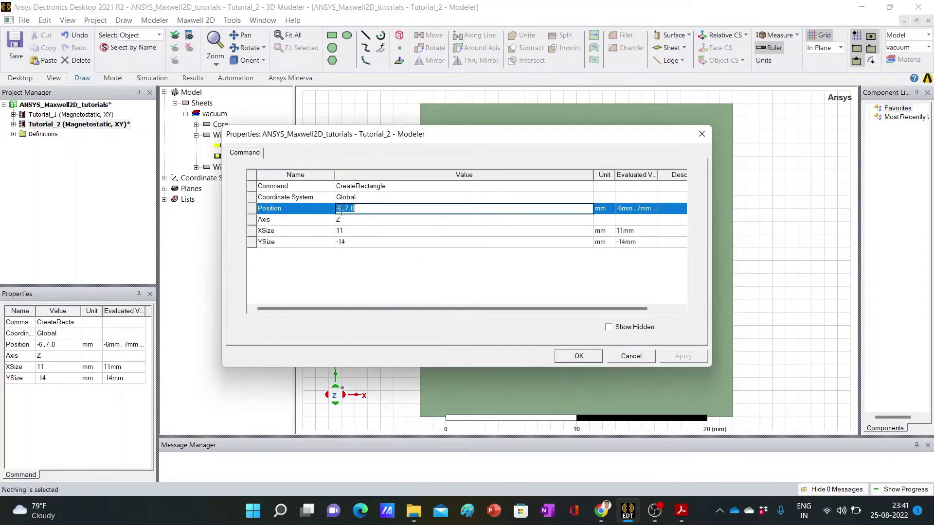
click(343, 209)
key(BackSpace)
key(BackSpace)
text(wl)
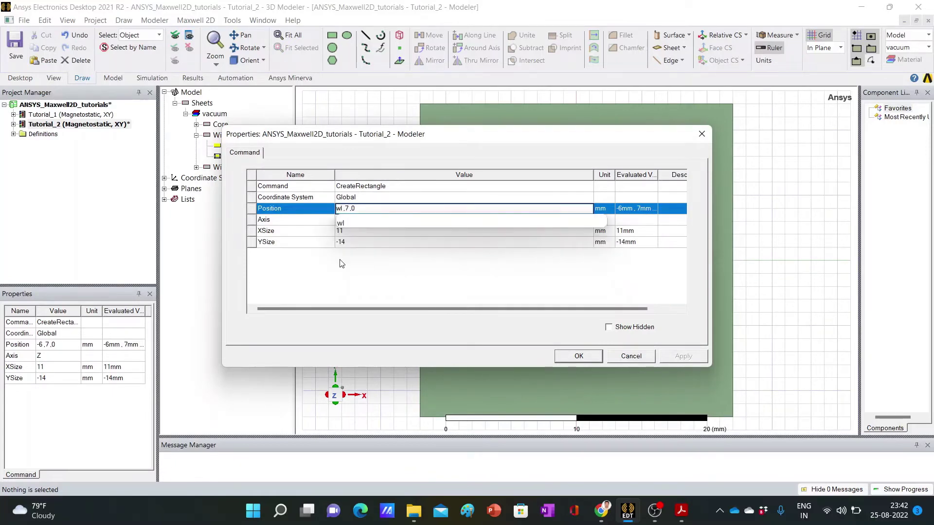
key(Escape)
text(/2)
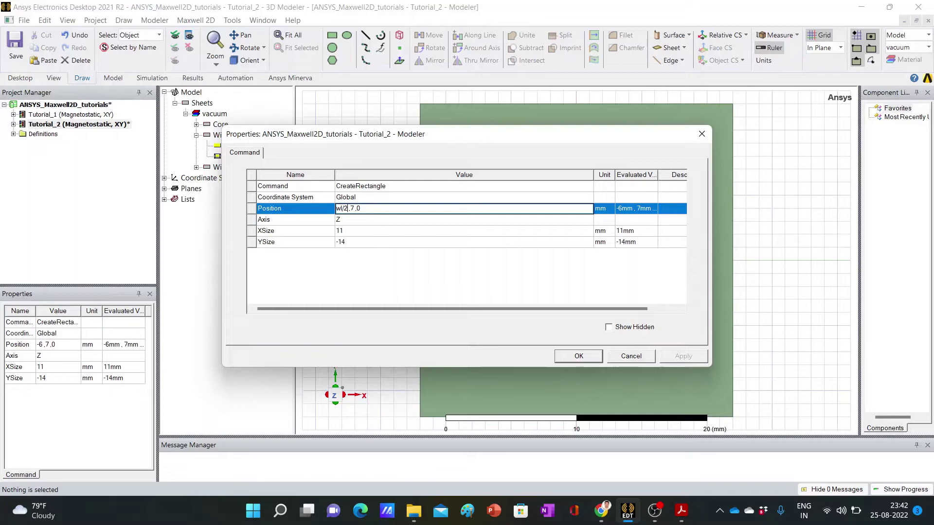
text(+)
Check the transformer dimensions in trfdrawing2.pdf.
click(682, 510)
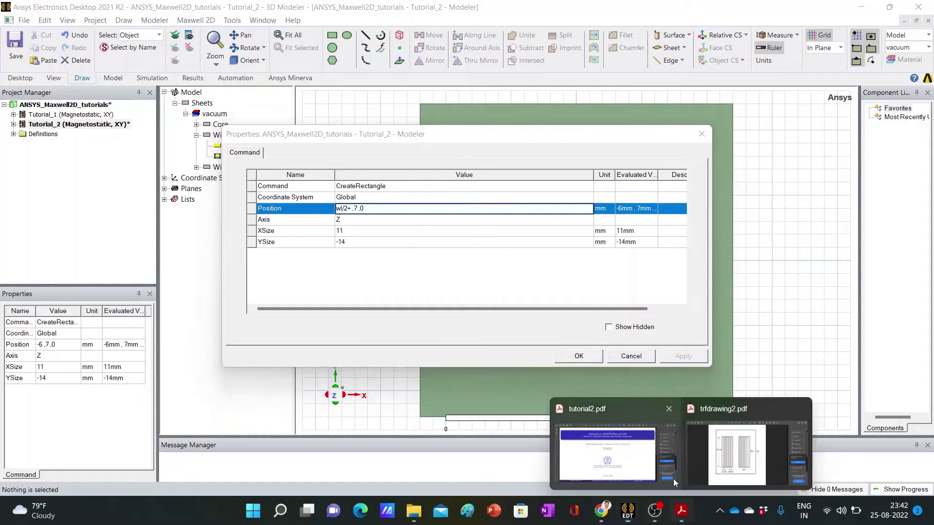
click(731, 463)
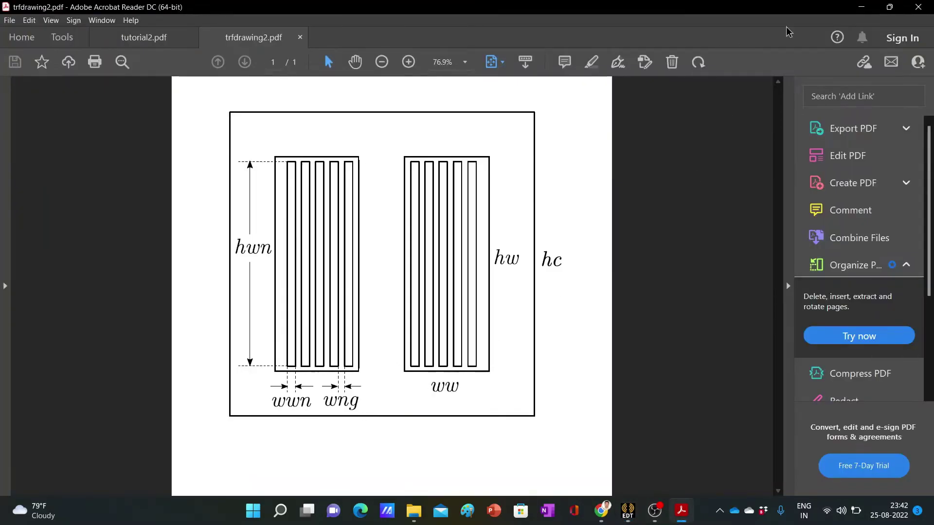
click(861, 9)
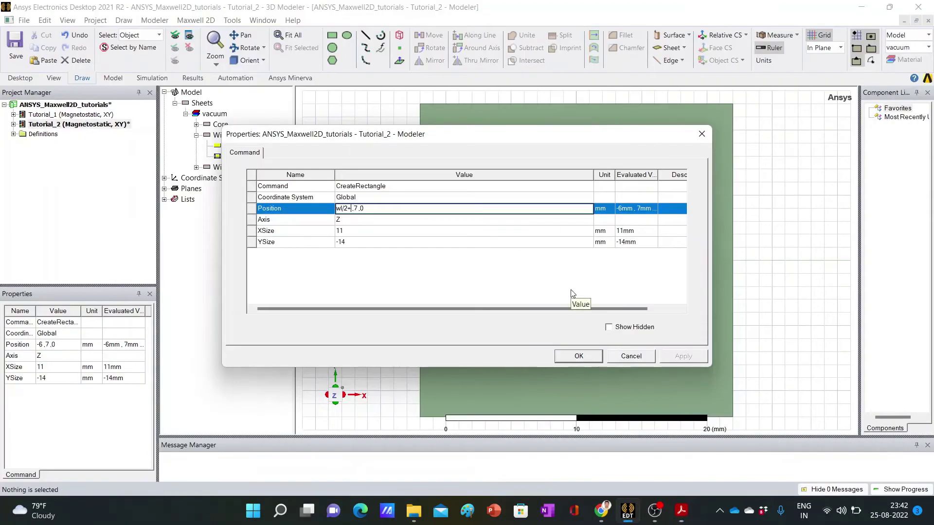
Complete Winding's Position as wl/2+wng, hwn/2, 0, checking the drawing.
text(wng)
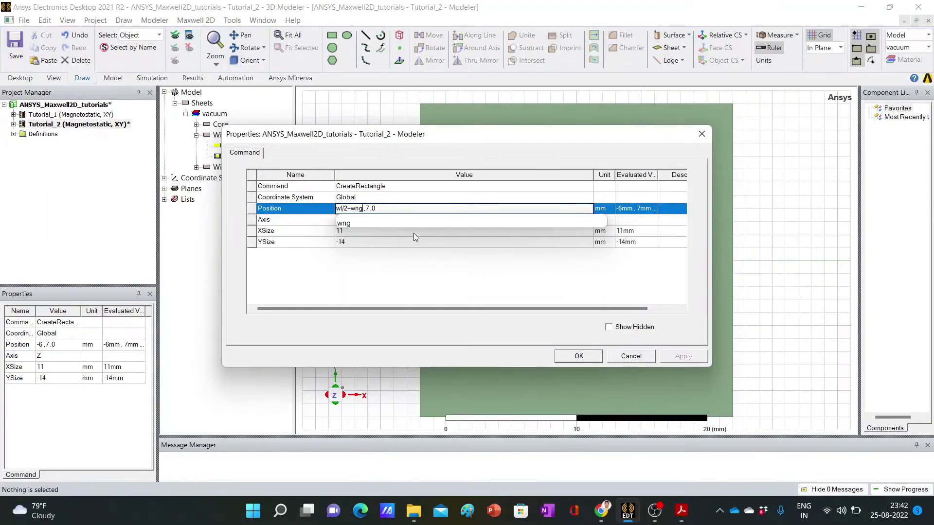
key(BackSpace)
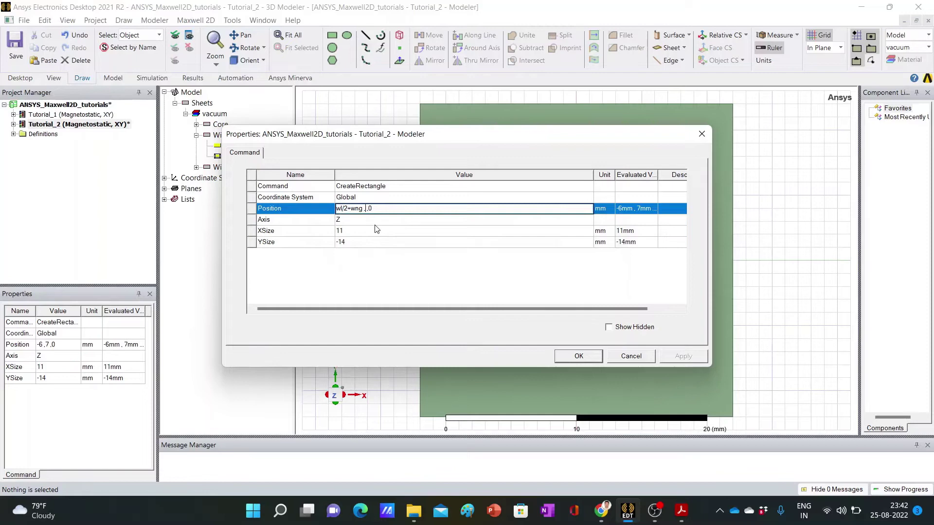
click(681, 511)
click(714, 469)
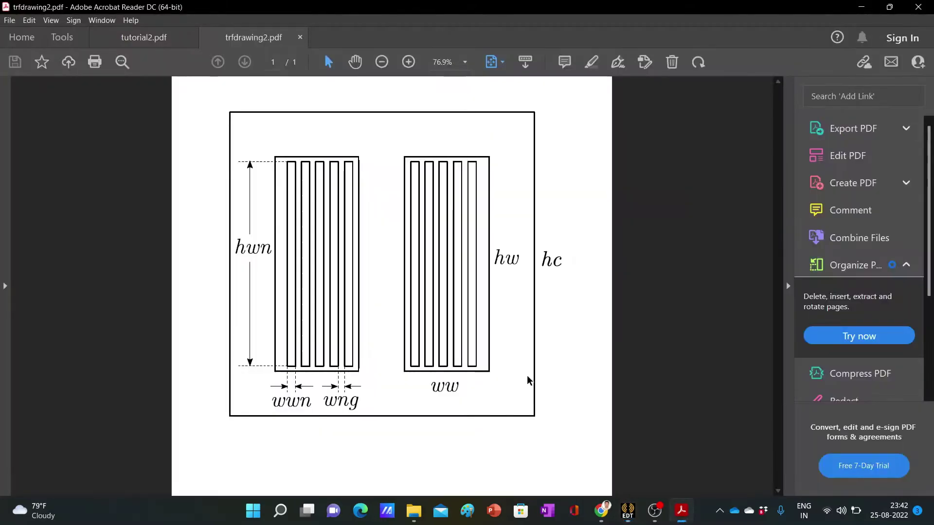
click(861, 7)
text(hwn)
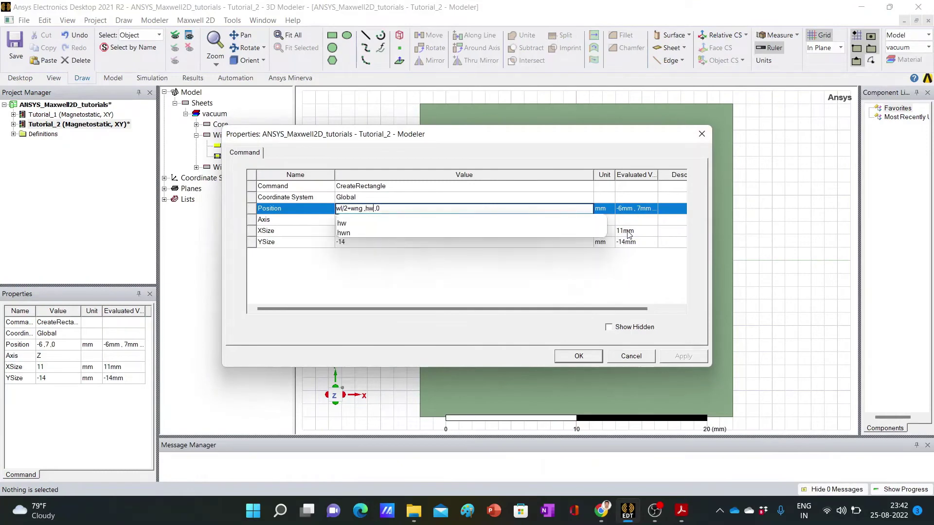
text(/2)
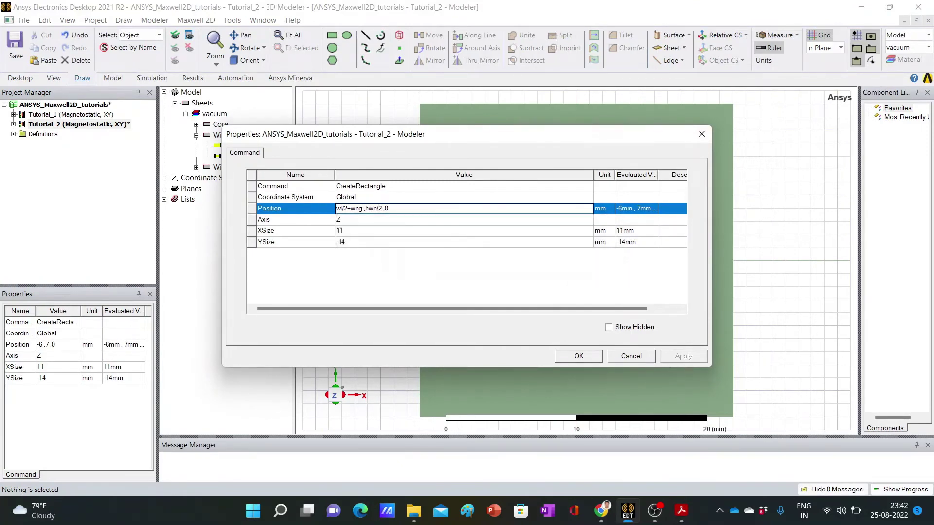
click(356, 232)
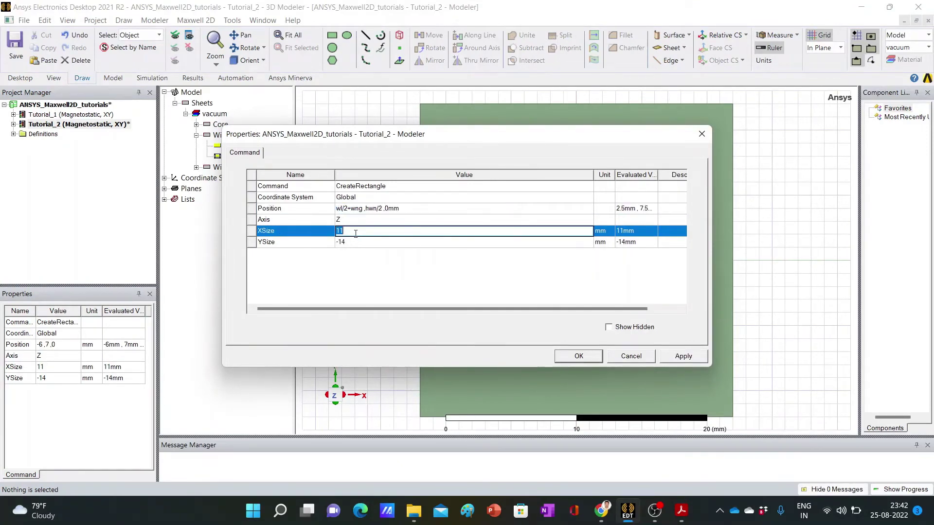
Set Winding's XSize to wwn after consulting the dimension drawing.
key(BackSpace)
mouse_move(681, 511)
click(732, 457)
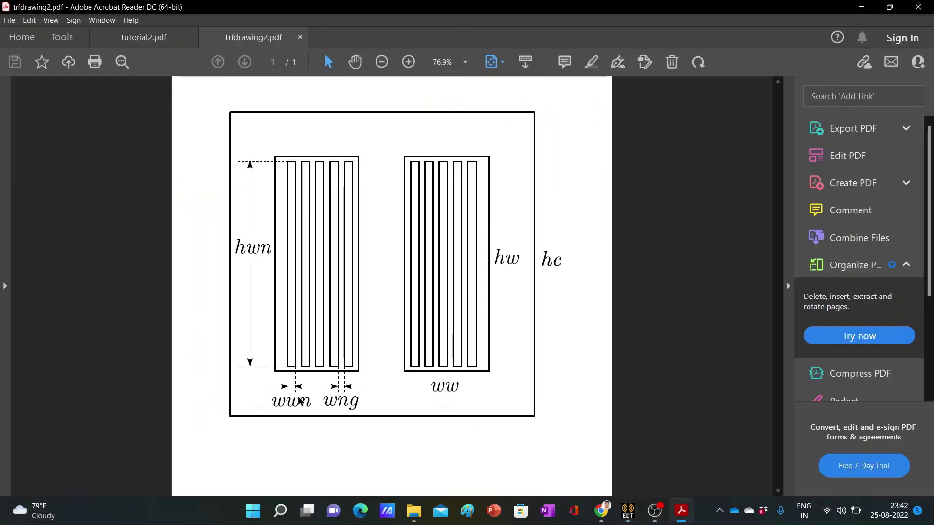
click(862, 7)
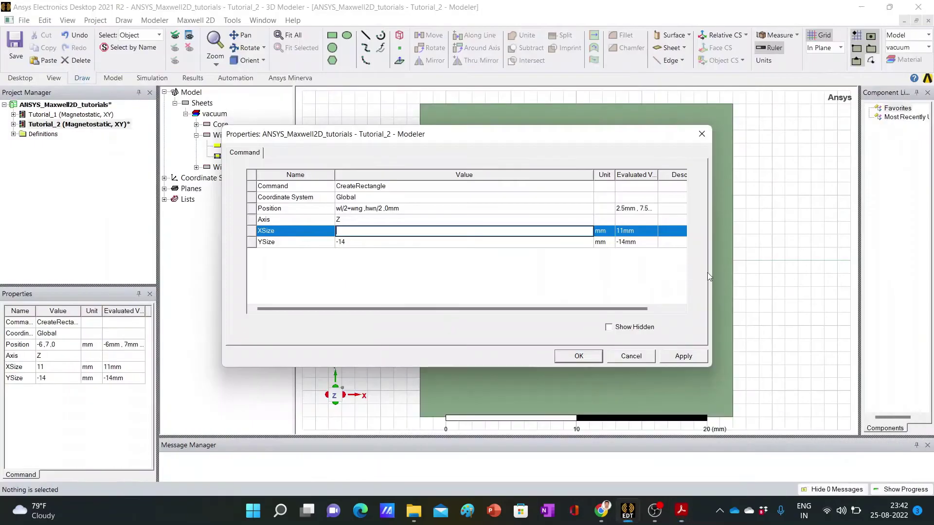
text(wwn)
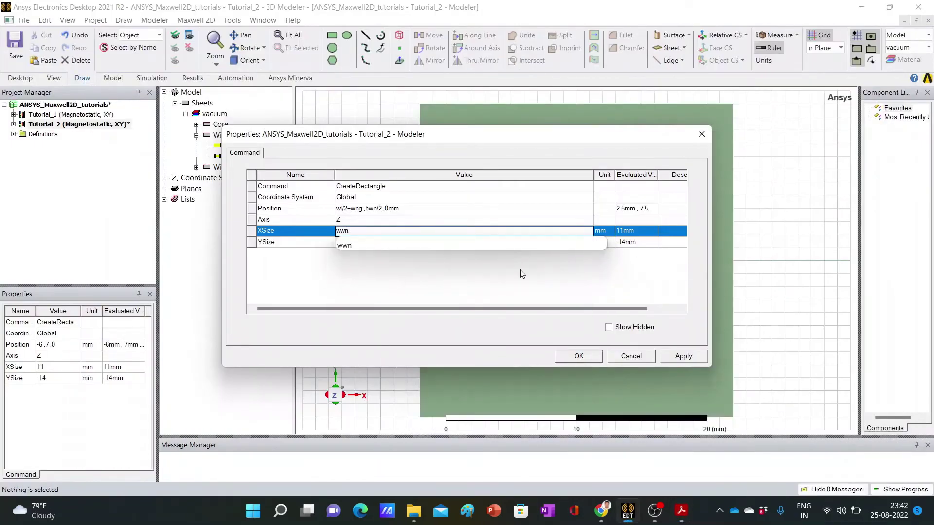
key(Return)
click(357, 236)
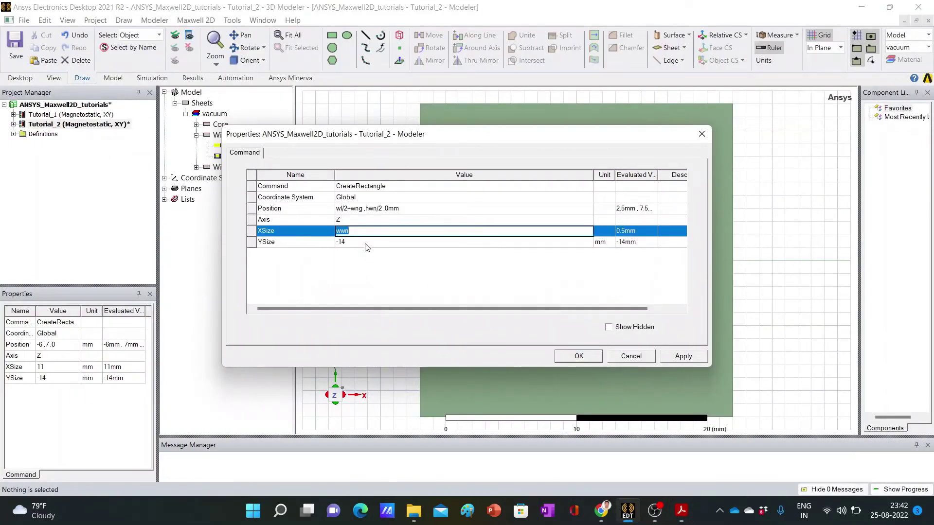
Set Winding's YSize to -hwn, then apply and close the properties.
click(366, 243)
key(BackSpace)
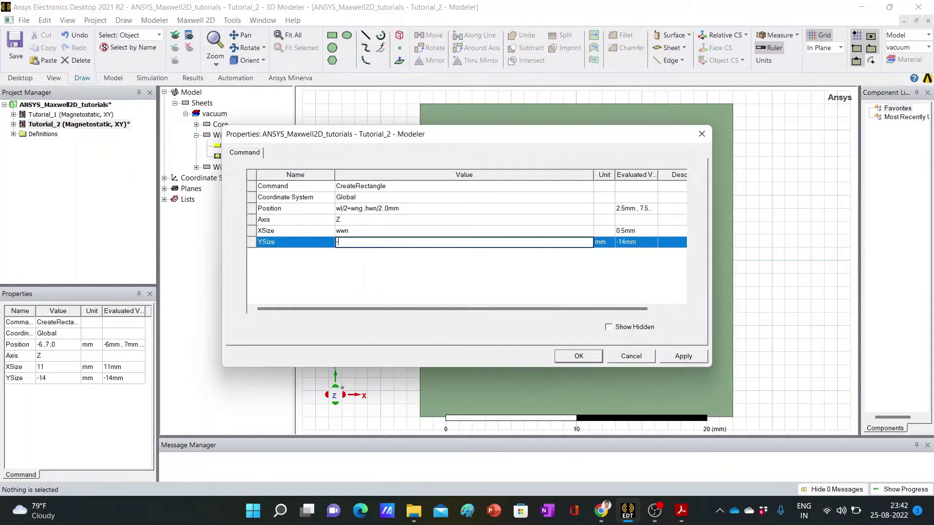
text(-hwn)
key(Return)
click(683, 356)
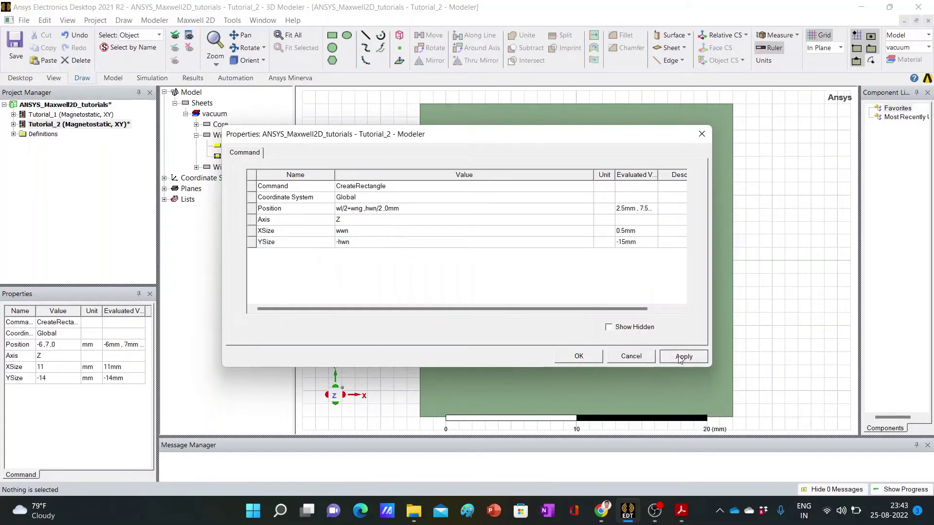
click(591, 359)
click(755, 329)
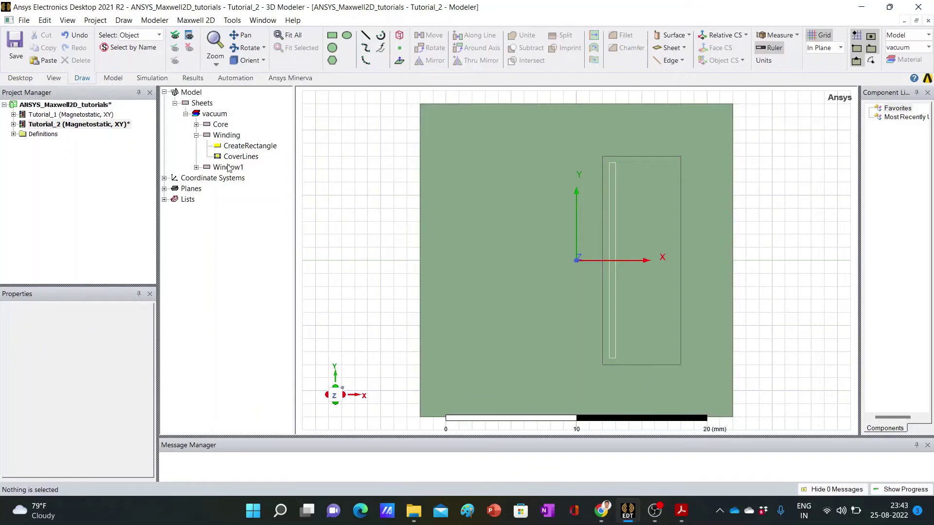
Collapse Winding's history, zoom out, and select the thin Winding strip in the viewport.
click(196, 135)
click(227, 136)
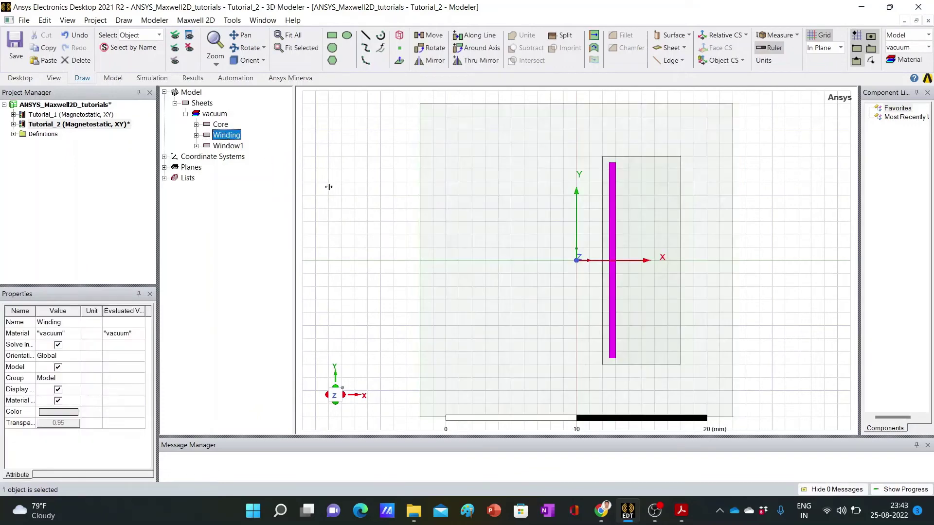
click(786, 333)
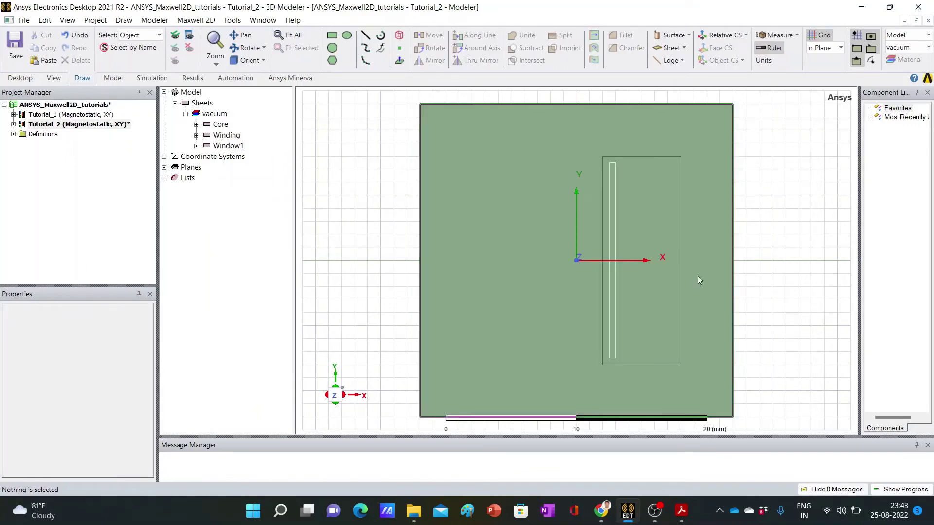
scroll(730, 302, down, 2)
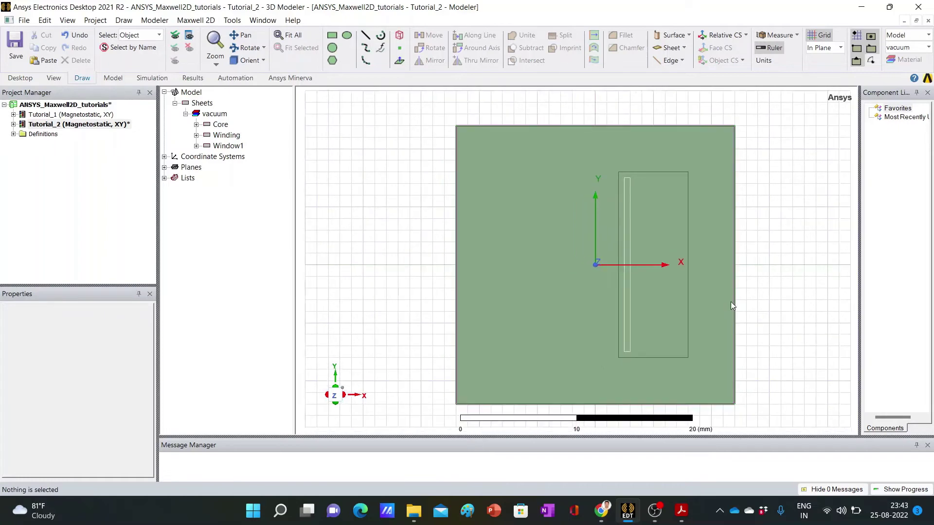
scroll(731, 301, down, 1)
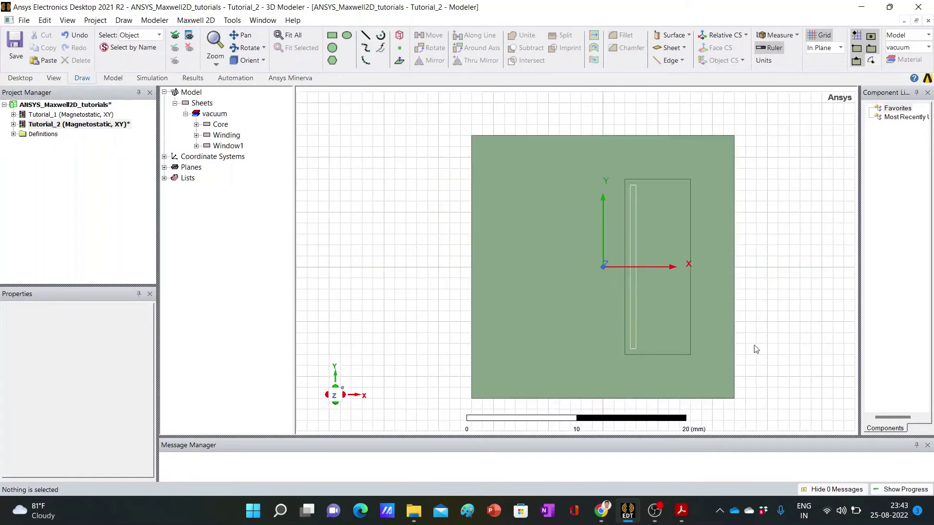
click(634, 328)
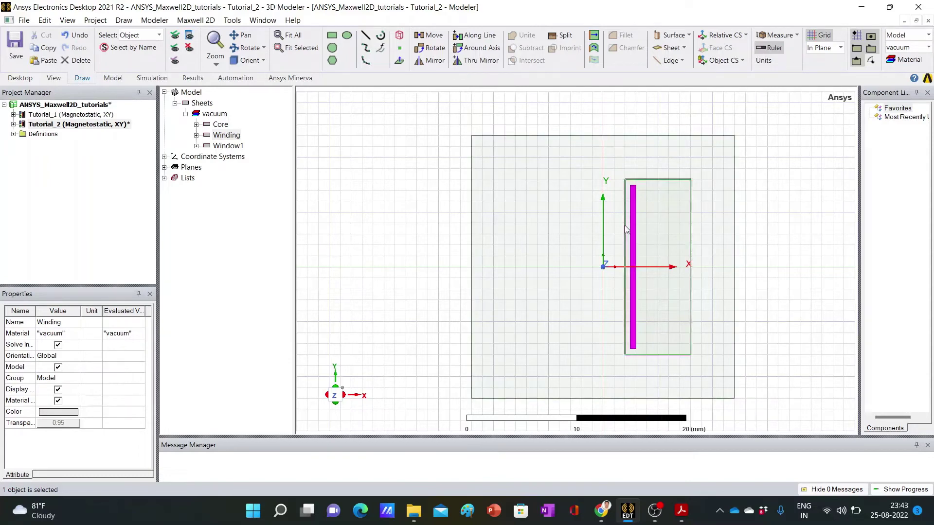
Duplicate Winding along a line from 0,0,0 with a 5 mm X step, five copies total.
click(471, 37)
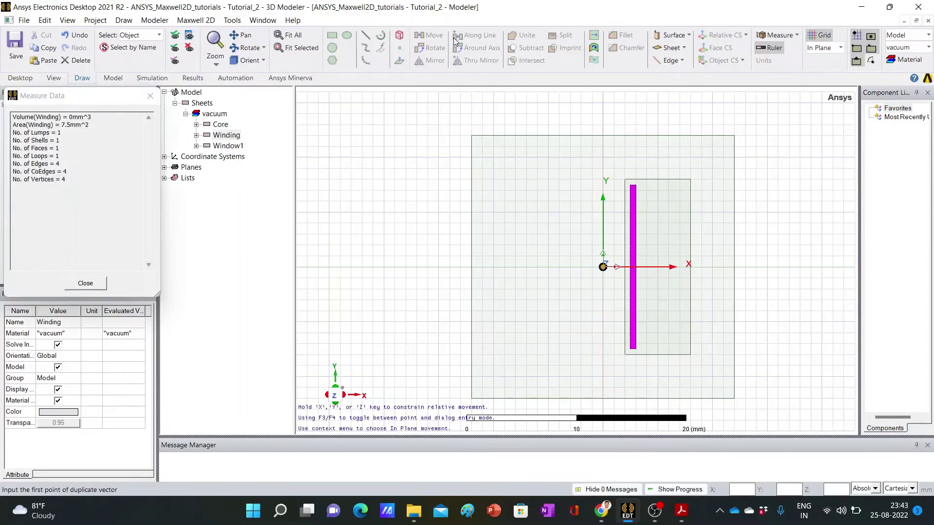
double_click(746, 490)
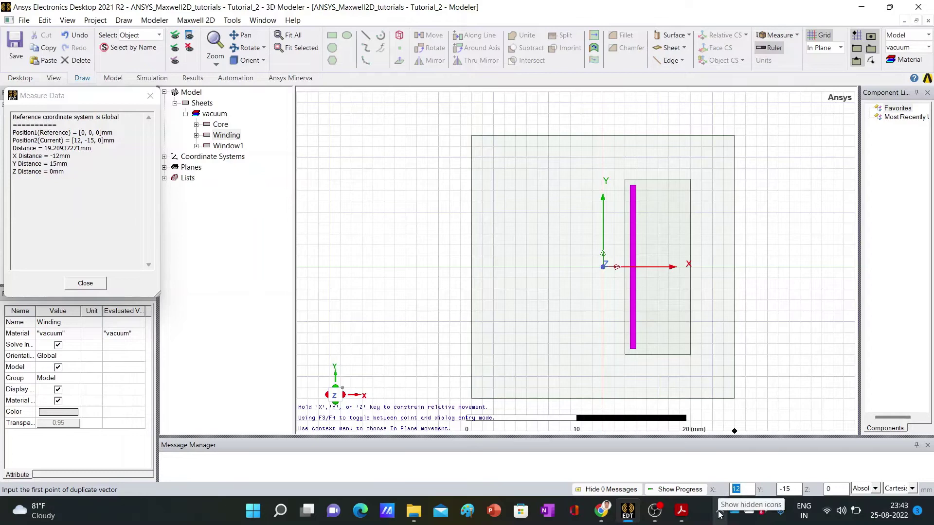
text(0)
key(Tab)
text(0)
key(Tab)
key(Return)
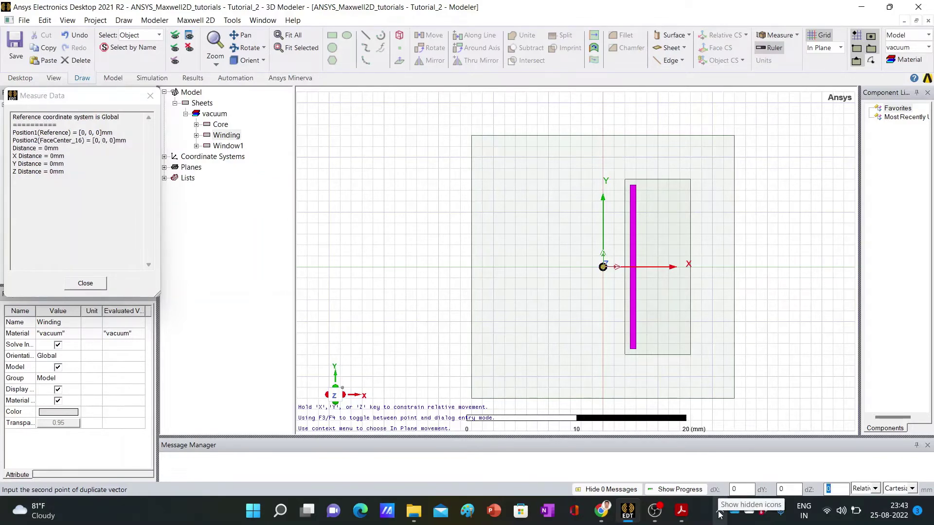
mouse_move(680, 512)
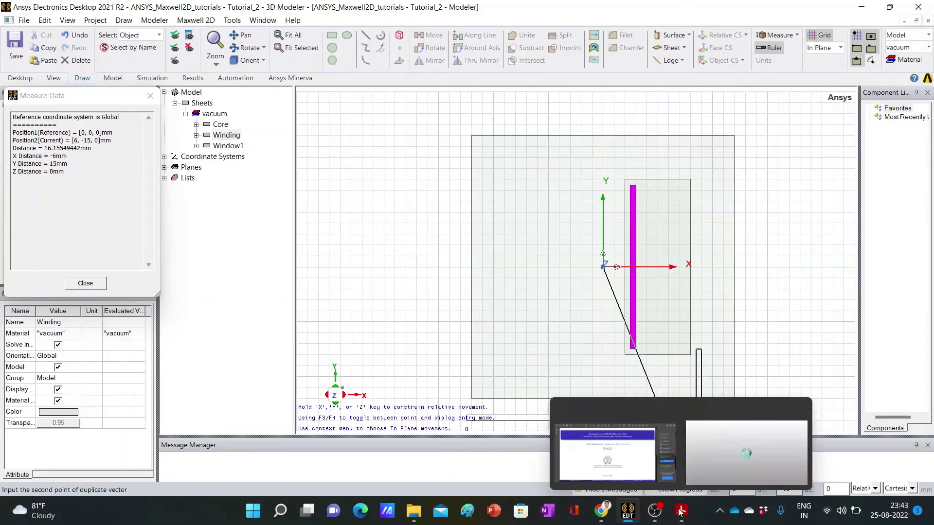
click(648, 270)
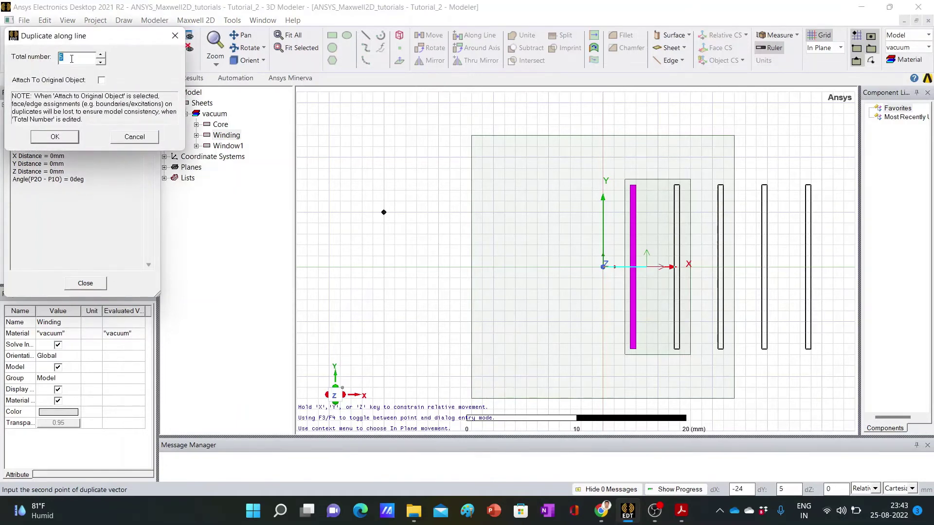
drag(71, 59, 58, 58)
click(63, 138)
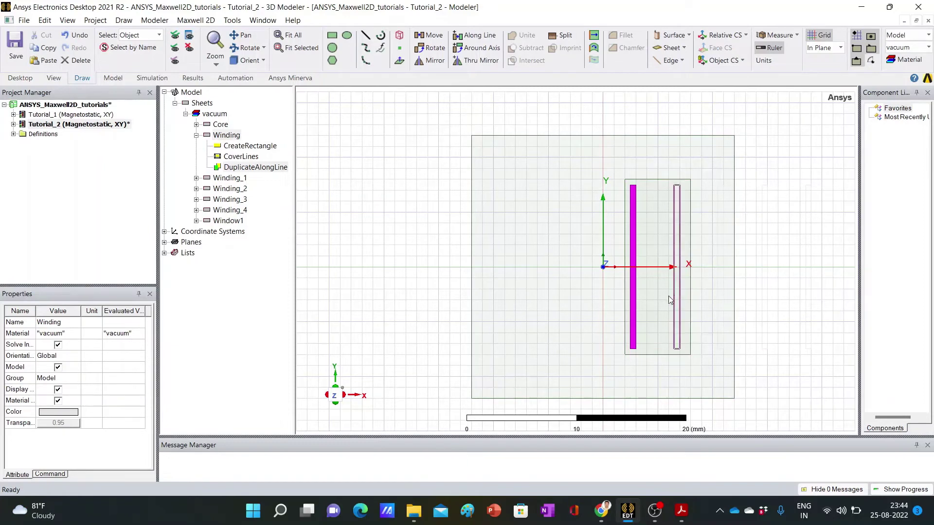
Display Winding through Winding_4 as wireframe outlines.
click(197, 136)
click(228, 136)
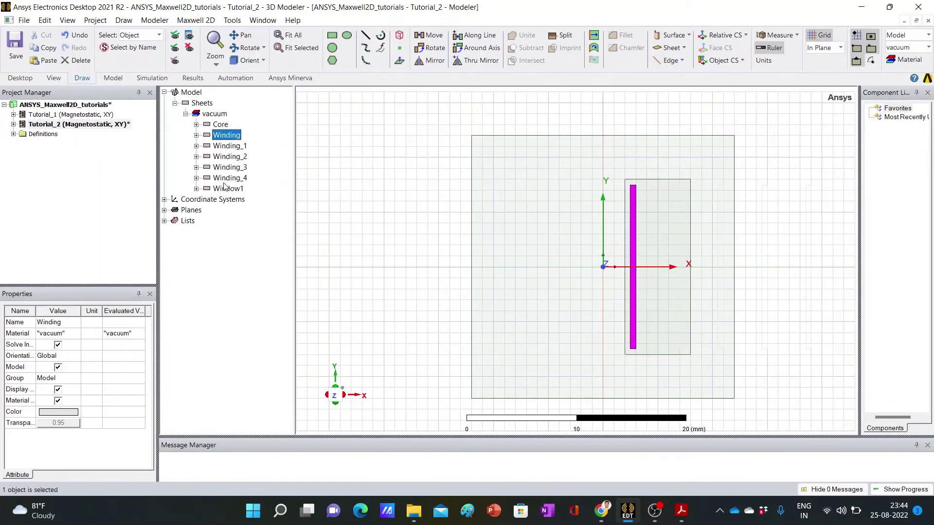
shift+click(227, 180)
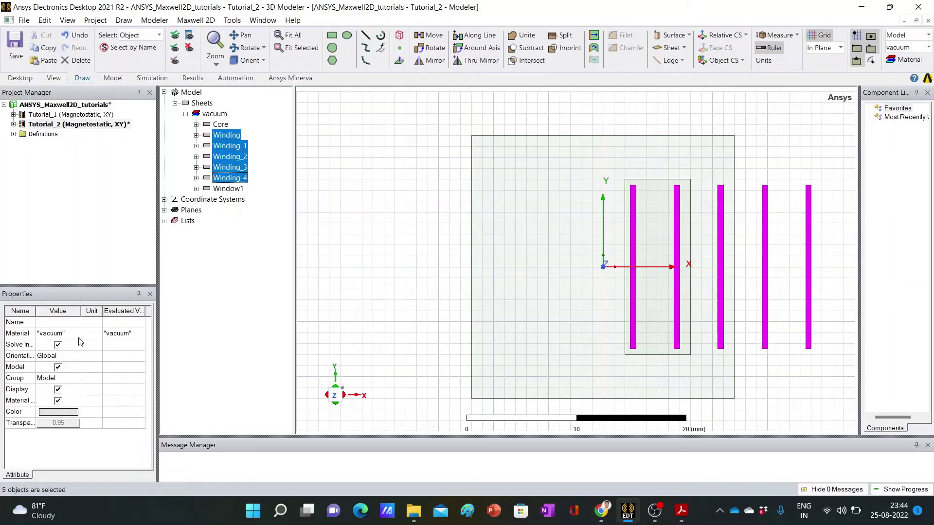
click(57, 390)
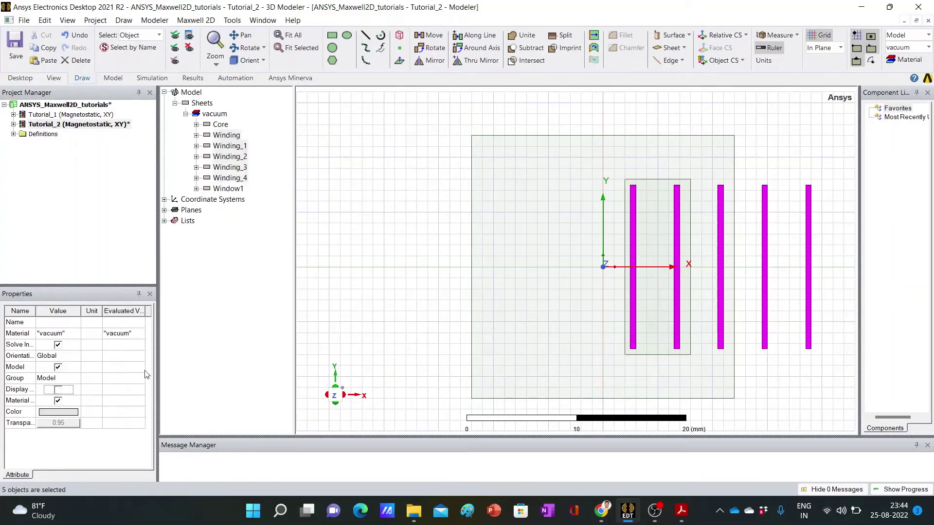
click(775, 377)
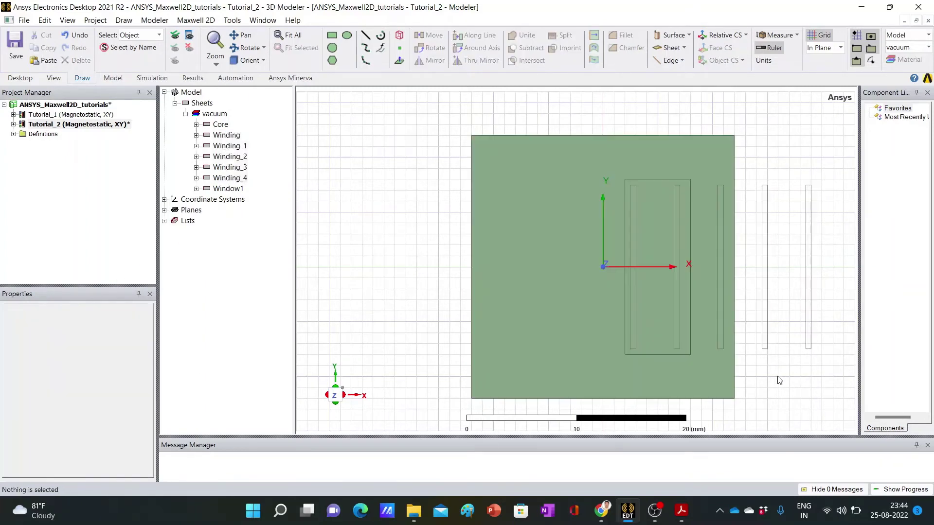
Open Winding's DuplicateAlongLine step showing vector 4,0,0 mm and 5 copies.
click(220, 136)
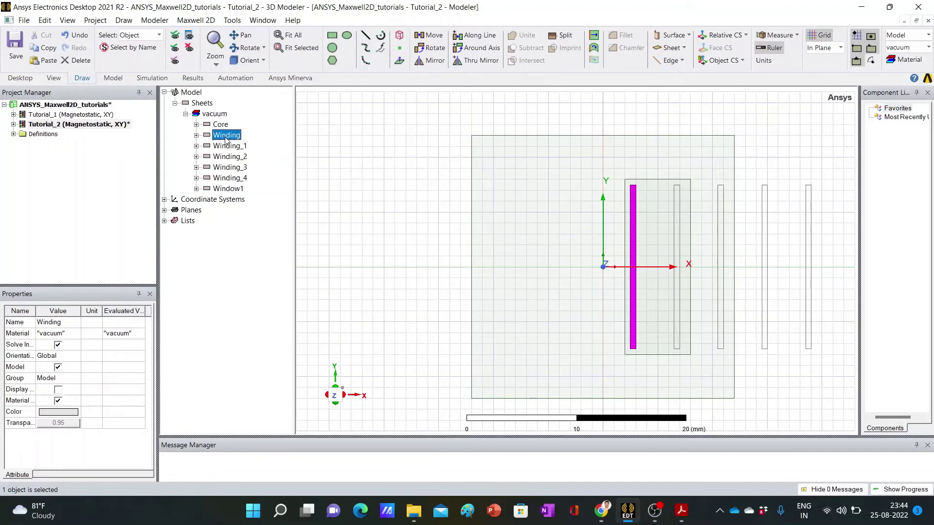
click(197, 136)
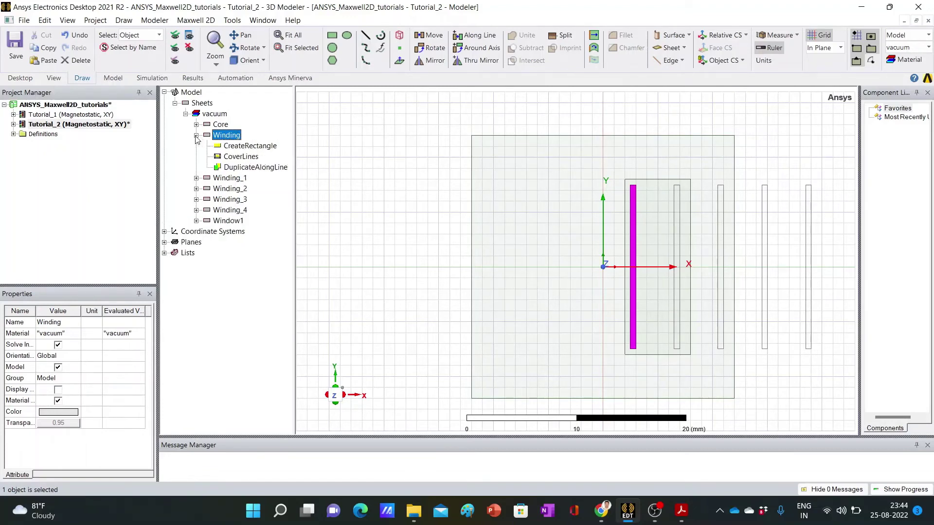
double_click(232, 168)
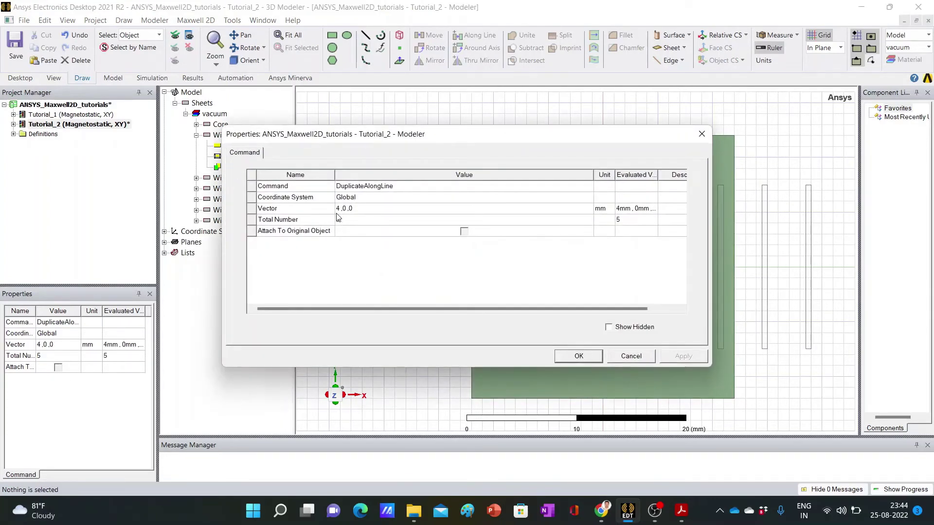
Change the duplication vector from 4,0,0 to wwn+wng,0,0, checking the drawing first.
click(339, 212)
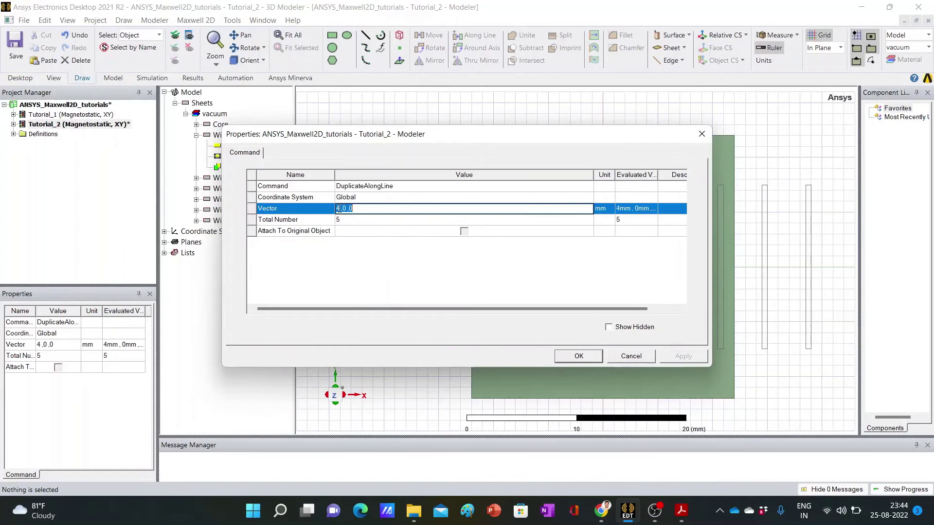
key(BackSpace)
mouse_move(679, 522)
click(739, 452)
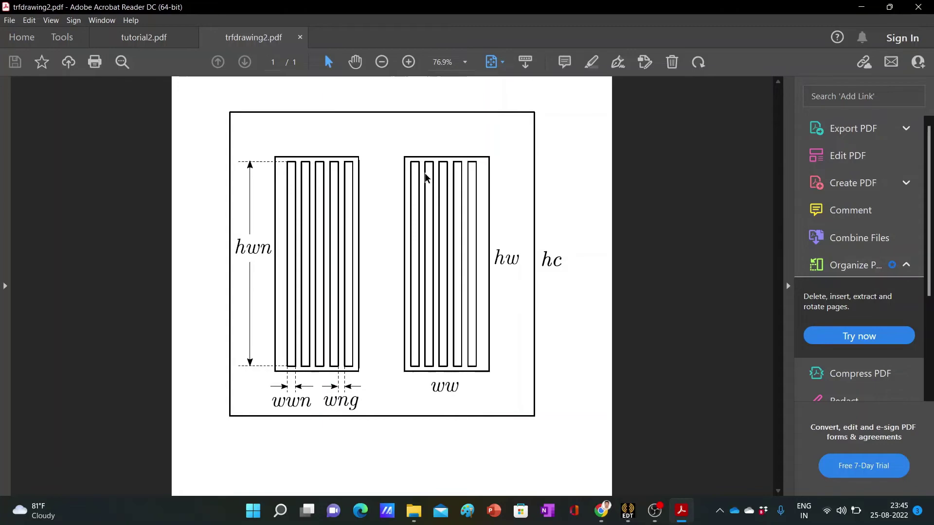
click(859, 8)
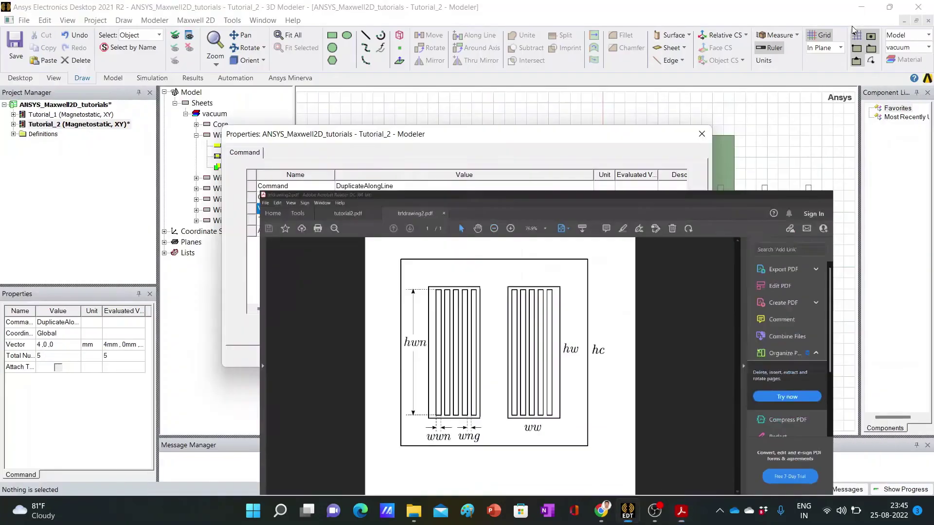
text(wwn)
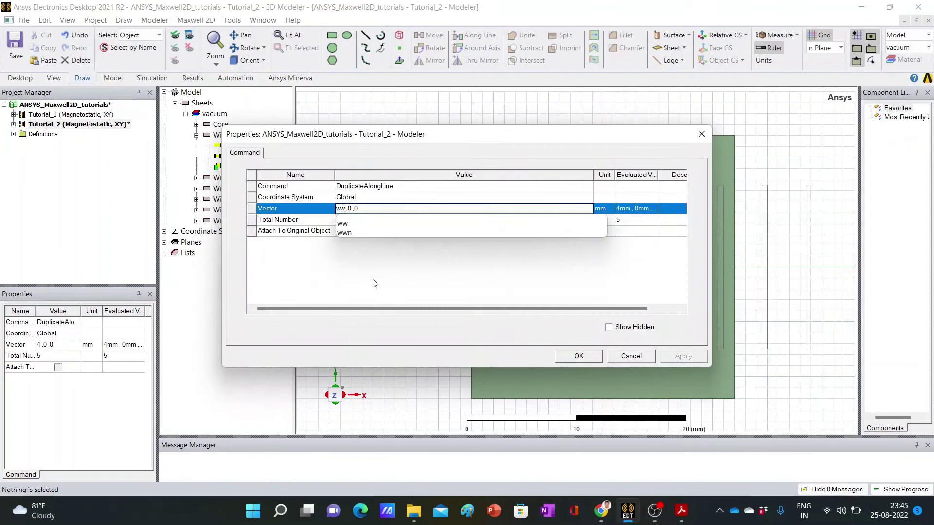
text(+)
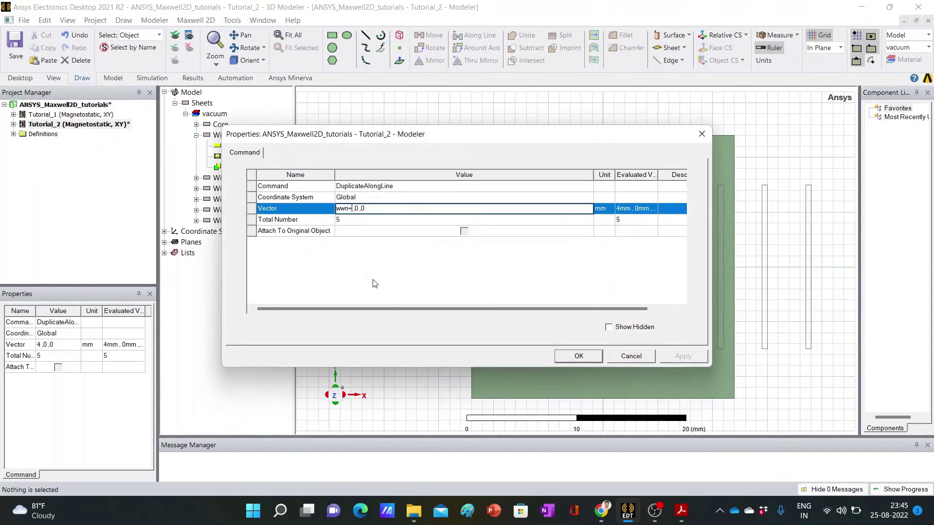
text(wng)
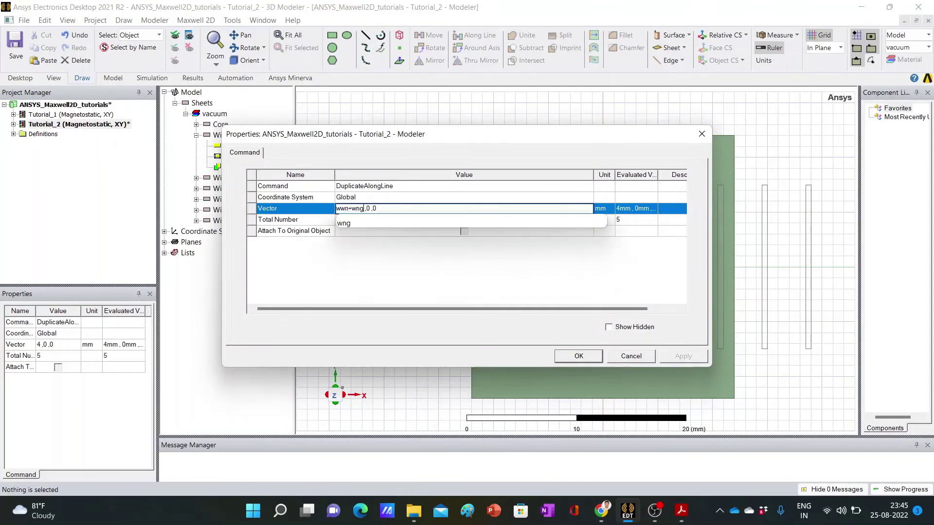
click(576, 358)
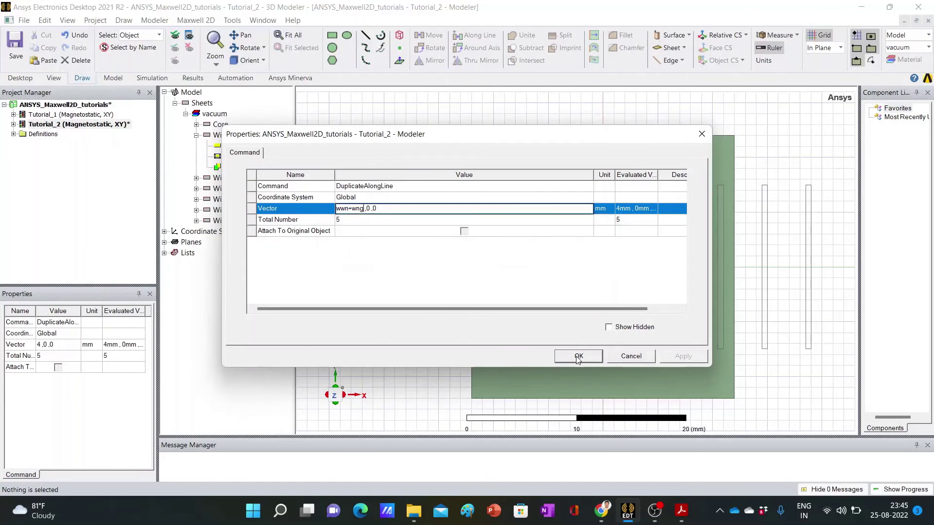
click(822, 321)
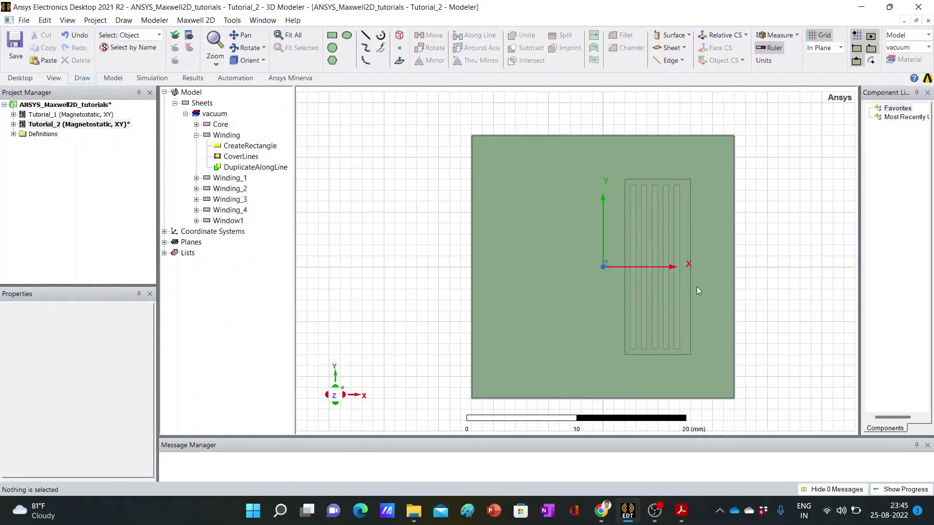
Select Winding through Winding_4 to verify placement, then bring trfdrawing2.pdf to the front.
click(196, 135)
click(227, 136)
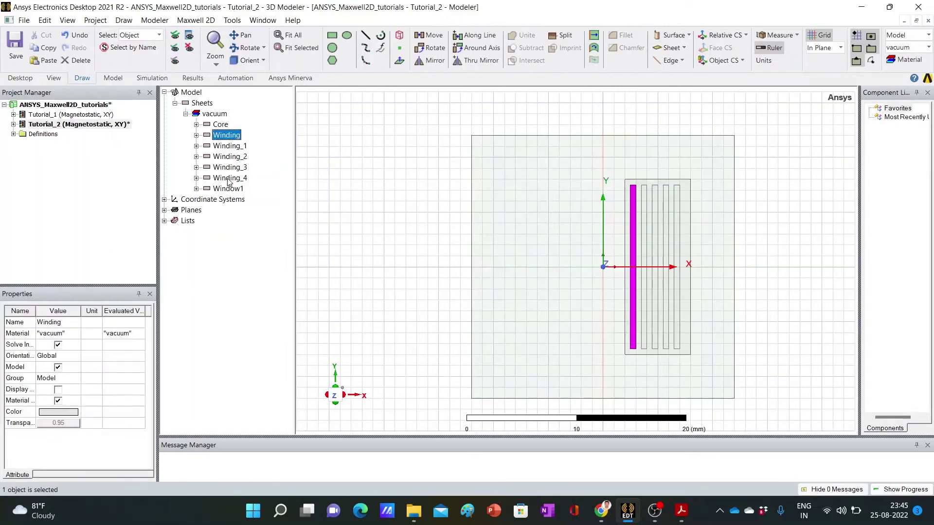
shift+click(227, 179)
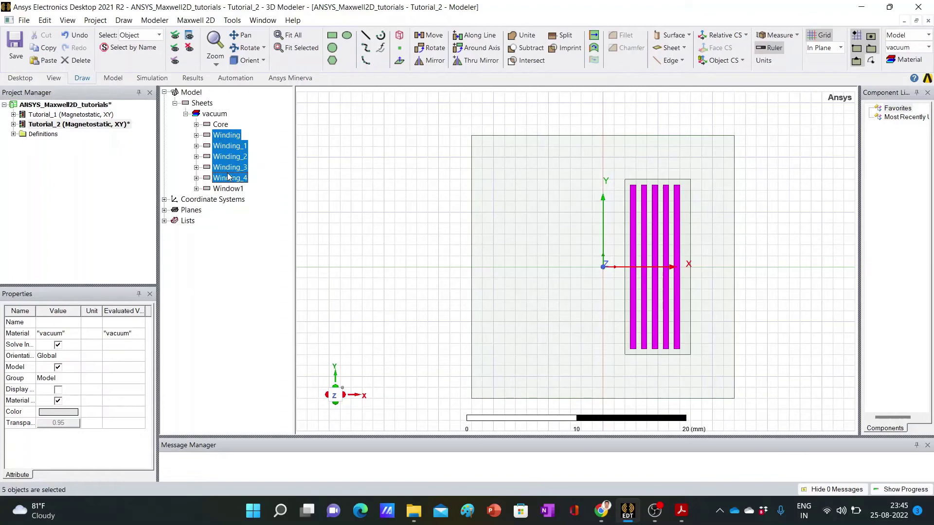
click(775, 346)
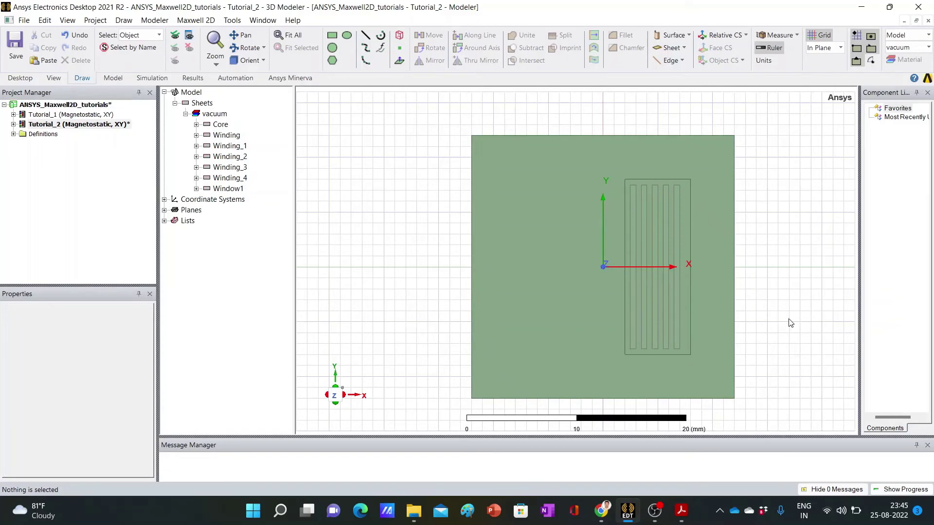
mouse_move(682, 511)
click(730, 463)
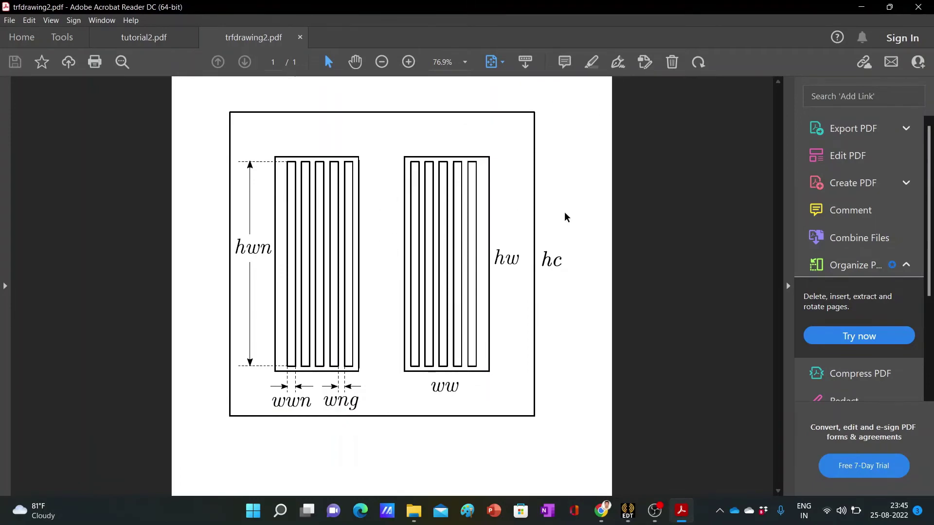
Minimize the trfdrawing2.pdf drawing in Acrobat Reader to return to the Ansys model.
click(861, 5)
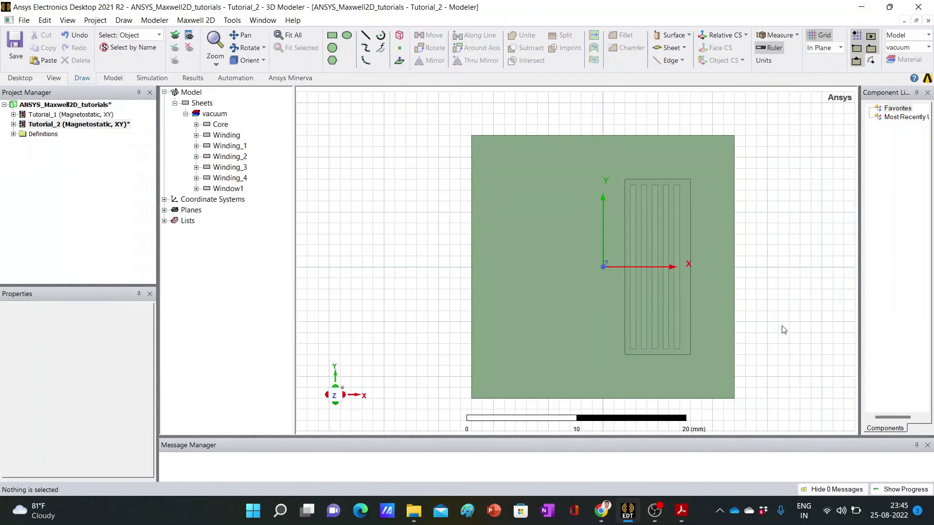
Mirror-copy the five windings and Window1 about the origin, with the mirror direction along the x axis.
click(220, 139)
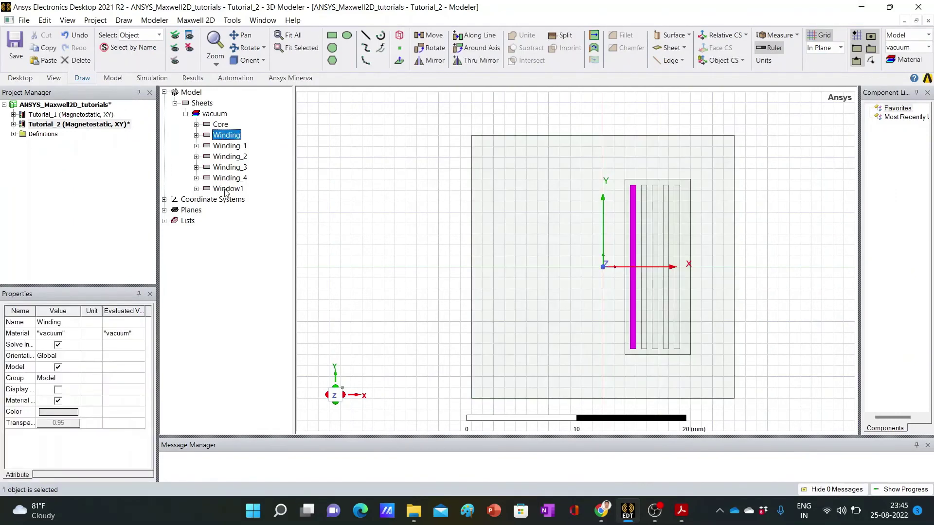
shift+click(225, 191)
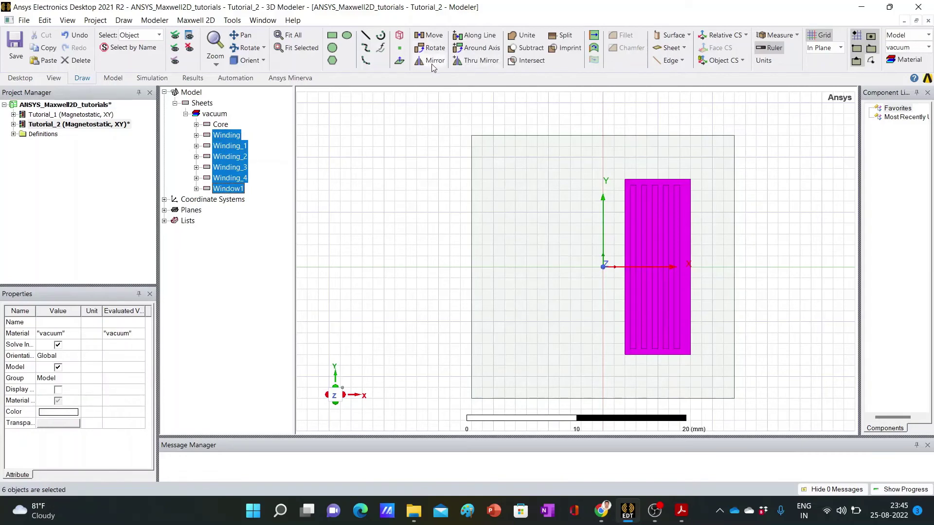
click(476, 61)
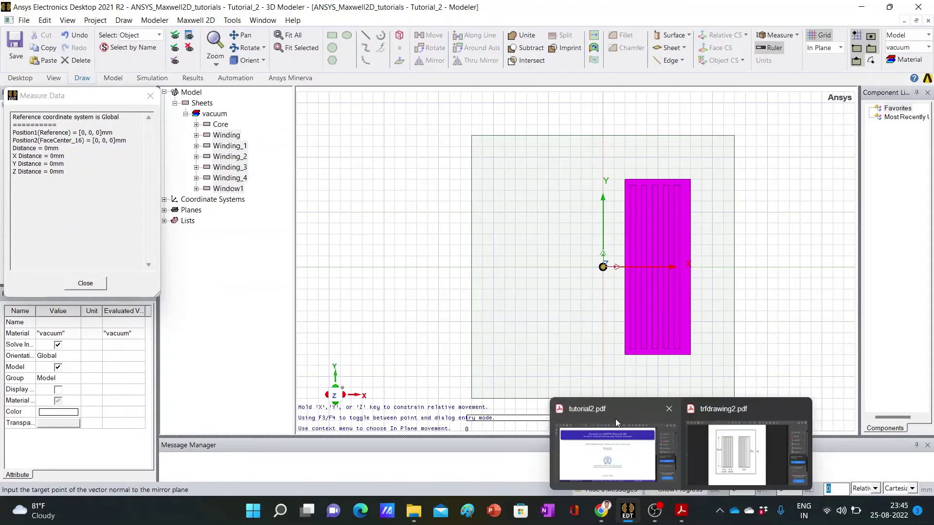
click(603, 267)
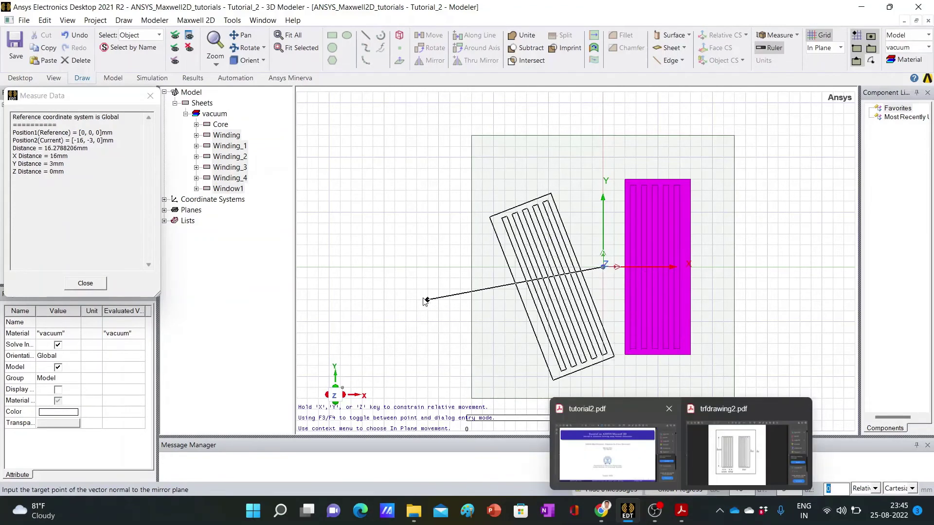
click(461, 267)
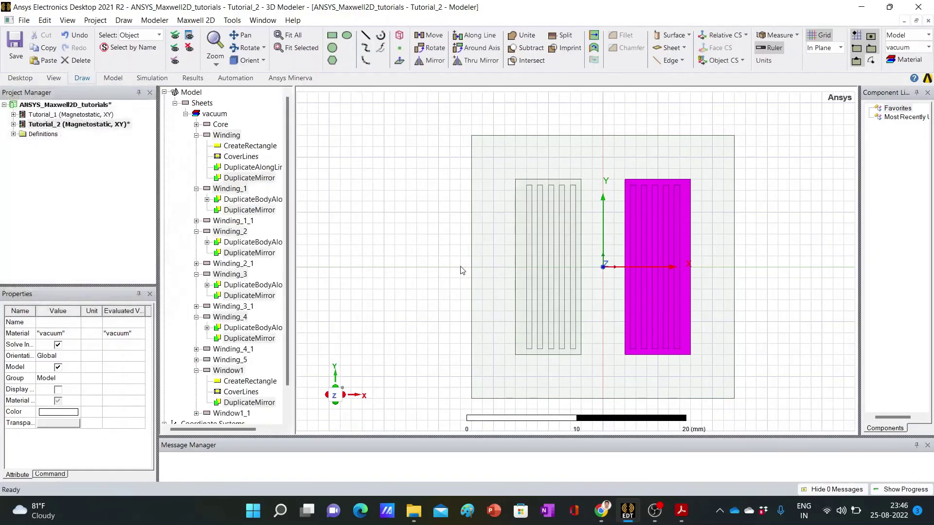
click(798, 317)
Collapse the winding nodes in the tree and rename the mirrored Window1_1 to Window2.
click(196, 135)
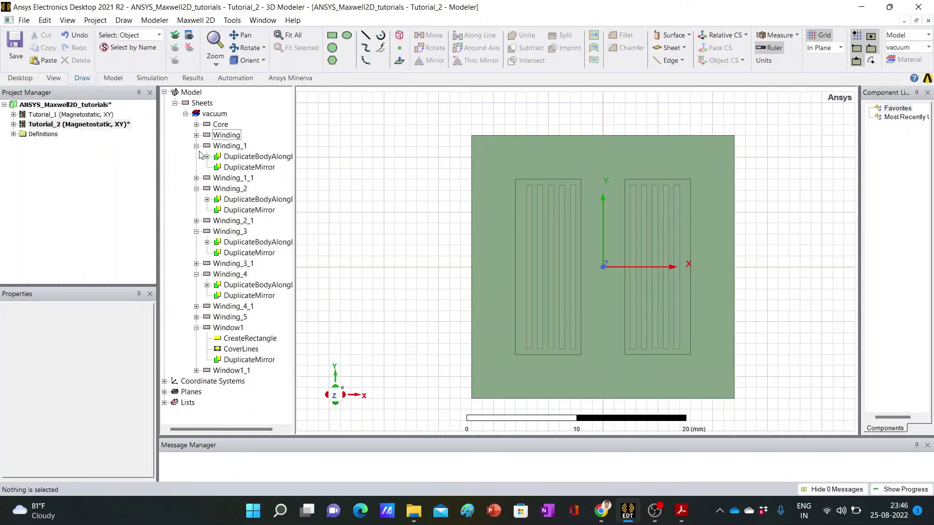
click(197, 146)
click(197, 167)
click(197, 189)
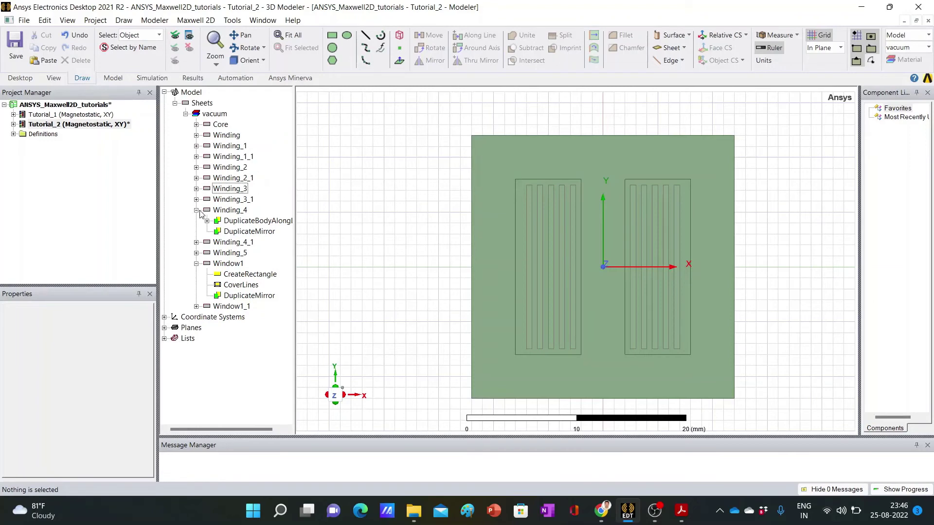
click(197, 211)
click(196, 242)
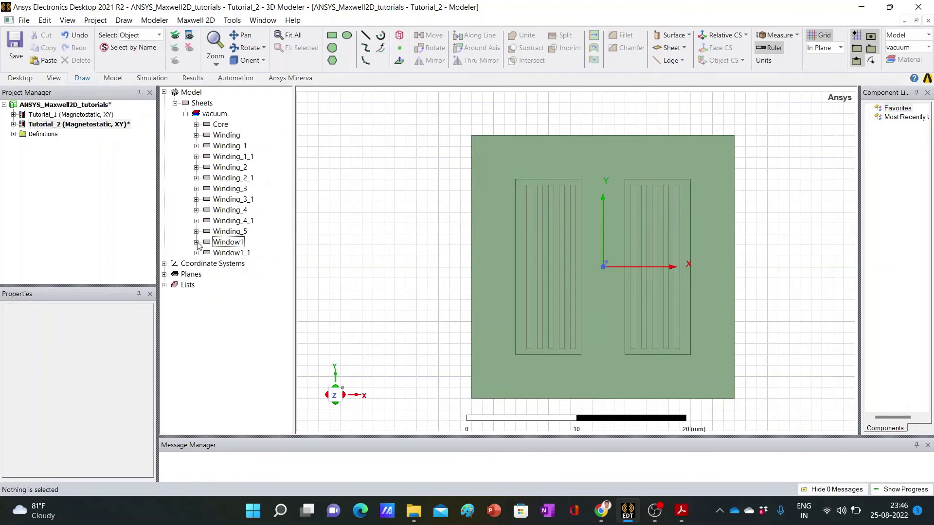
click(232, 254)
click(63, 323)
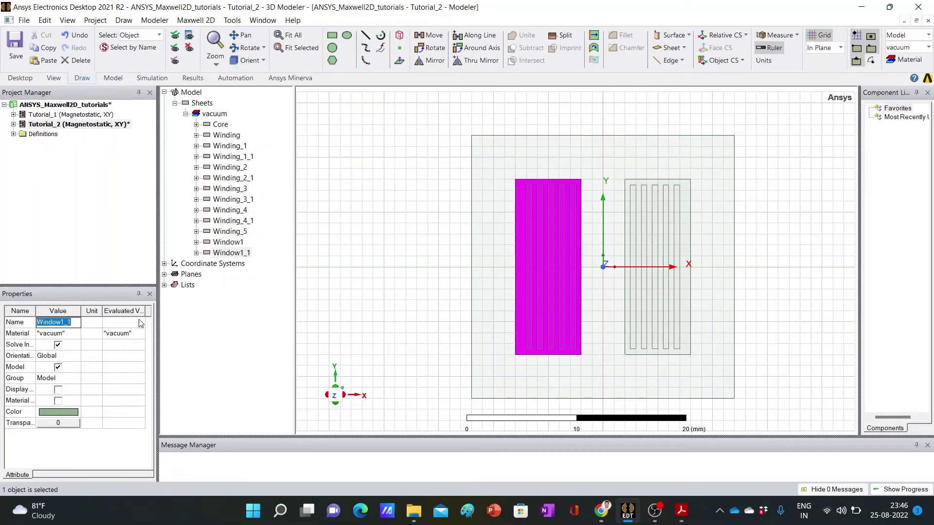
text(Window2)
key(Return)
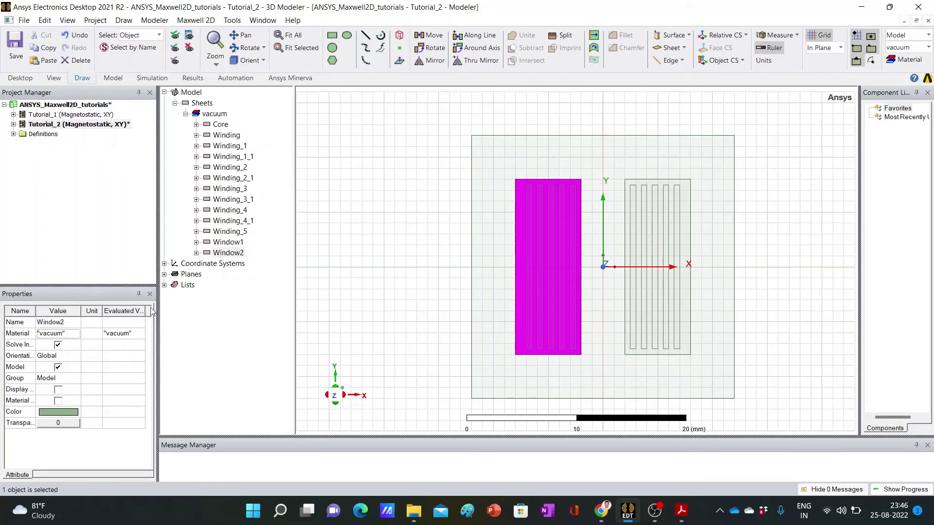
Subtract Window1 and Window2 from Core, keeping Core as the blank part.
click(798, 348)
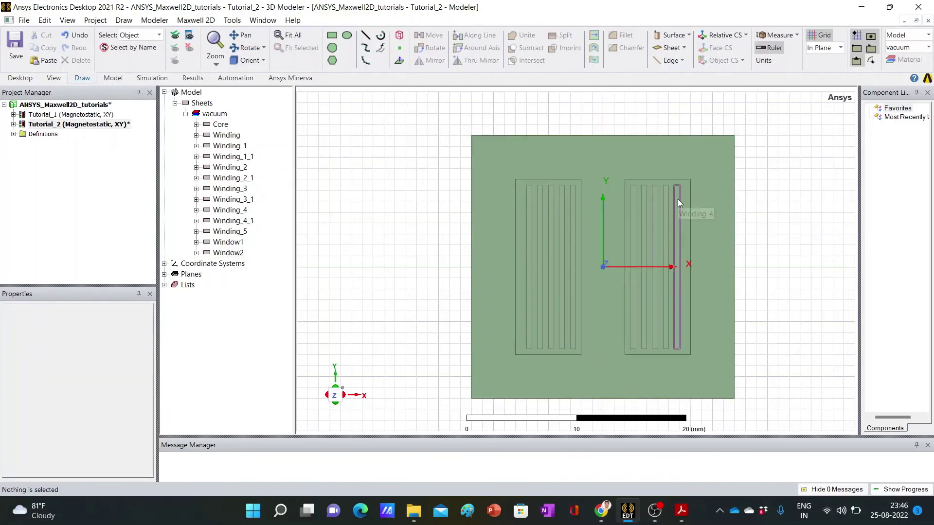
click(220, 125)
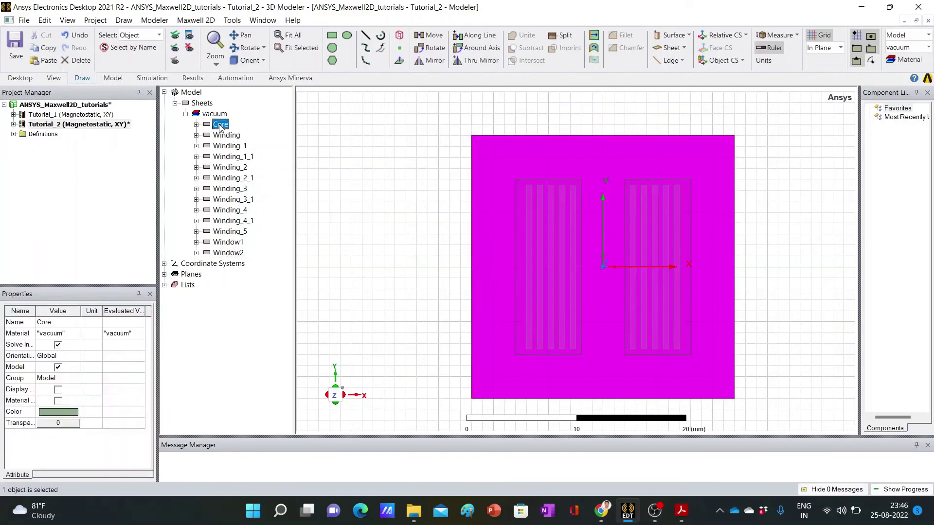
ctrl+click(226, 243)
ctrl+click(228, 253)
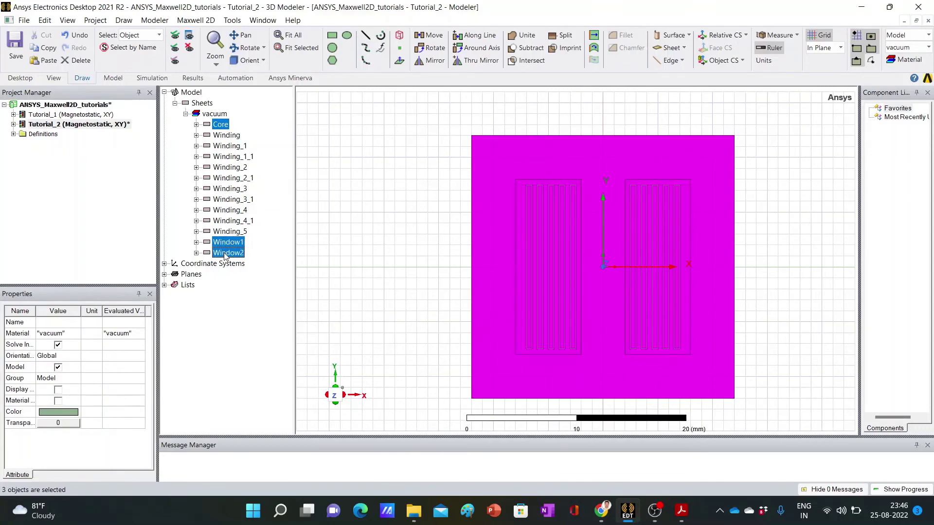
click(529, 51)
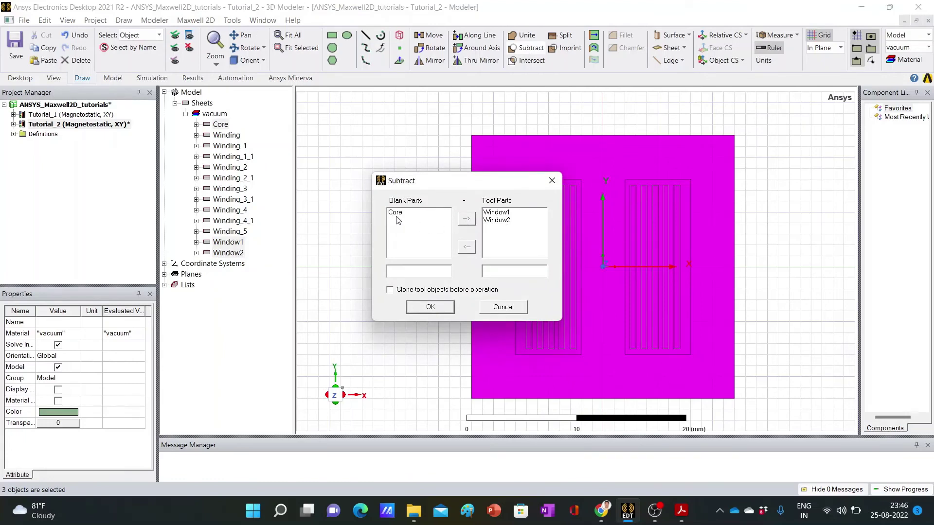
click(430, 307)
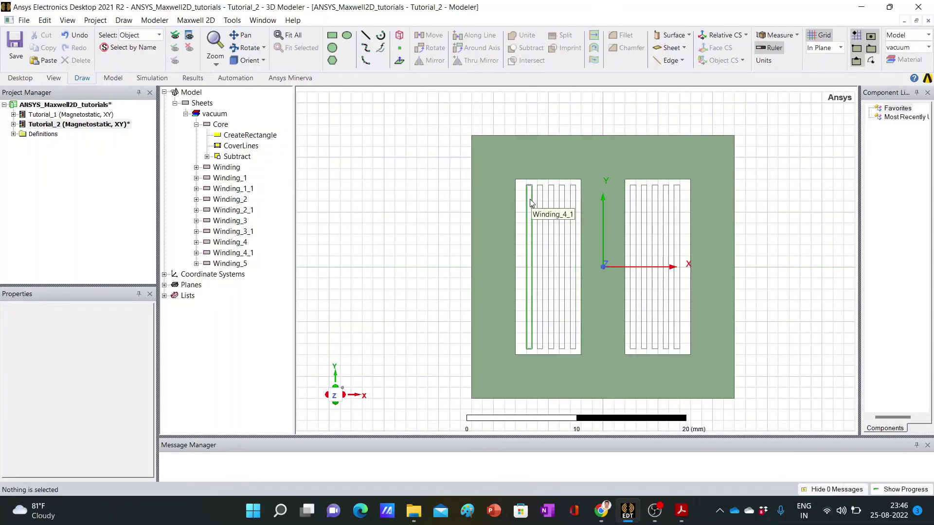
click(195, 125)
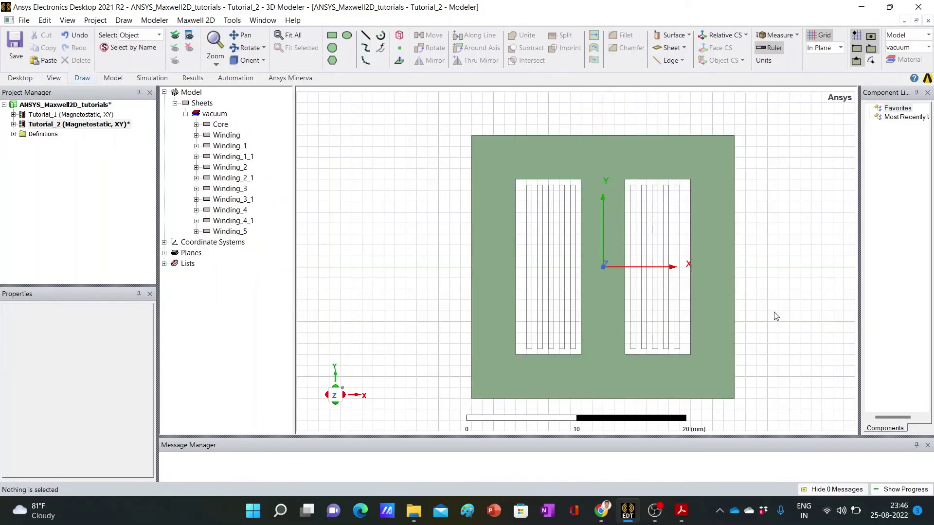
click(220, 135)
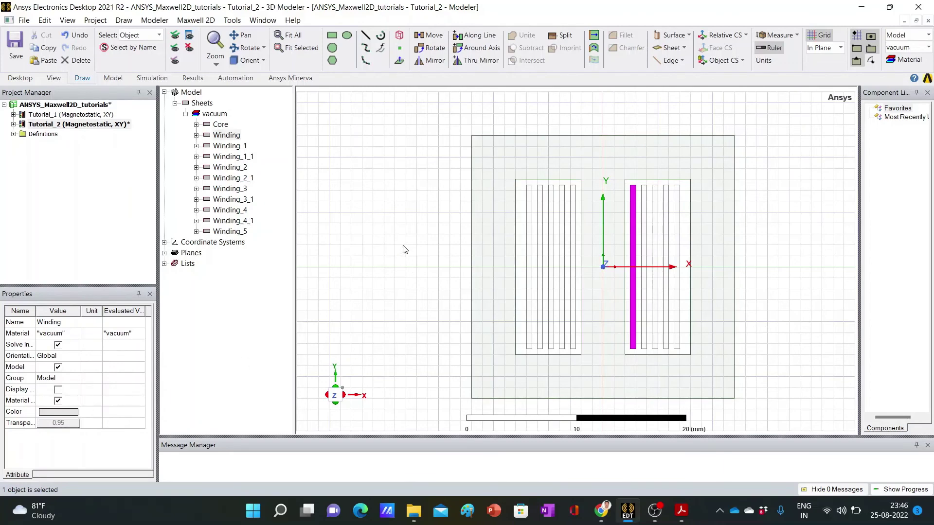
click(406, 266)
click(221, 136)
shift+click(229, 232)
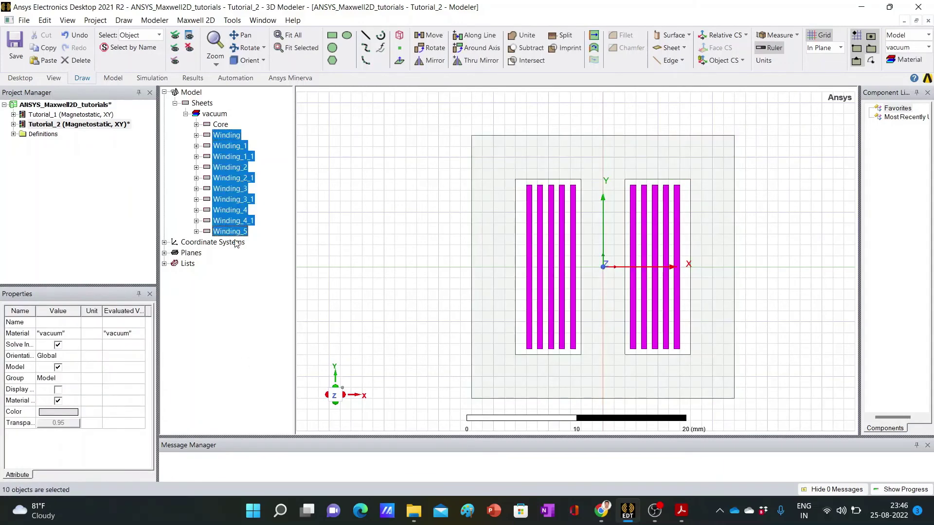
click(71, 426)
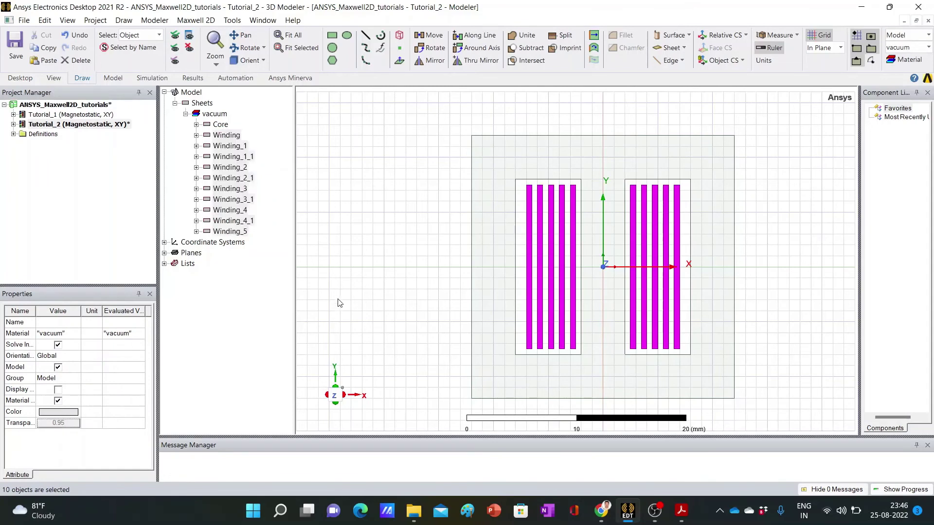
click(358, 325)
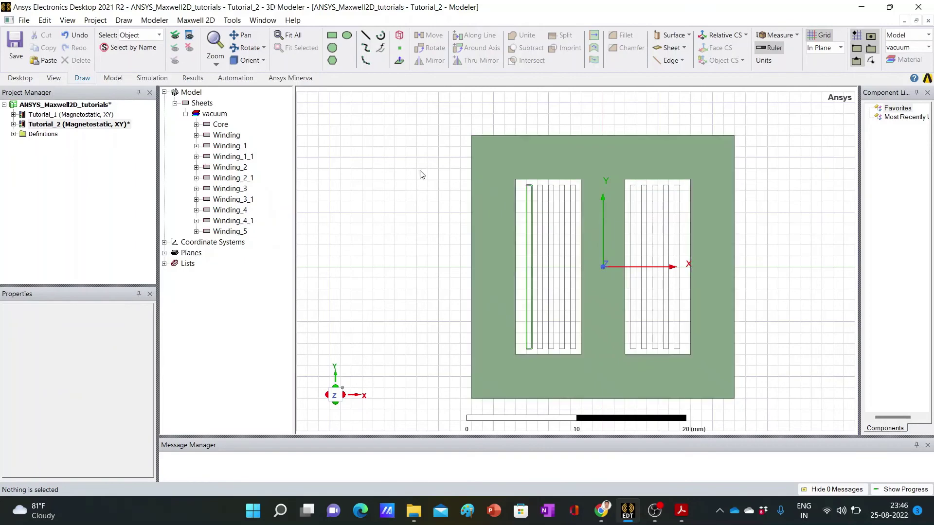
Open the design variables and apply hc = 28 to preview the enlarged core.
click(197, 19)
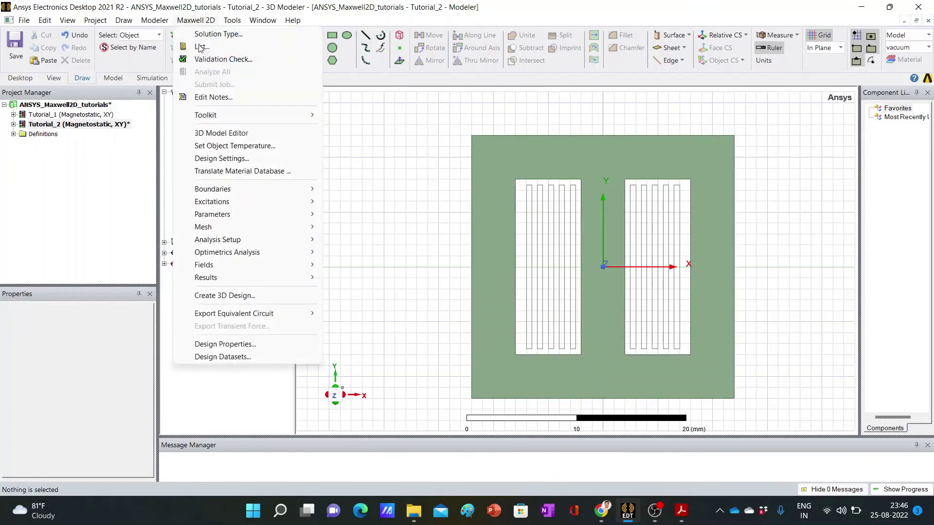
click(229, 344)
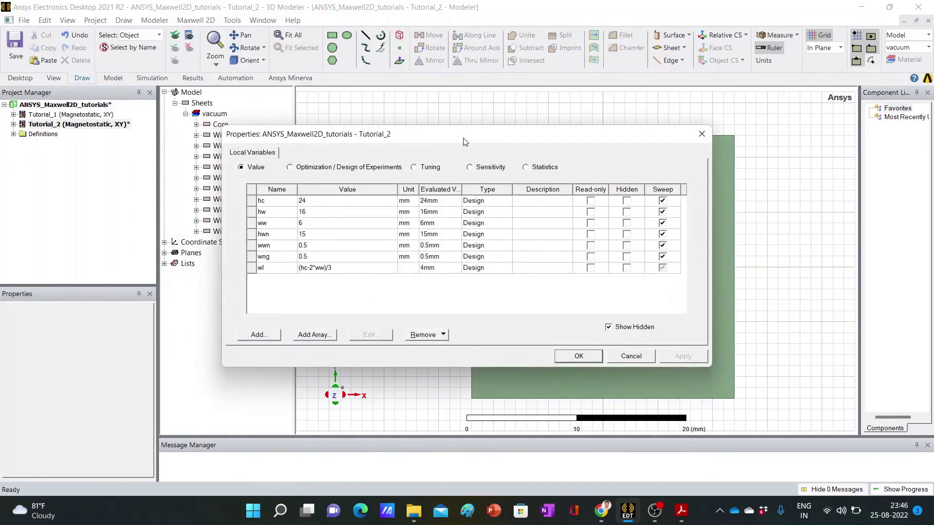
drag(464, 141, 242, 17)
click(108, 76)
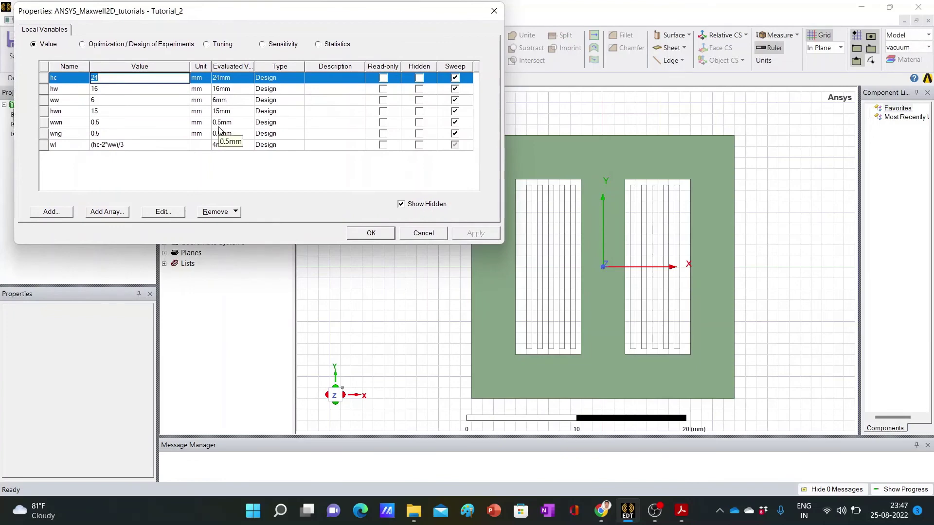
text(28)
click(302, 144)
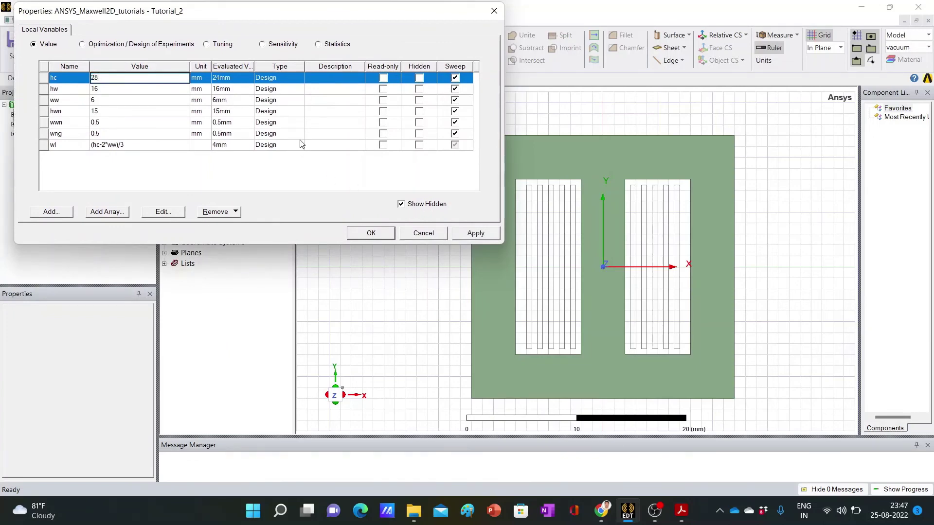
click(465, 233)
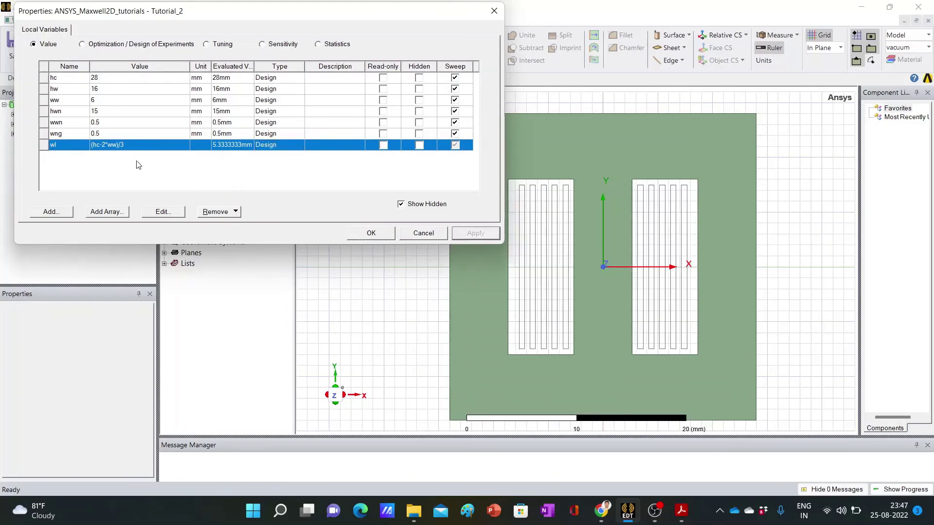
Apply hw = 20 and then wng = 1 to preview the larger window and gap.
double_click(97, 90)
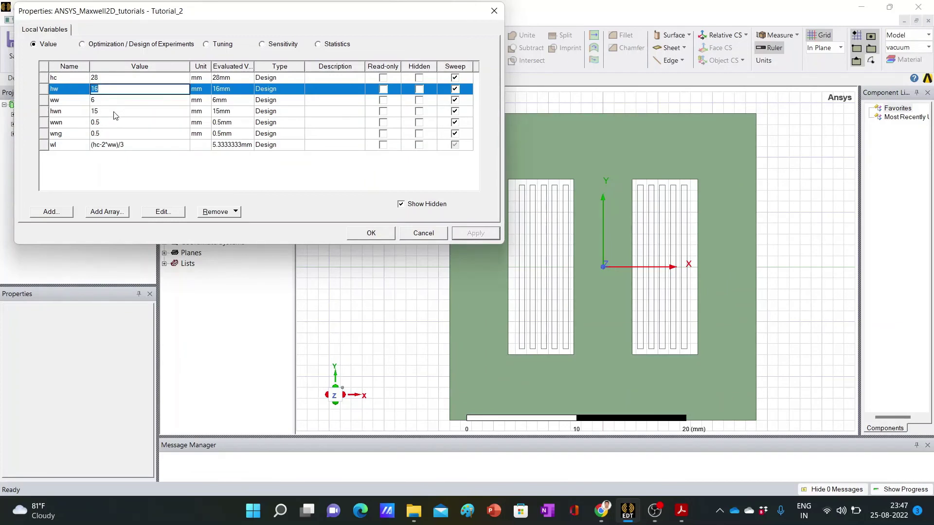
text(20)
click(342, 126)
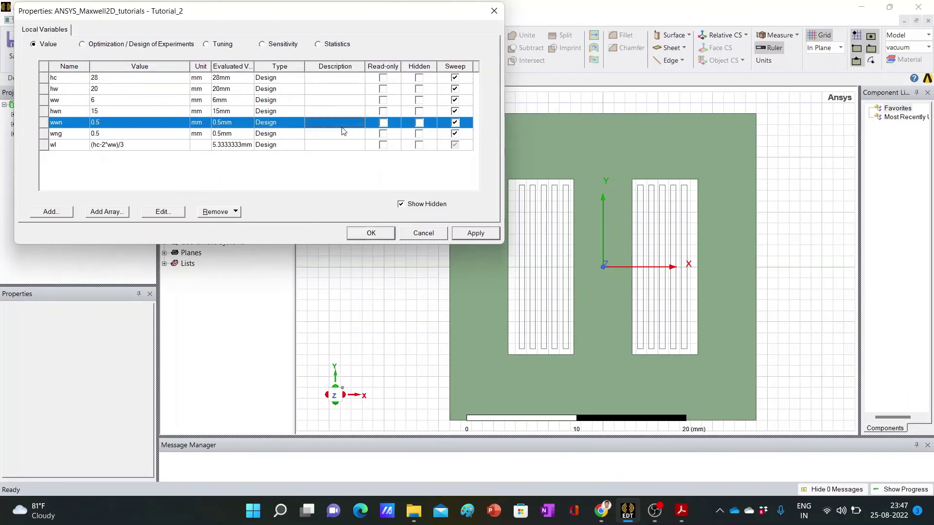
click(465, 235)
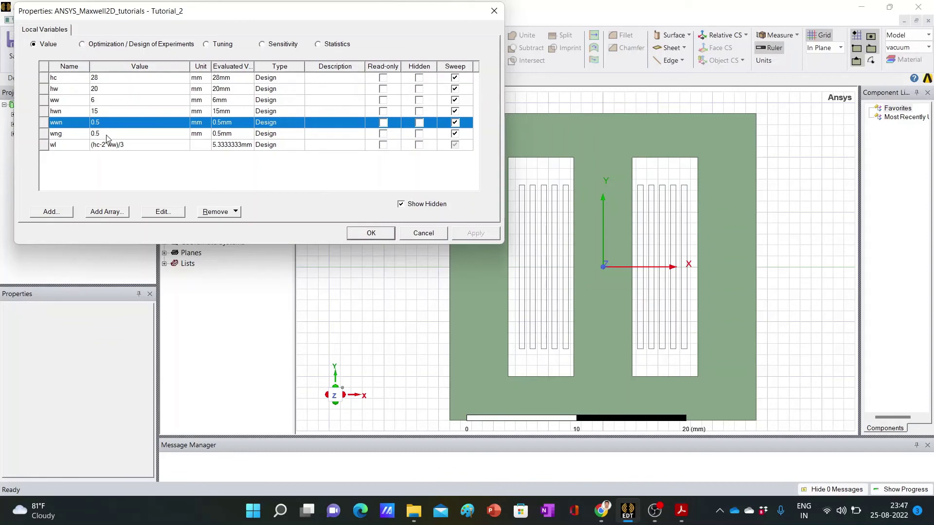
double_click(101, 112)
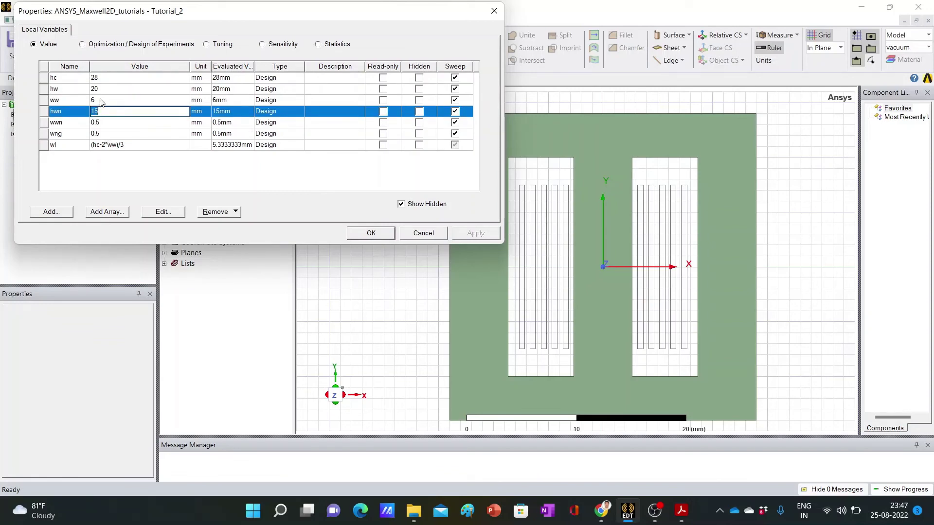
double_click(115, 134)
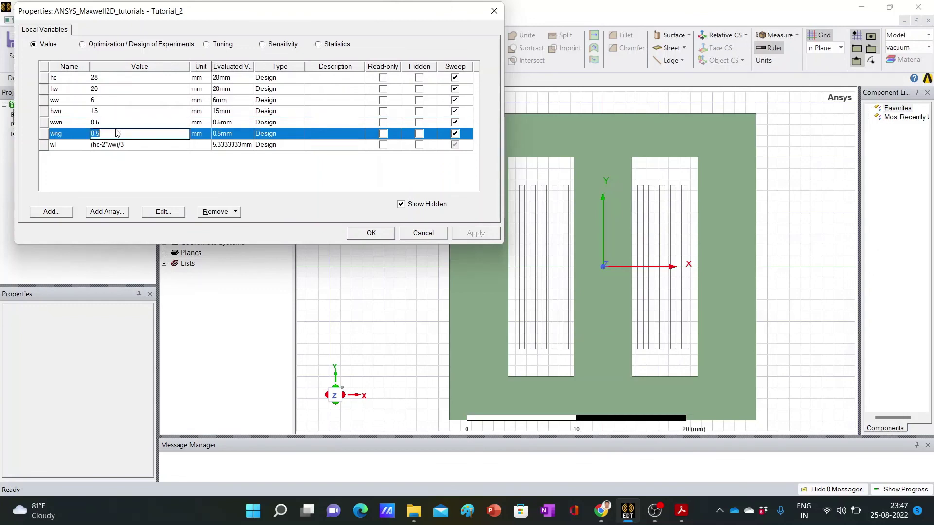
text(1)
double_click(139, 122)
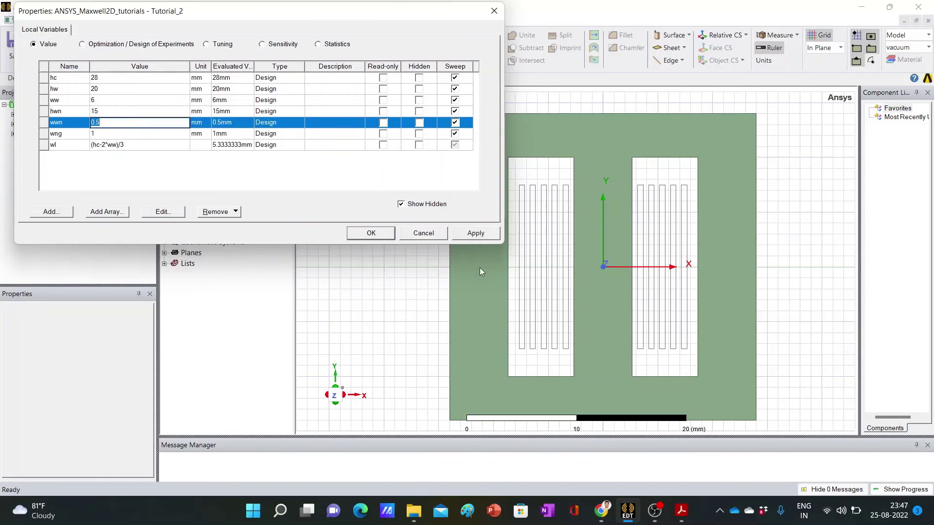
click(464, 234)
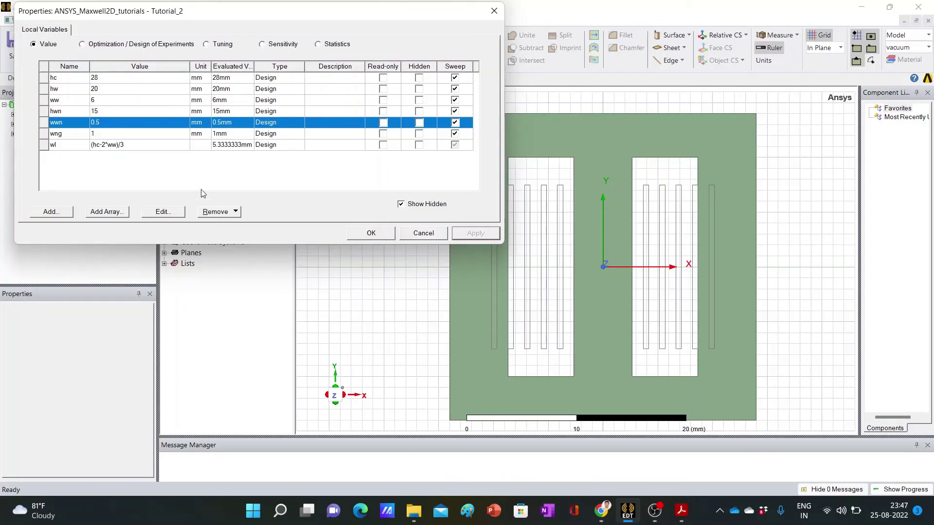
Restore hc 24, hw 16 and wng 0.5 and apply them to the model.
click(109, 79)
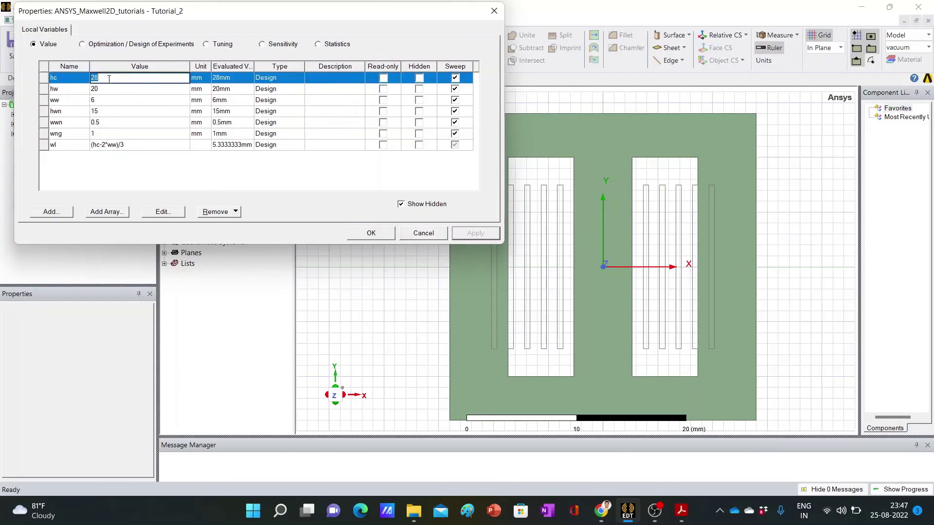
text(24)
click(115, 93)
text(16)
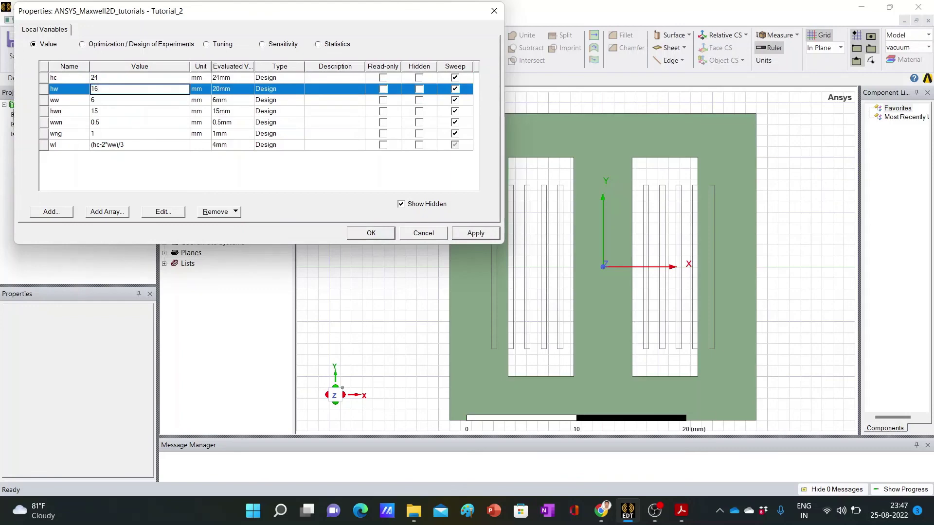
click(122, 134)
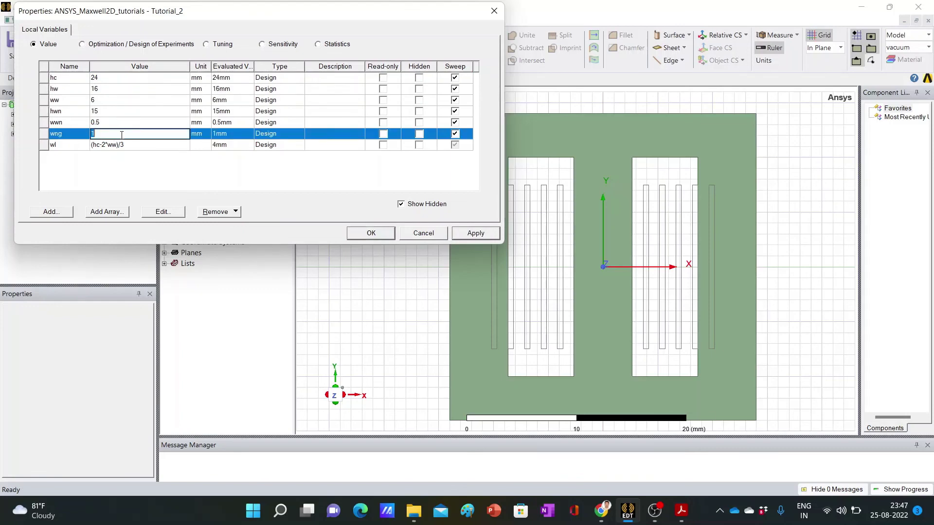
text(0.5)
click(469, 233)
Confirm the Design Properties with OK and clear the model selection.
click(375, 233)
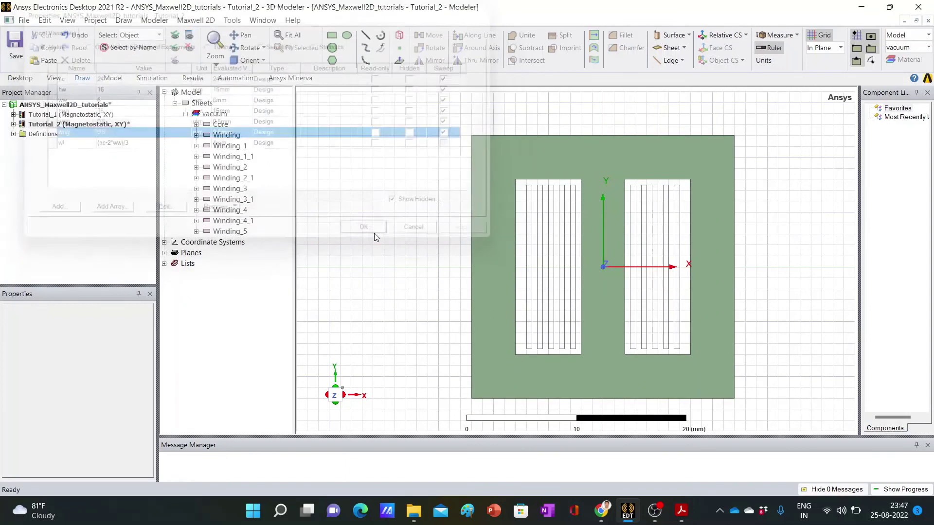
click(766, 366)
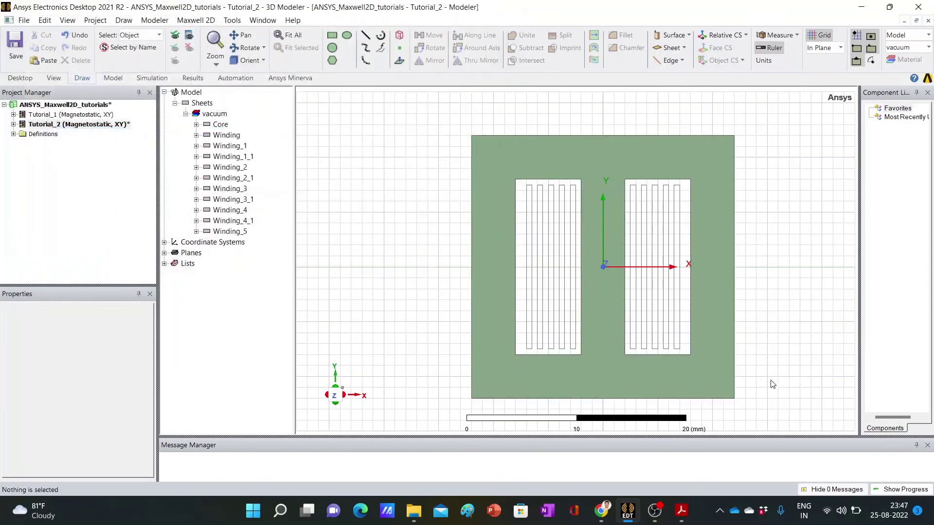